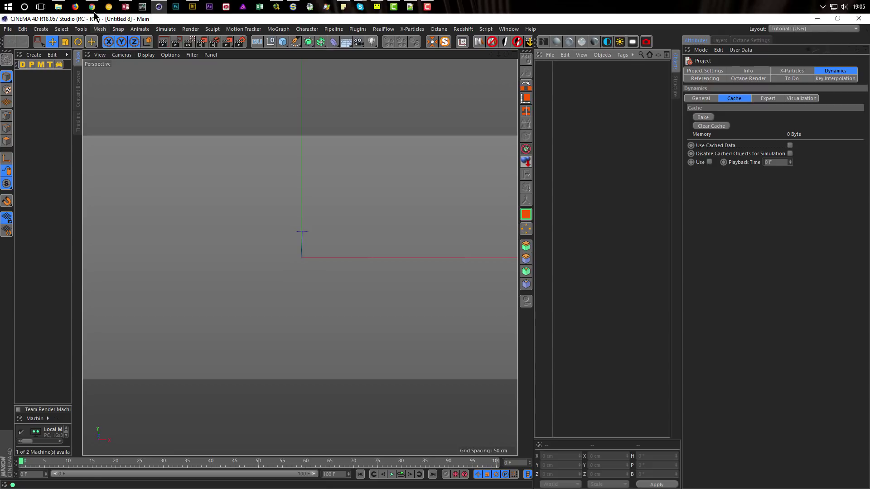
# Review the Air Max '17 reference page in the browser, then return to Cinema 4D.
pyautogui.moveTo(93, 9)
pyautogui.click(91, 59)
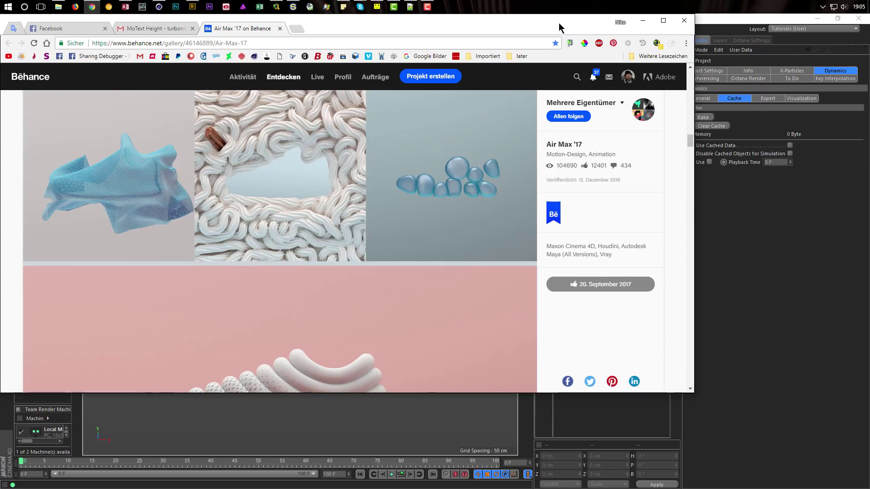
pyautogui.scroll(-3, 410, 298)
pyautogui.scroll(-2, 301, 252)
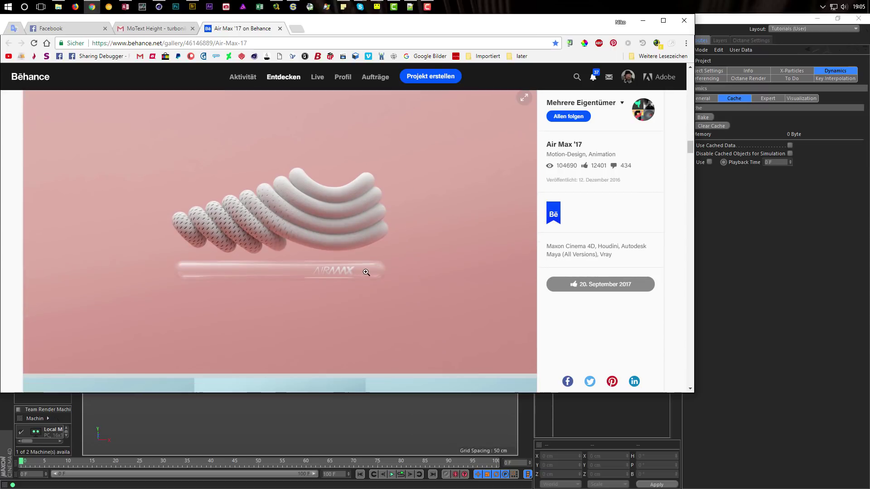
pyautogui.scroll(1, 322, 226)
pyautogui.scroll(-1, 320, 236)
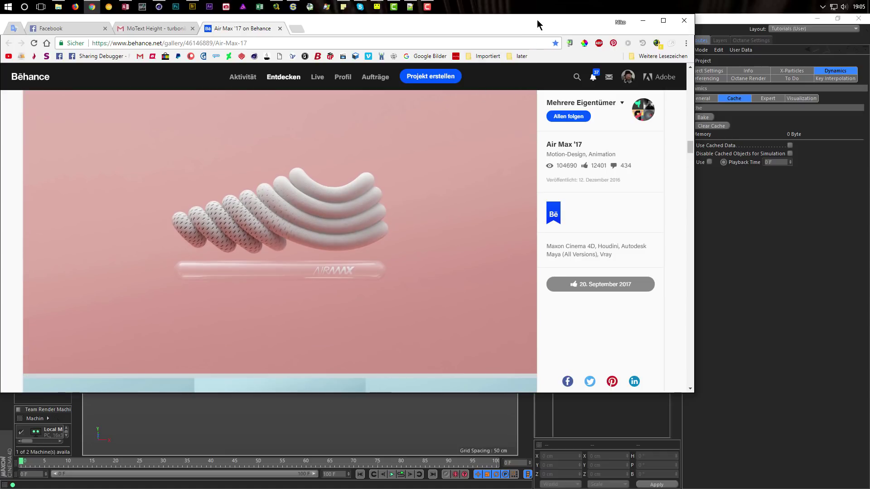
pyautogui.click(643, 21)
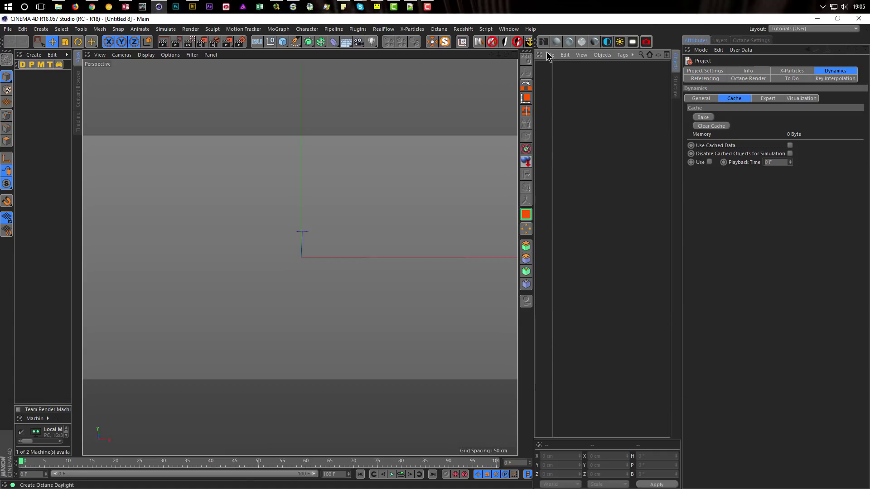
pyautogui.click(92, 7)
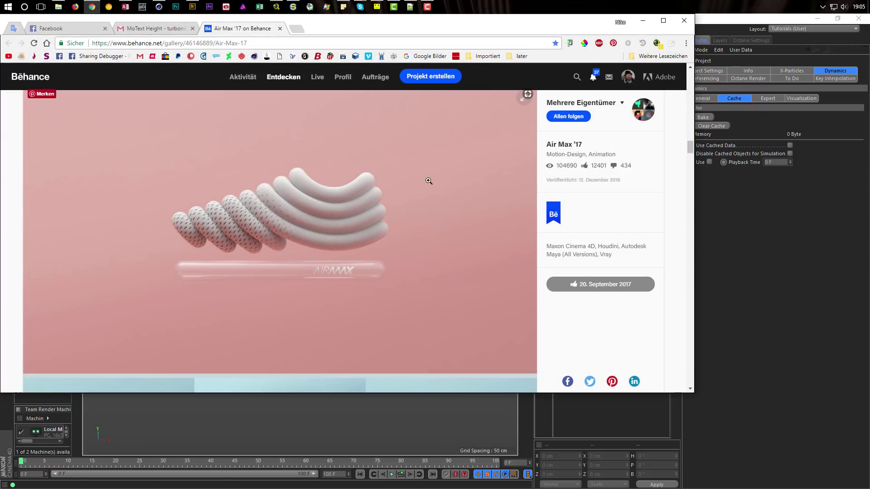
pyautogui.moveTo(689, 147); pyautogui.dragTo(678, 111)
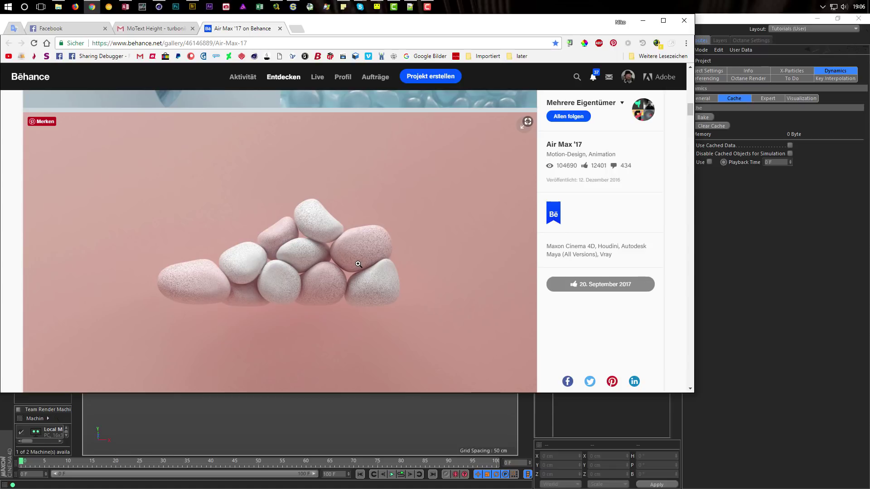
pyautogui.click(642, 21)
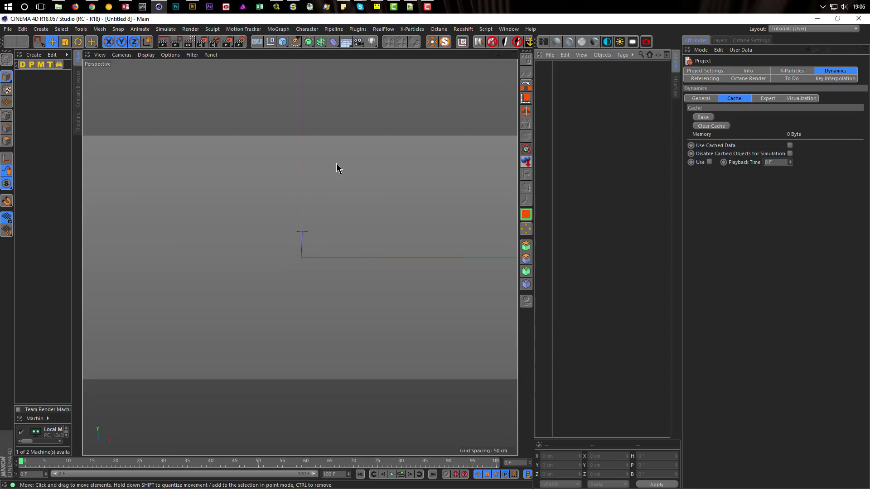
# Add a MoText object reading 'Text' and recentre the view on it.
pyautogui.click(279, 30)
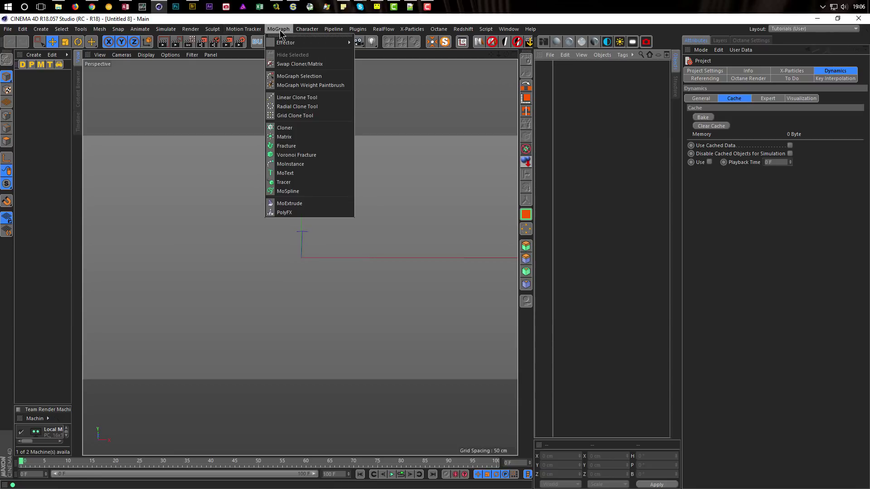
pyautogui.click(272, 174)
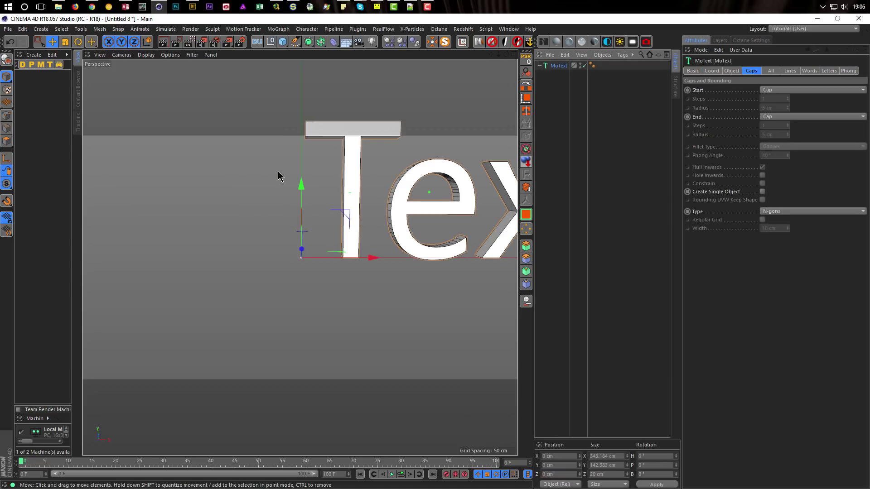
pyautogui.scroll(-8, 255, 270)
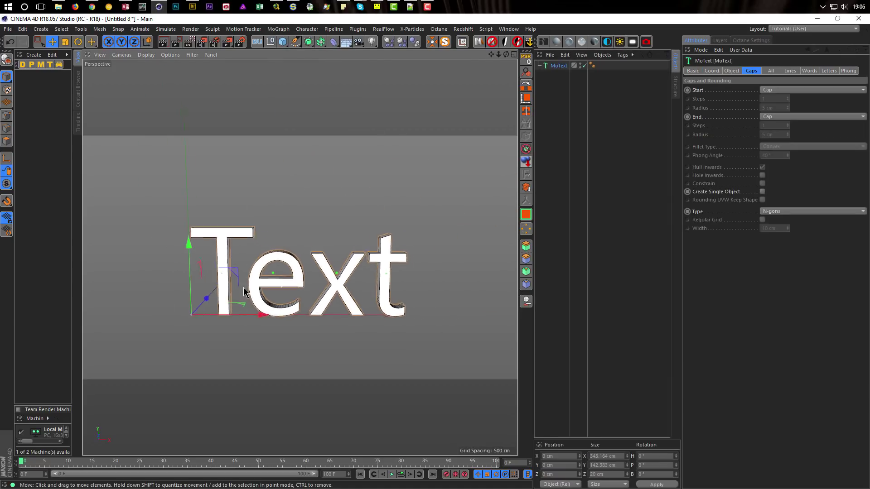
pyautogui.keyDown('alt'); pyautogui.moveTo(297, 295); pyautogui.dragTo(354, 285, button='middle'); pyautogui.keyUp('alt')
pyautogui.click(698, 41)
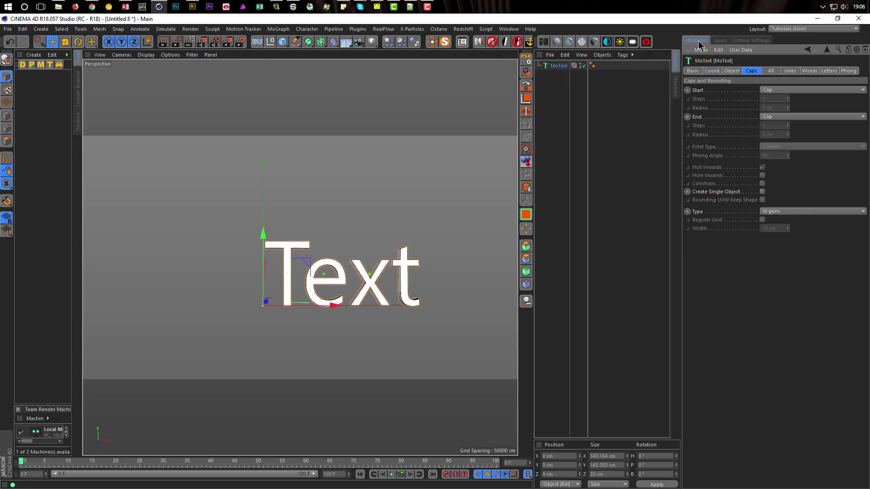
pyautogui.click(731, 71)
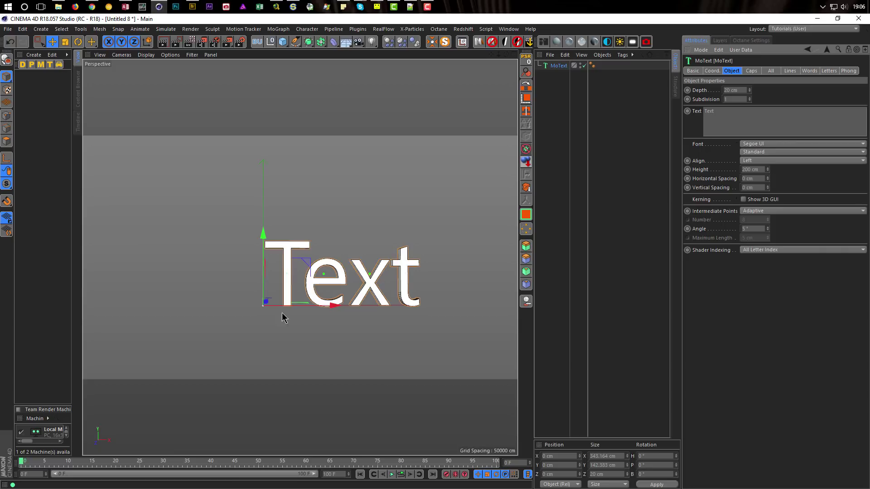
pyautogui.keyDown('alt'); pyautogui.moveTo(280, 318); pyautogui.dragTo(390, 279); pyautogui.keyUp('alt')
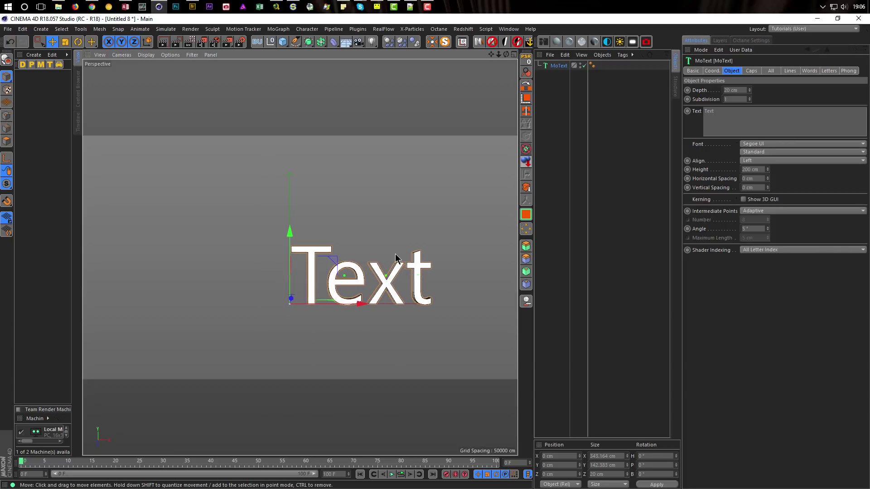
# Add a 200 cm cube, drop it to the floor and slide it left to X −122.186 cm.
pyautogui.click(284, 43)
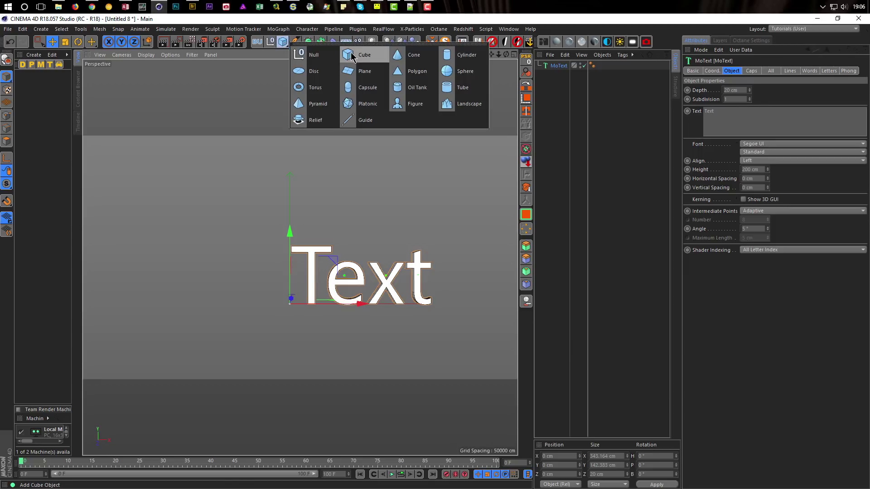
pyautogui.click(298, 54)
pyautogui.click(526, 161)
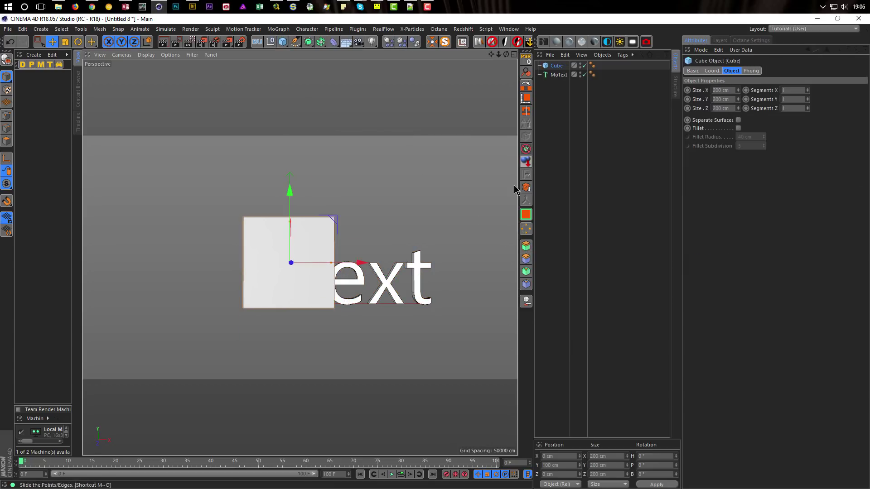
pyautogui.moveTo(351, 264); pyautogui.dragTo(308, 264)
# Maximize the Front view and zoom in on the cube and text.
pyautogui.middleClick(292, 312)
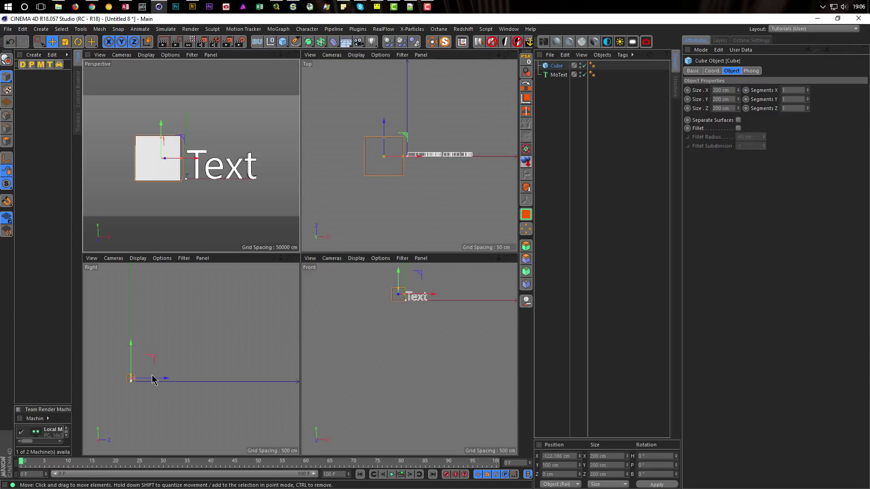
pyautogui.middleClick(159, 362)
pyautogui.middleClick(210, 296)
pyautogui.middleClick(362, 307)
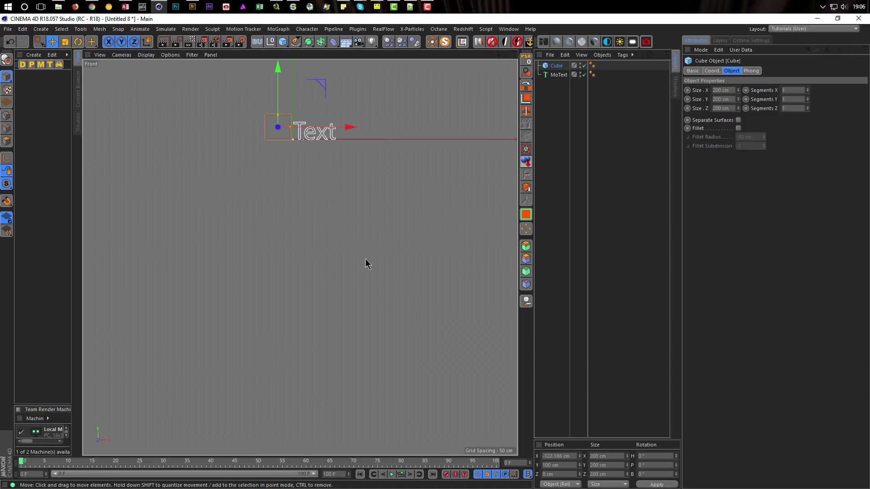
pyautogui.scroll(8, 369, 121)
pyautogui.keyDown('alt'); pyautogui.moveTo(385, 243); pyautogui.dragTo(347, 300, button='middle'); pyautogui.keyUp('alt')
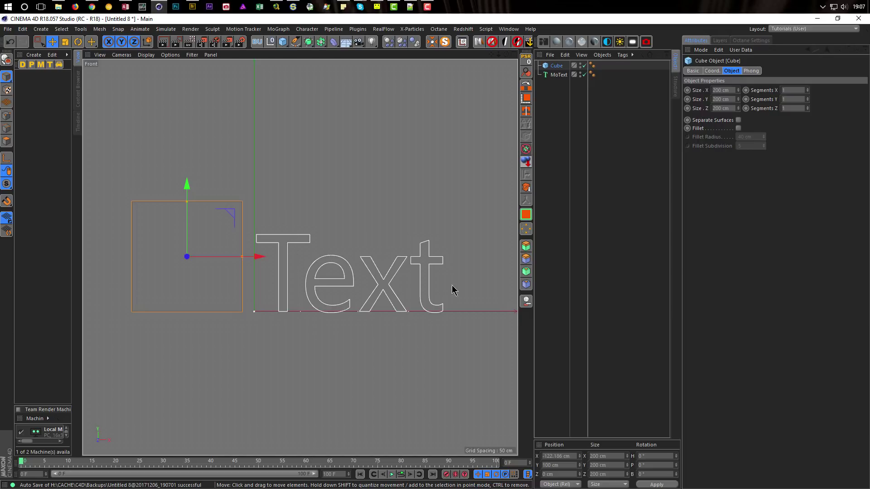
# Change the MoText object's text from 'Text' to 'lofty'.
pyautogui.click(558, 75)
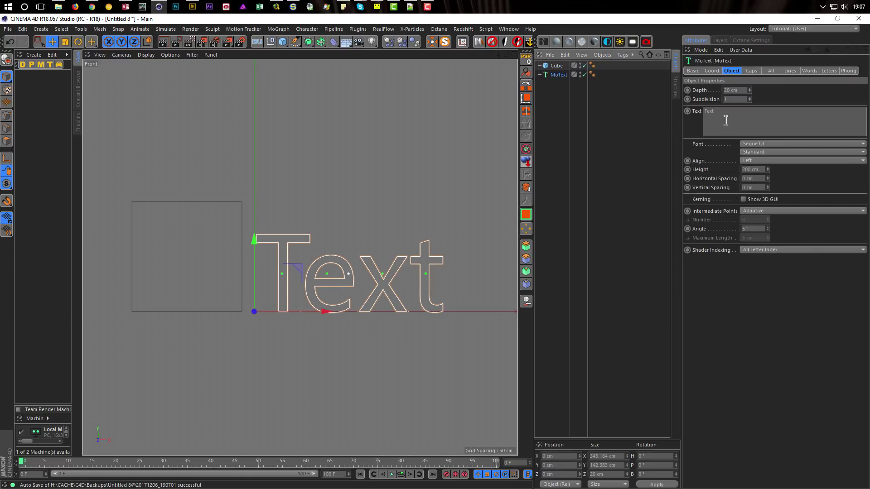
pyautogui.doubleClick(726, 120)
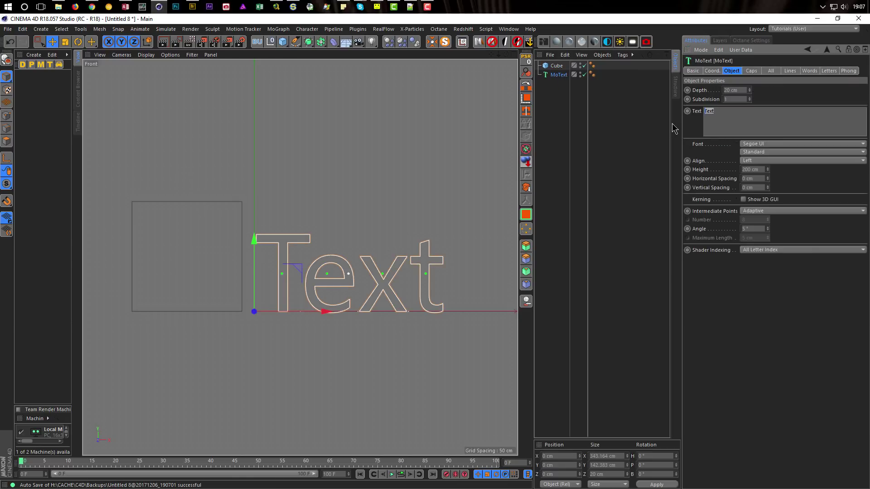
pyautogui.press('BackSpace')
pyautogui.write('lofty')
pyautogui.click(742, 345)
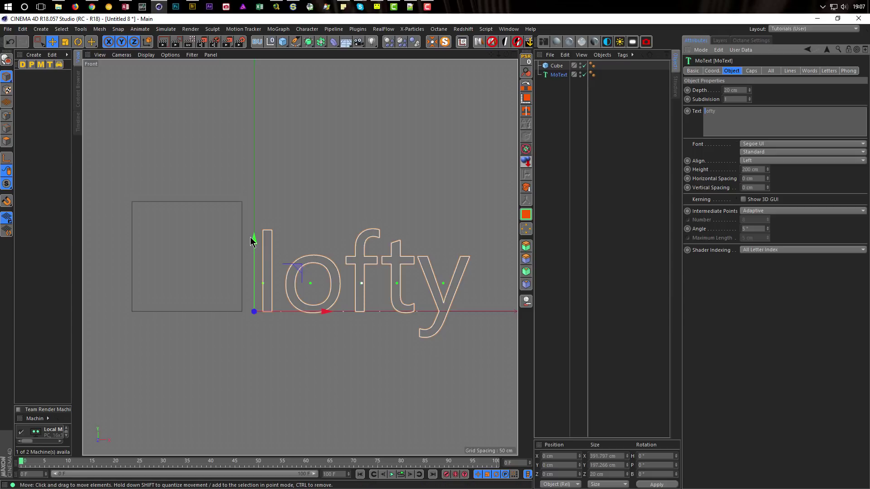
# Raise the text so its descender meets the cube's base, then maximize the Perspective view.
pyautogui.moveTo(253, 238); pyautogui.dragTo(256, 215)
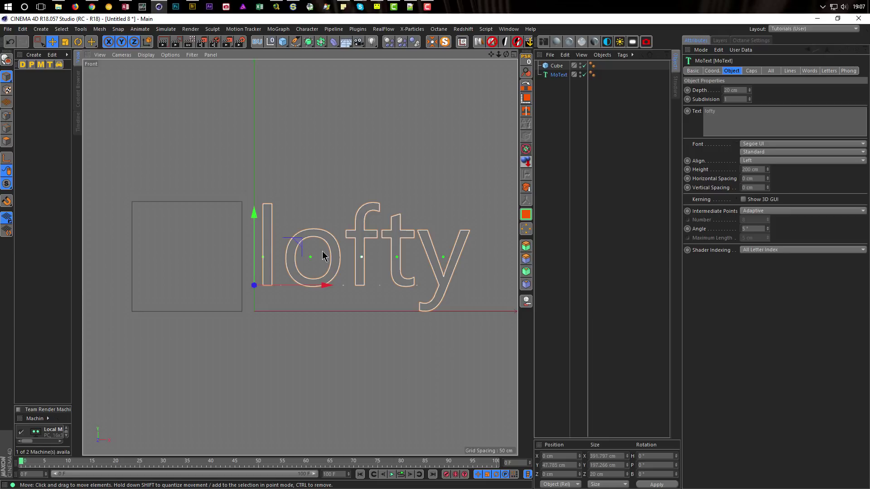
pyautogui.moveTo(253, 215); pyautogui.dragTo(253, 216)
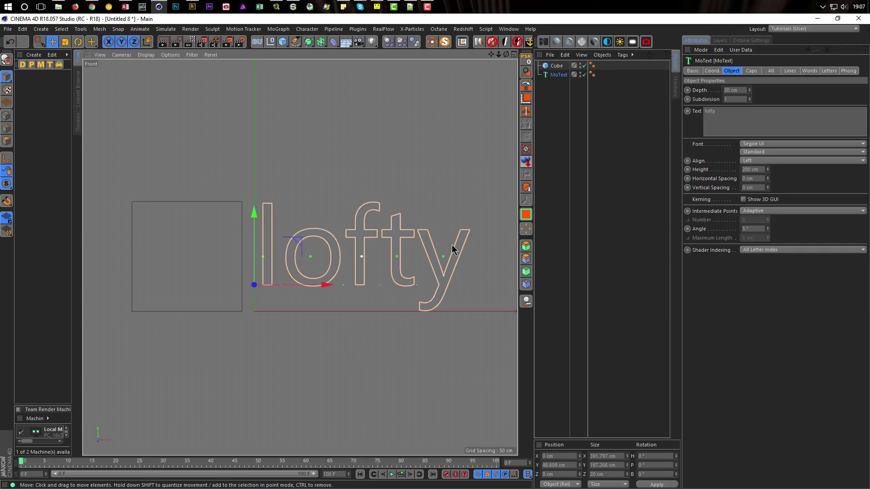
pyautogui.middleClick(412, 239)
pyautogui.middleClick(205, 230)
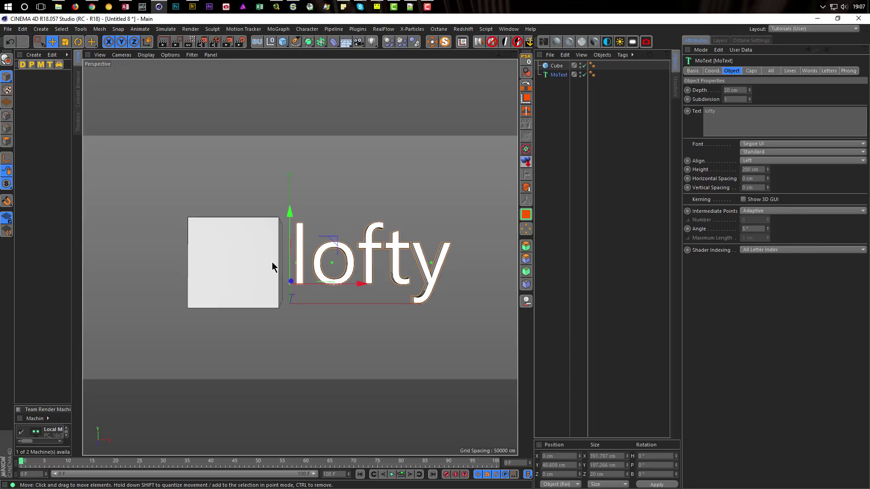
# Start a new project, discarding Untitled 8 changes, and maximize the Front view.
pyautogui.hotkey('ctrl', 'F4')
pyautogui.press('Right')
pyautogui.press('Return')
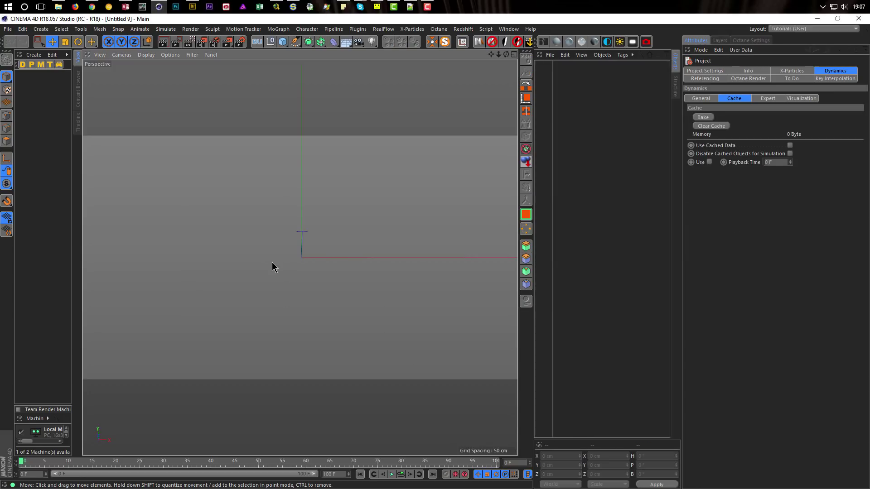
pyautogui.middleClick(290, 229)
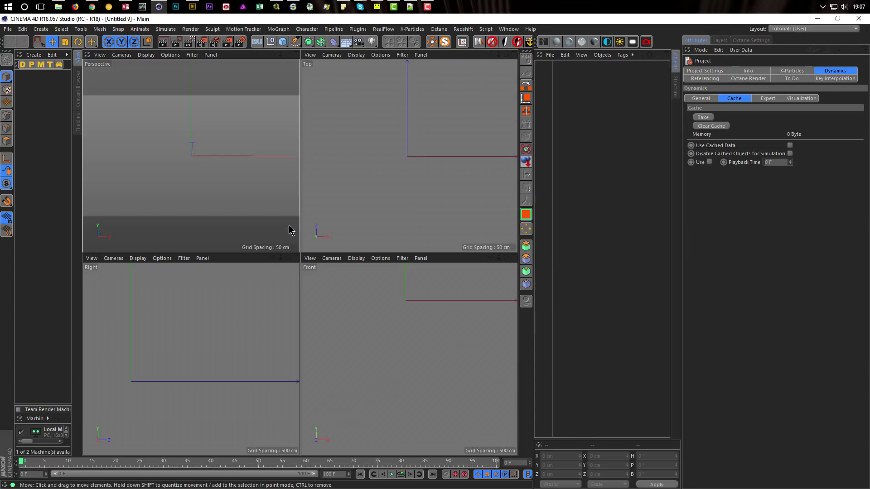
pyautogui.middleClick(336, 312)
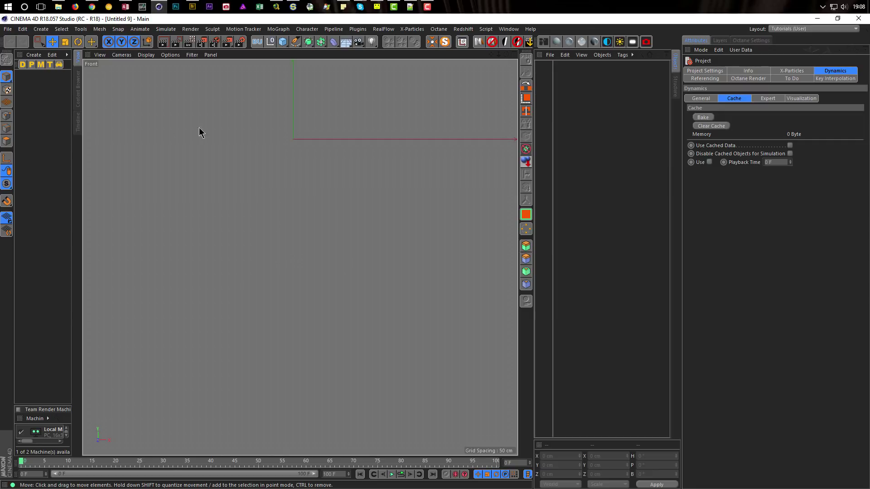
# Load AM17_AV_20.jpg as the Front view background and frame the rock pile to fill the view.
pyautogui.hotkey('shift', 'v')
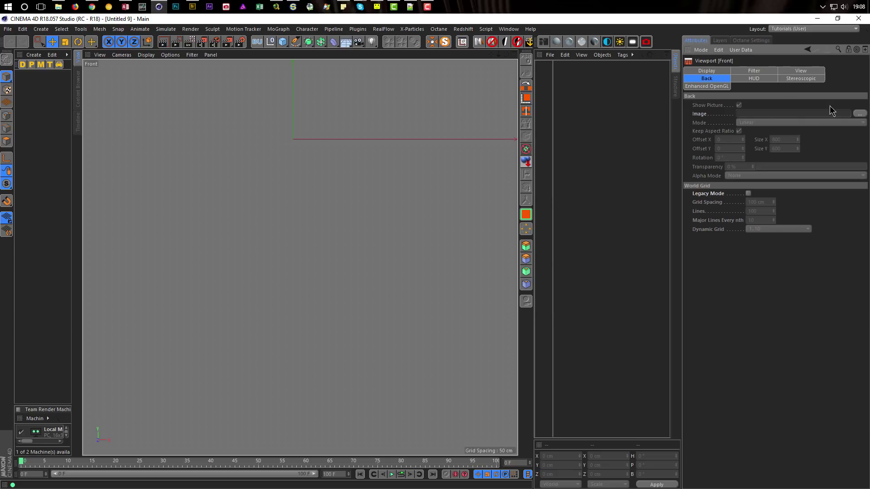
pyautogui.click(859, 114)
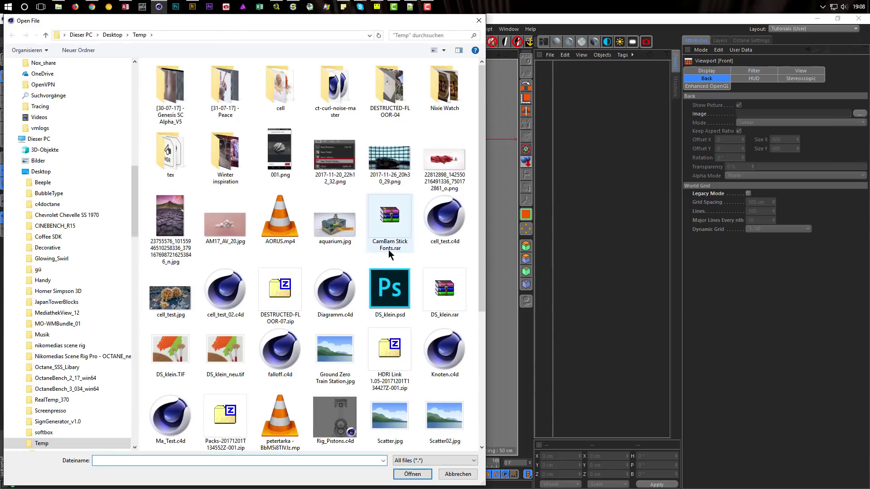
pyautogui.doubleClick(225, 227)
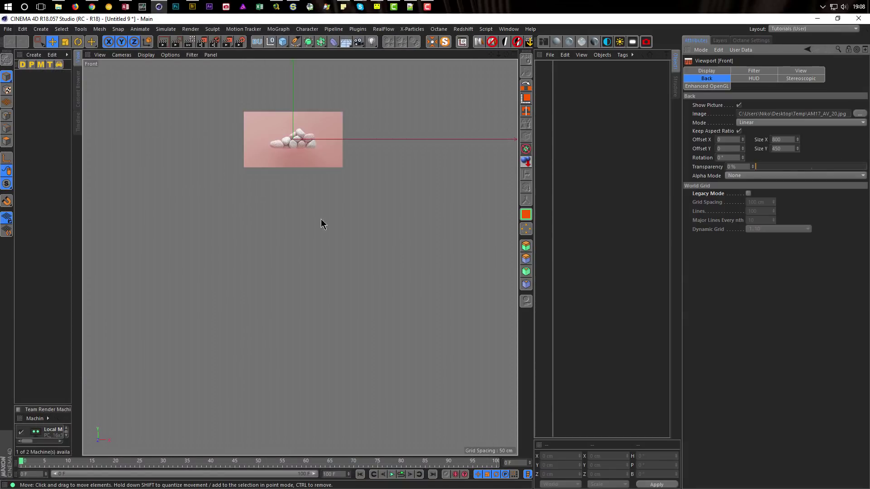
pyautogui.keyDown('alt'); pyautogui.moveTo(312, 134); pyautogui.dragTo(297, 237, button='middle'); pyautogui.keyUp('alt')
pyautogui.keyDown('alt'); pyautogui.moveTo(298, 237); pyautogui.dragTo(359, 229, button='right'); pyautogui.keyUp('alt')
pyautogui.keyDown('alt'); pyautogui.moveTo(359, 229); pyautogui.dragTo(380, 256, button='middle'); pyautogui.keyUp('alt')
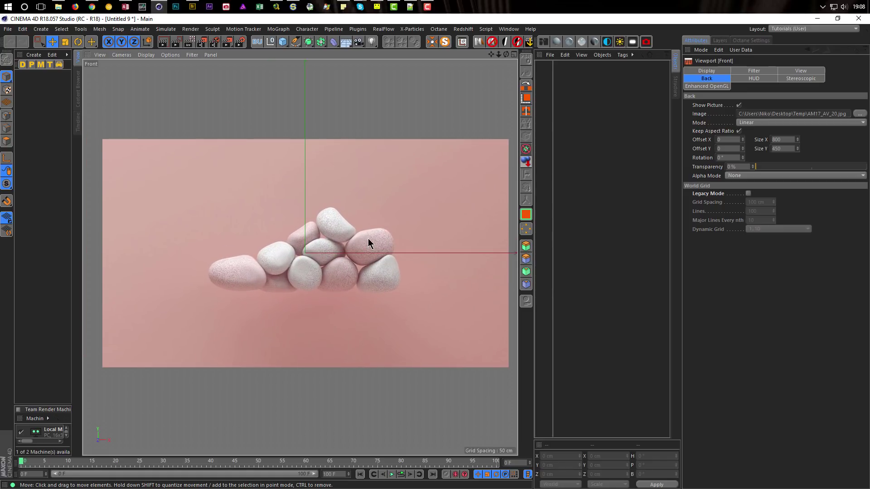
pyautogui.keyDown('alt'); pyautogui.moveTo(328, 220); pyautogui.dragTo(302, 247, button='middle'); pyautogui.keyUp('alt')
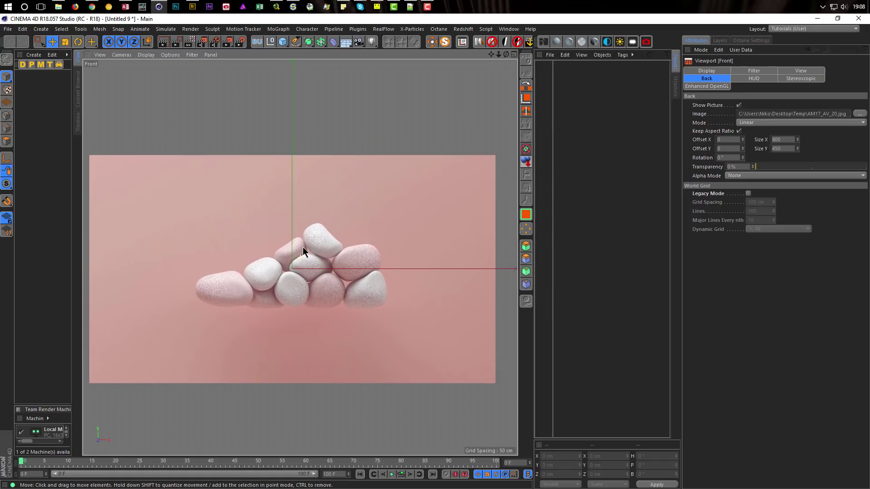
pyautogui.keyDown('alt'); pyautogui.moveTo(303, 247); pyautogui.dragTo(311, 246, button='right'); pyautogui.keyUp('alt')
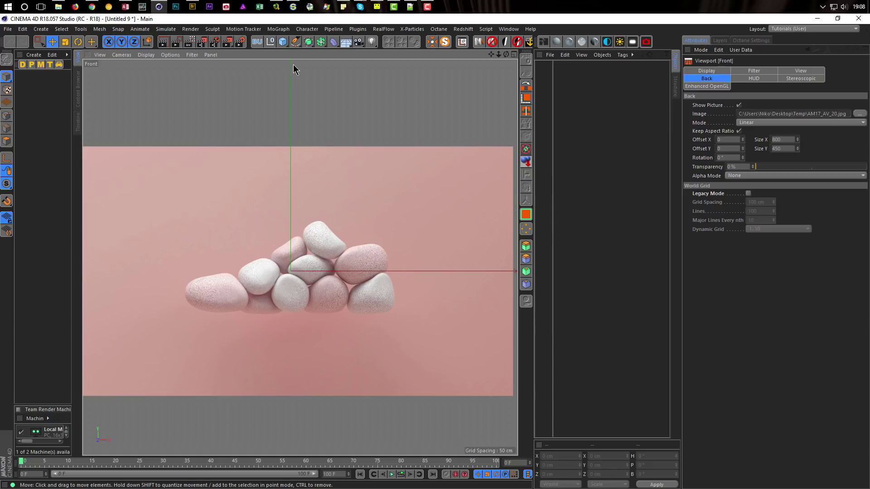
# Draw a six-point Bezier outline around the rock pile and box-select all its points.
pyautogui.click(295, 41)
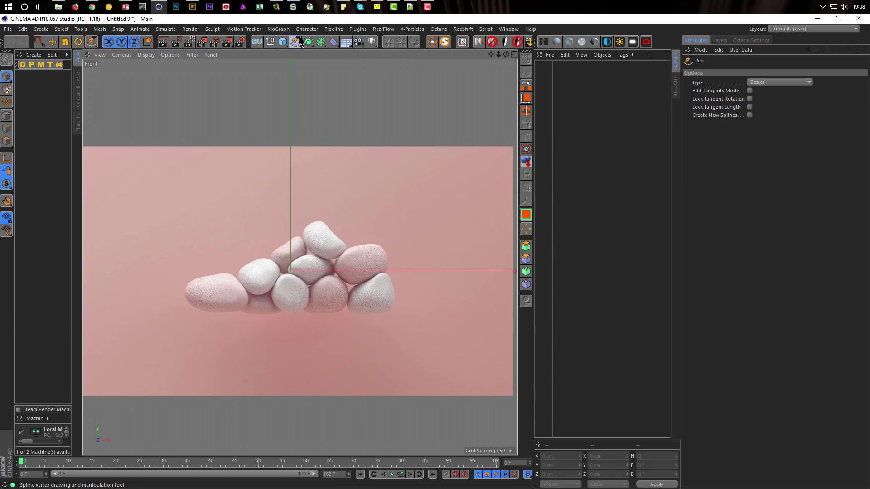
pyautogui.click(318, 216)
pyautogui.click(268, 257)
pyautogui.click(183, 280)
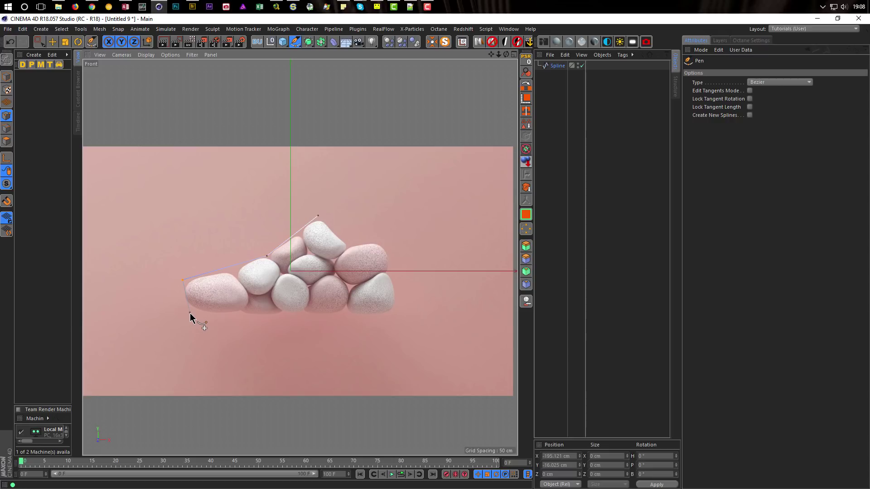
pyautogui.click(189, 314)
pyautogui.click(398, 314)
pyautogui.click(385, 243)
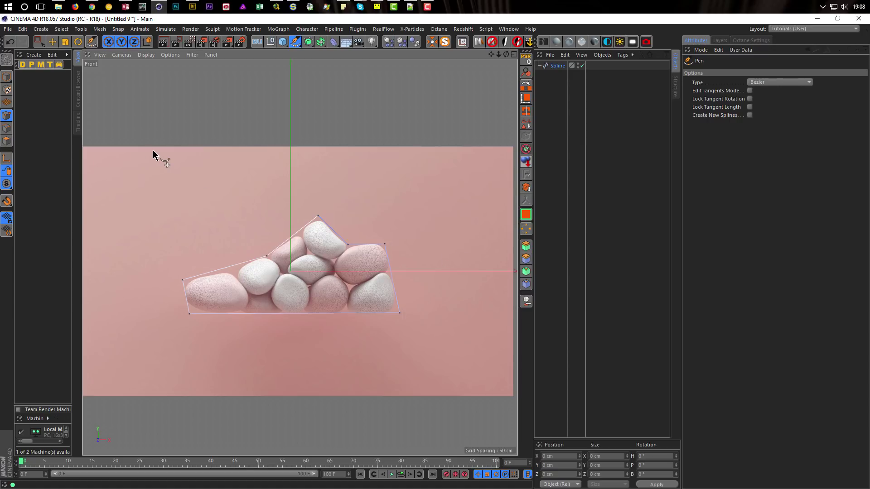
pyautogui.press('0')
pyautogui.moveTo(148, 181); pyautogui.dragTo(467, 359)
# Apply Soft Interpolation to all outline points and nudge the two left-end points right.
pyautogui.rightClick(436, 250)
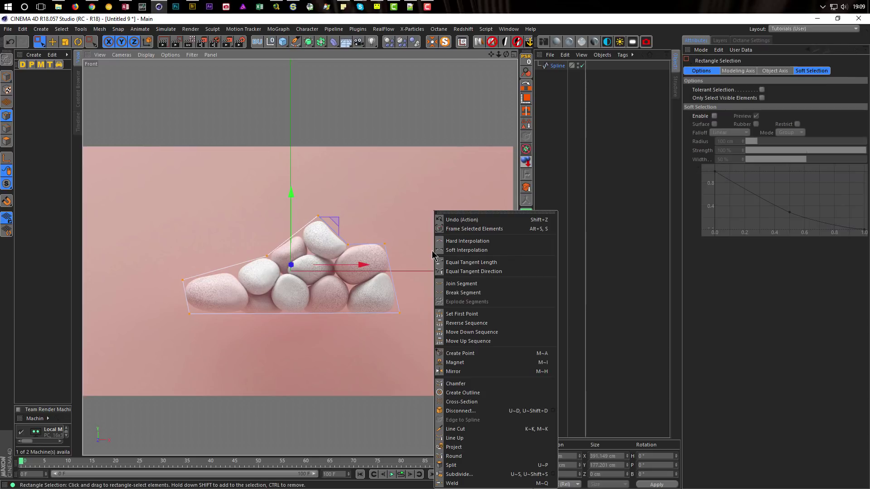
pyautogui.click(467, 250)
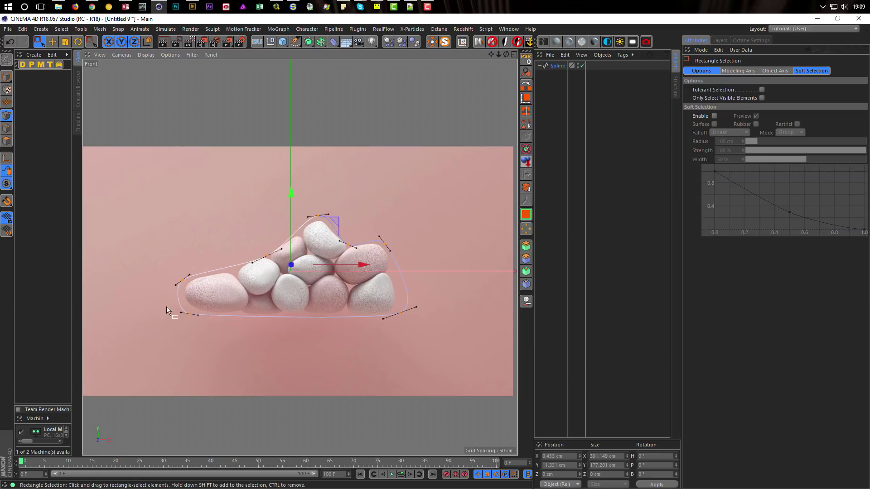
pyautogui.moveTo(131, 244); pyautogui.dragTo(222, 355)
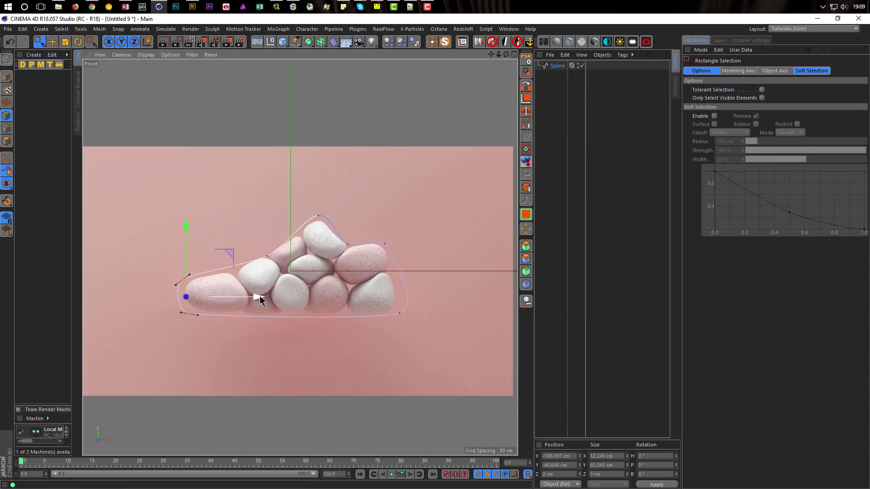
pyautogui.moveTo(260, 295); pyautogui.dragTo(264, 296)
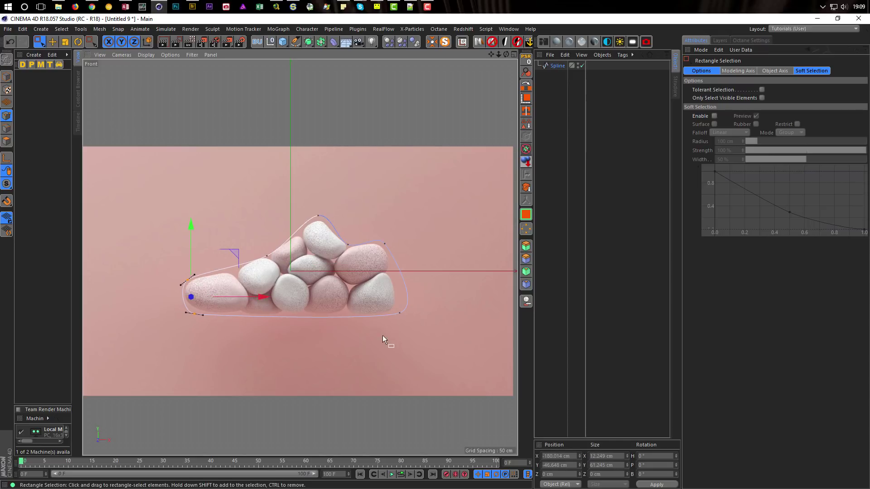
# Flatten the lower-right point's tangent horizontally along the sole.
pyautogui.moveTo(389, 304); pyautogui.dragTo(432, 322)
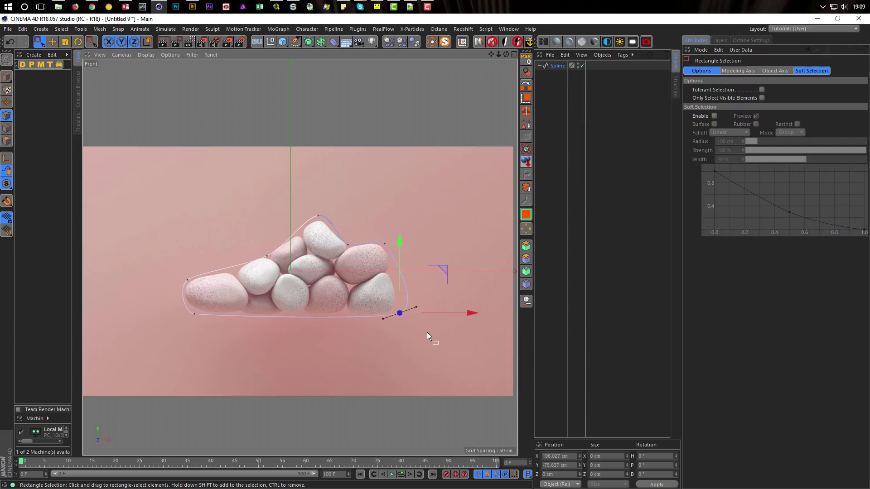
pyautogui.click(53, 42)
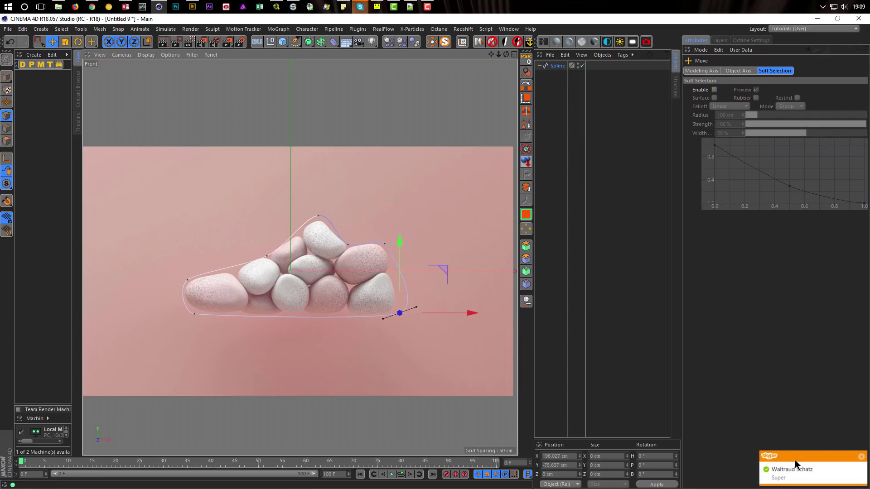
pyautogui.moveTo(835, 458)
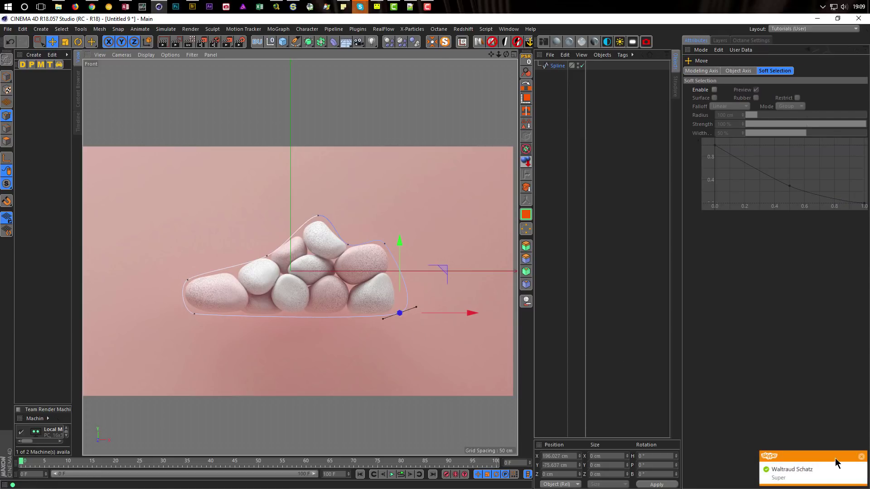
pyautogui.click(860, 457)
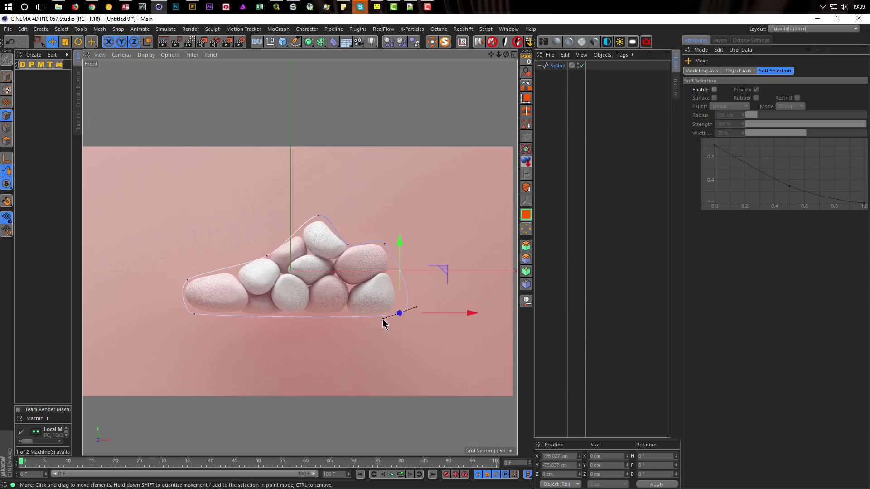
pyautogui.moveTo(383, 319); pyautogui.dragTo(379, 313)
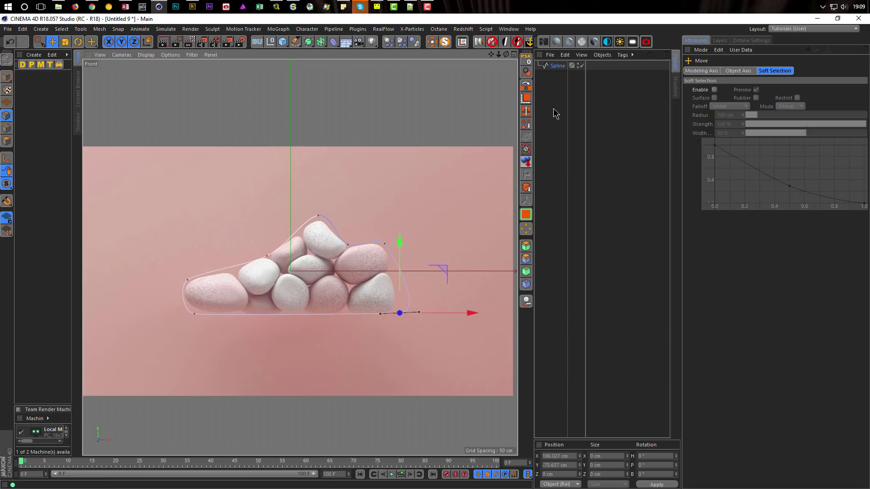
# Hide the Front view's reference picture and maximize the Perspective view.
pyautogui.hotkey('shift', 'v')
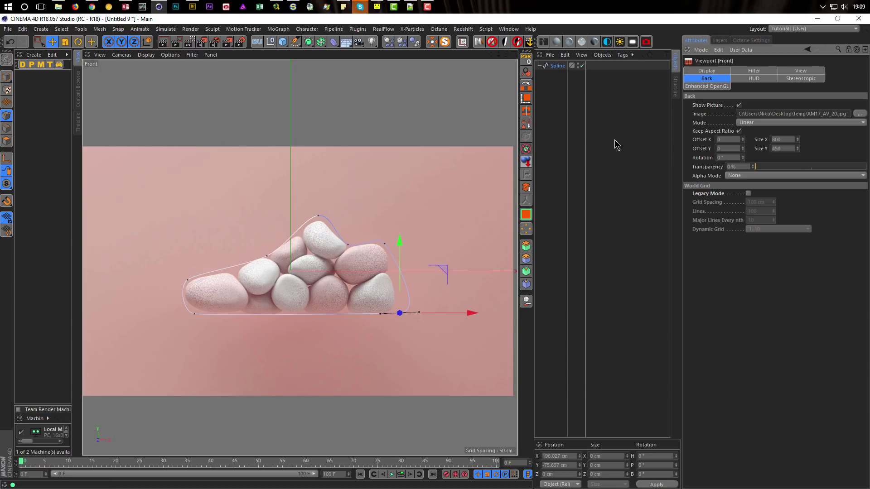
pyautogui.click(739, 106)
pyautogui.middleClick(385, 395)
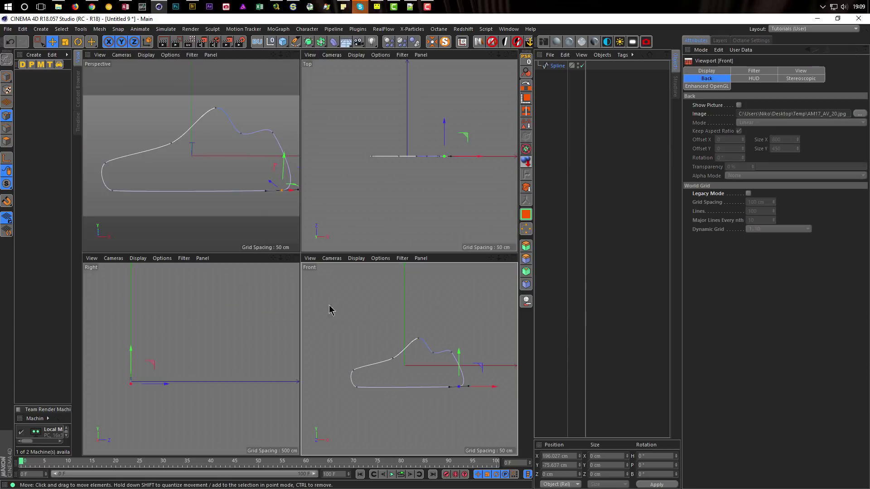
pyautogui.middleClick(282, 248)
pyautogui.moveTo(282, 249)
pyautogui.keyDown('alt'); pyautogui.mouseDown()
pyautogui.moveTo(394, 252)
pyautogui.moveTo(243, 266)
pyautogui.moveTo(285, 276)
pyautogui.mouseUp(); pyautogui.keyUp('alt')
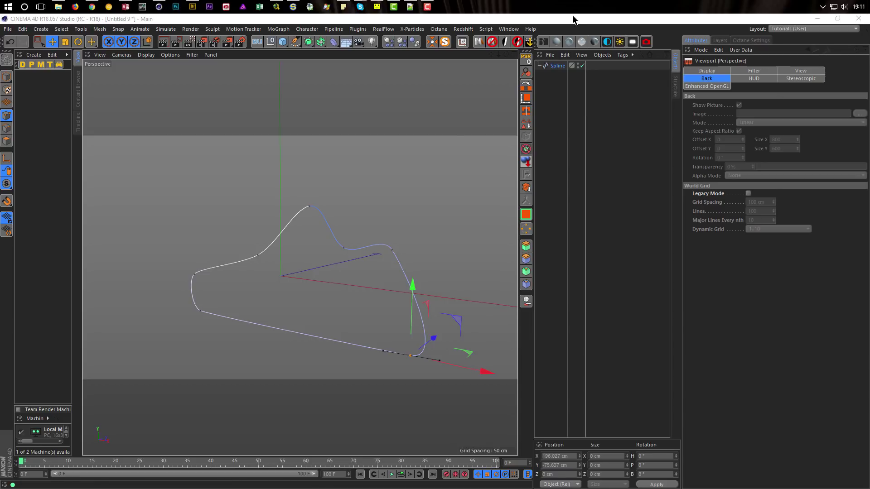
pyautogui.click(573, 19)
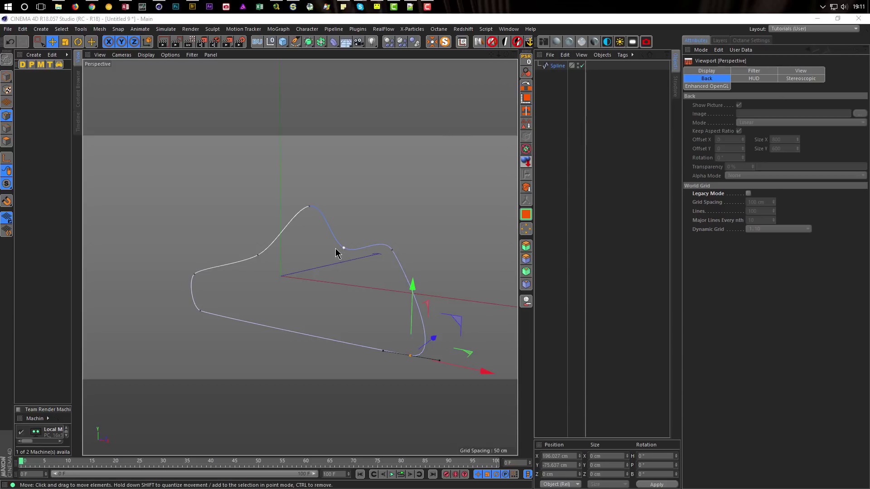
pyautogui.keyDown('alt'); pyautogui.moveTo(339, 240); pyautogui.dragTo(346, 244); pyautogui.keyUp('alt')
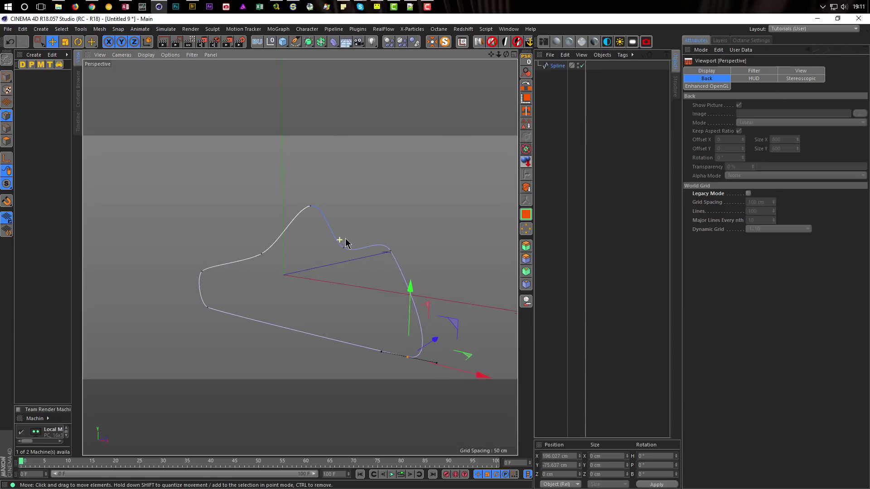
# Extrude the shoe outline 100 cm deep.
pyautogui.click(308, 42)
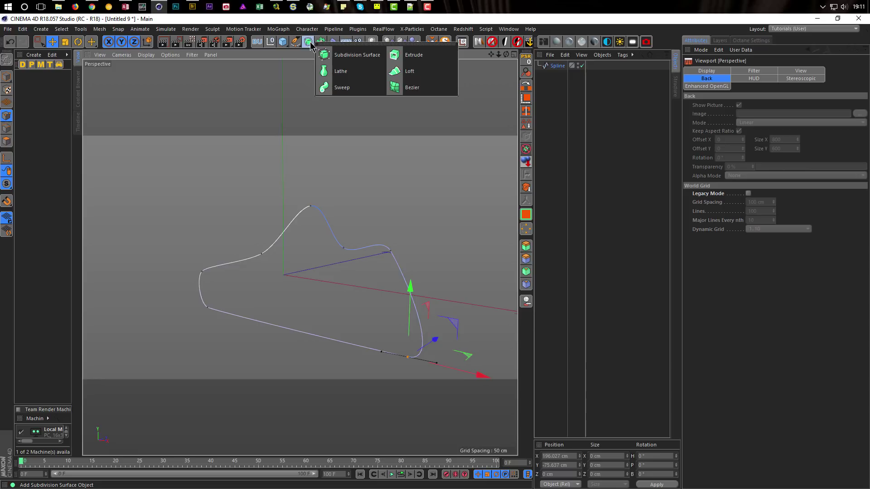
pyautogui.click(431, 60)
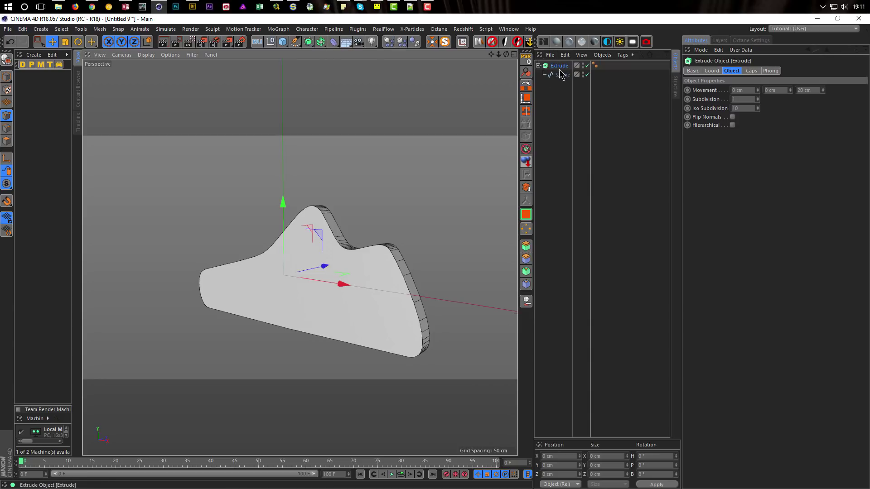
pyautogui.keyDown('alt'); pyautogui.moveTo(377, 267); pyautogui.dragTo(369, 259); pyautogui.keyUp('alt')
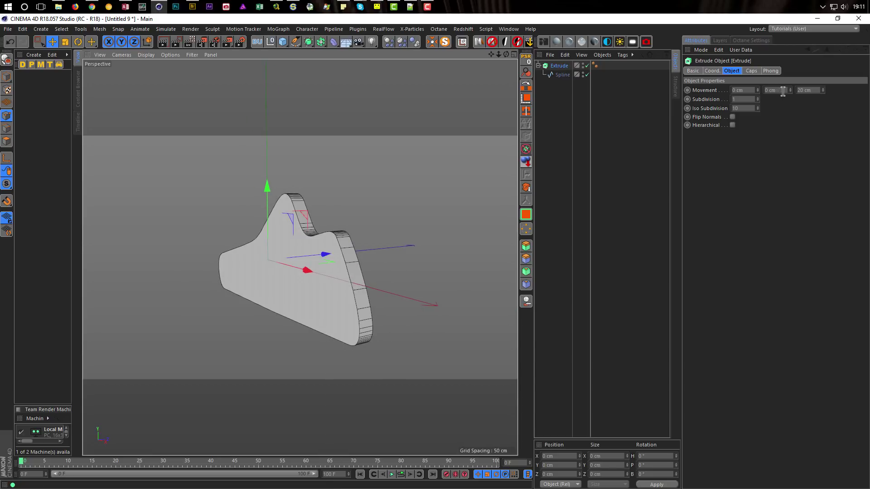
pyautogui.write('100')
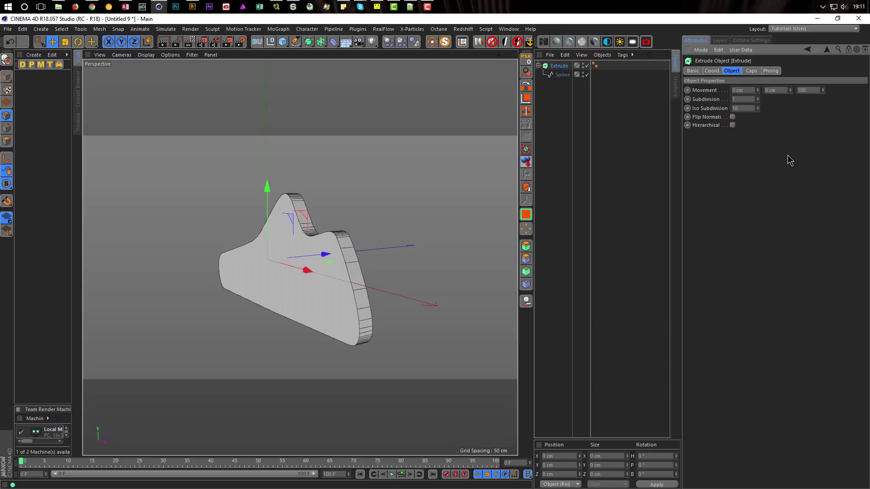
pyautogui.press('Return')
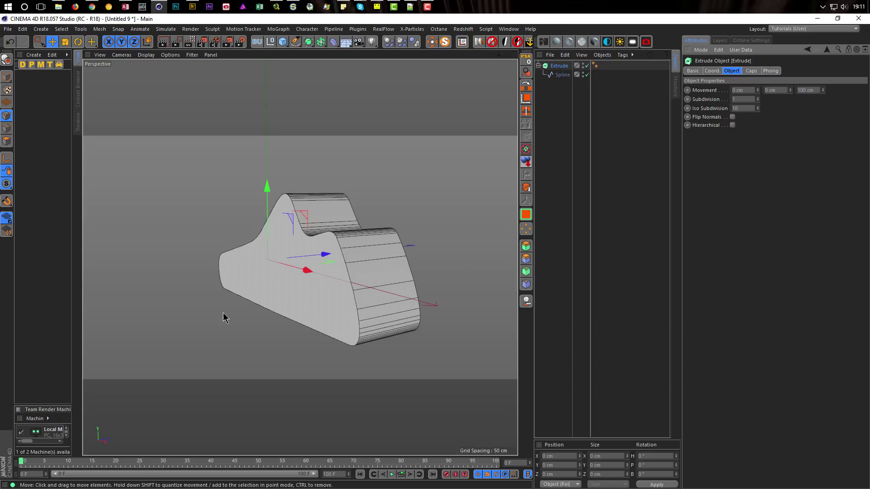
pyautogui.keyDown('alt'); pyautogui.moveTo(300, 282); pyautogui.dragTo(300, 236); pyautogui.keyUp('alt')
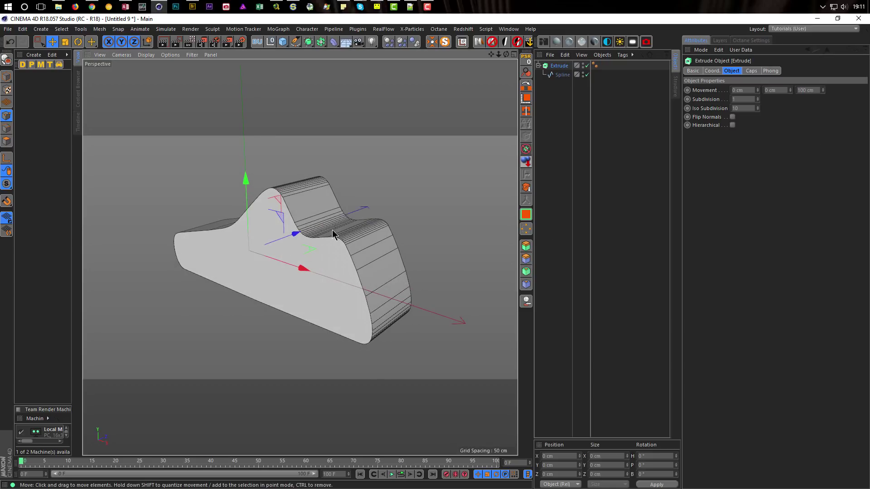
# Set the outline spline's Intermediate Points to Uniform.
pyautogui.click(560, 75)
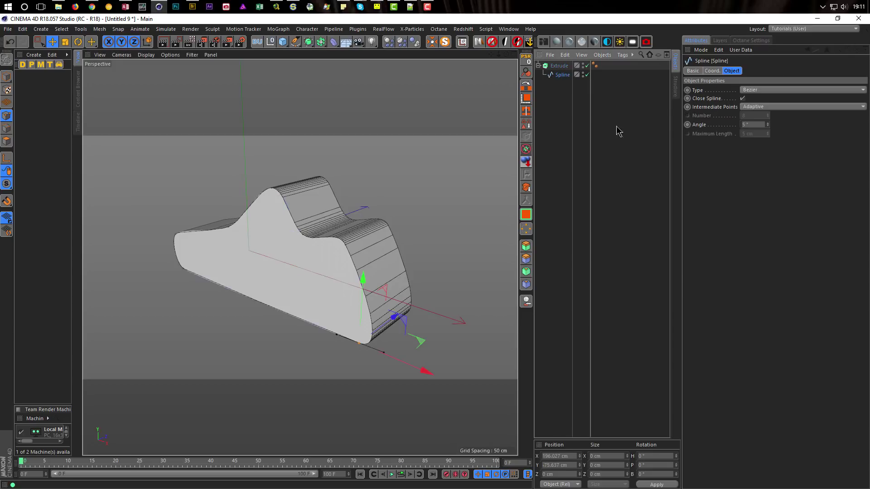
pyautogui.click(760, 110)
pyautogui.click(752, 132)
pyautogui.keyDown('alt'); pyautogui.moveTo(344, 246); pyautogui.dragTo(315, 274); pyautogui.keyUp('alt')
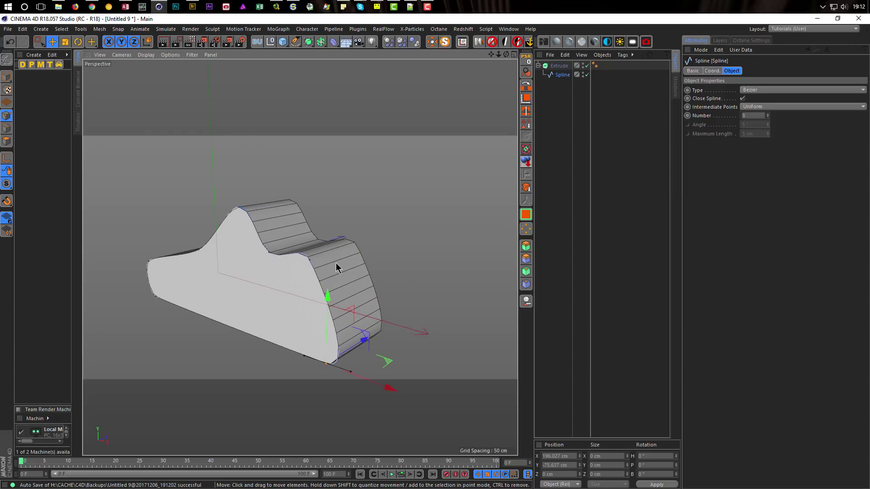
pyautogui.click(560, 66)
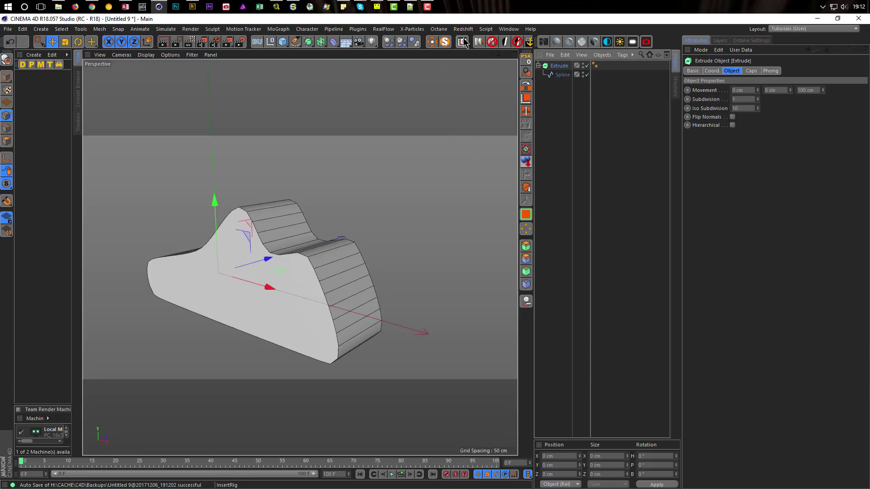
# Collapse the extrusion into one editable polygon object and turn to its side profile.
pyautogui.moveTo(465, 42); pyautogui.dragTo(320, 42, button='middle')
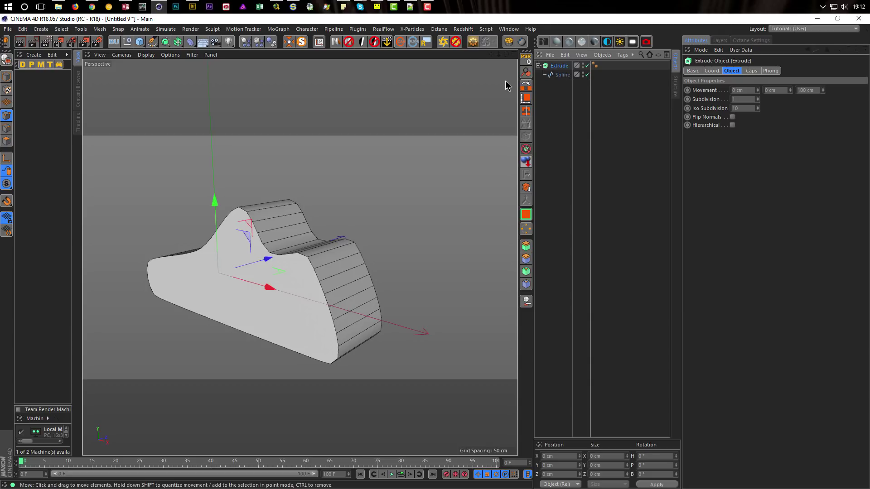
pyautogui.click(475, 44)
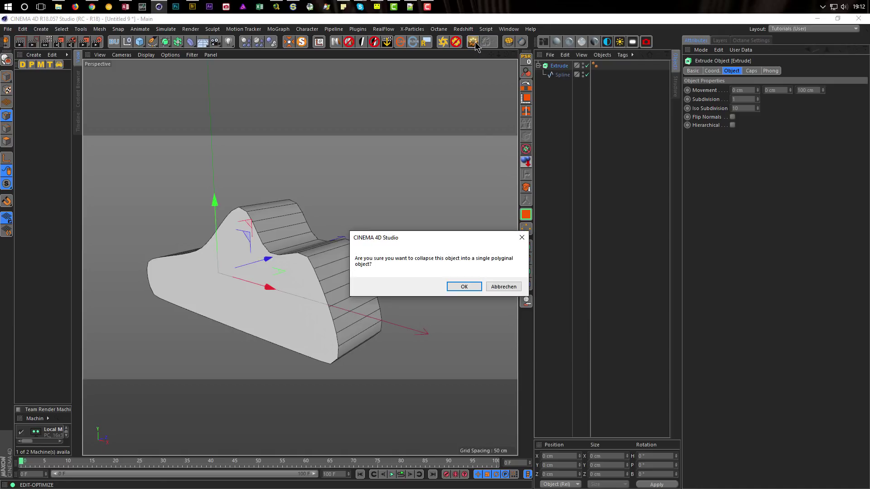
pyautogui.click(461, 284)
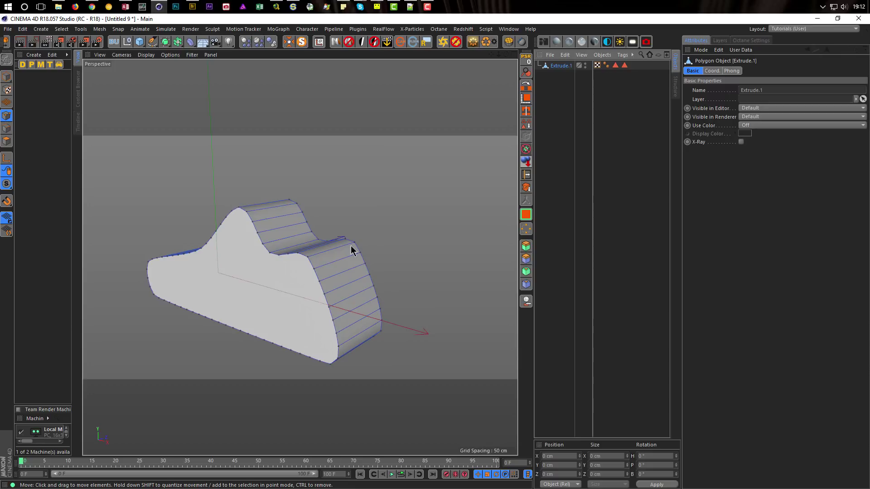
pyautogui.keyDown('alt'); pyautogui.moveTo(334, 254); pyautogui.dragTo(278, 218); pyautogui.keyUp('alt')
pyautogui.click(257, 234)
pyautogui.keyDown('alt'); pyautogui.moveTo(301, 246); pyautogui.dragTo(501, 254); pyautogui.keyUp('alt')
pyautogui.keyDown('alt'); pyautogui.moveTo(465, 278); pyautogui.dragTo(270, 250); pyautogui.keyUp('alt')
# Inset the front face by 16.6 cm with Extrude Inner, then return to Model mode.
pyautogui.press('i')
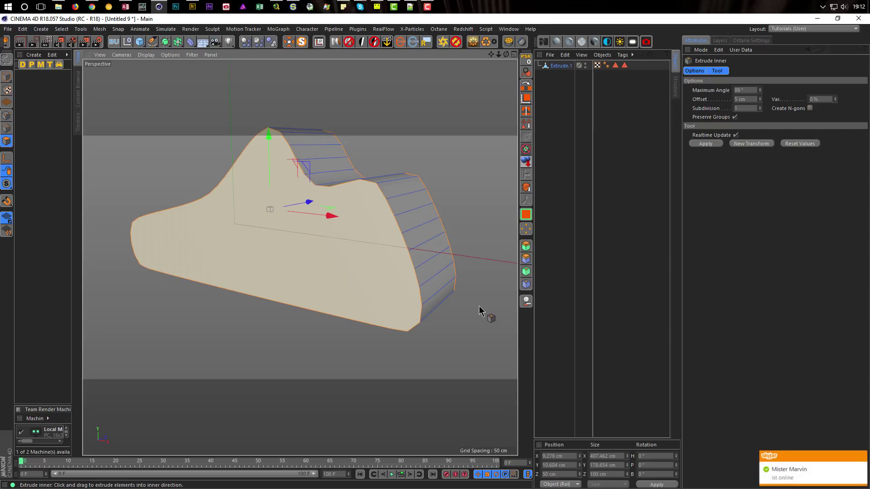
pyautogui.moveTo(480, 311); pyautogui.dragTo(501, 310)
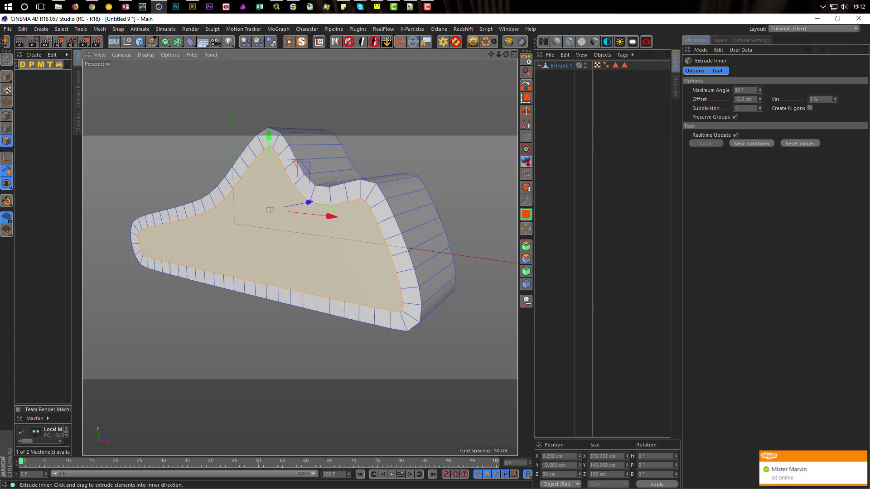
pyautogui.keyDown('alt'); pyautogui.moveTo(443, 252); pyautogui.dragTo(462, 248); pyautogui.keyUp('alt')
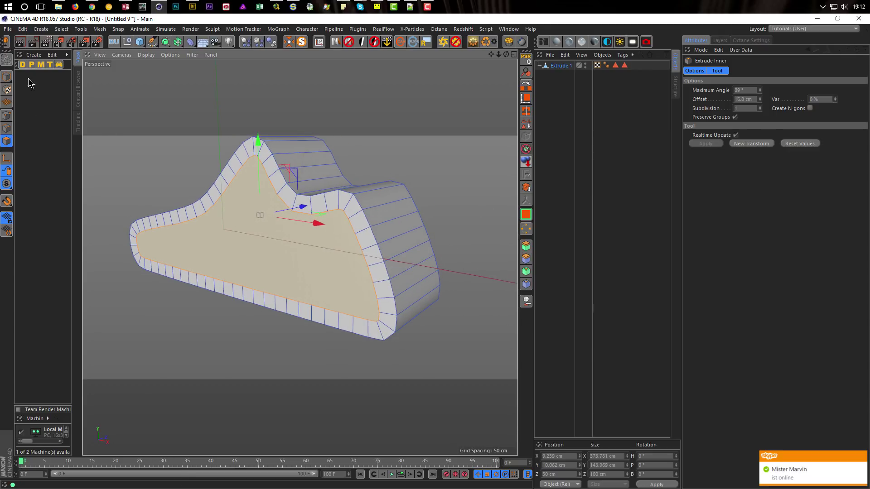
pyautogui.click(6, 77)
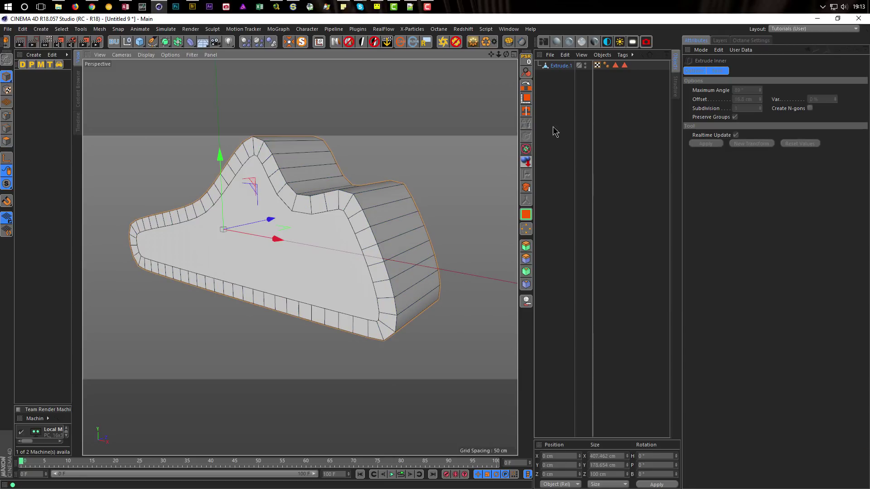
# Put Extrude.1 under a Subdivision Surface and preview-render the smoothed shape.
pyautogui.click(556, 67)
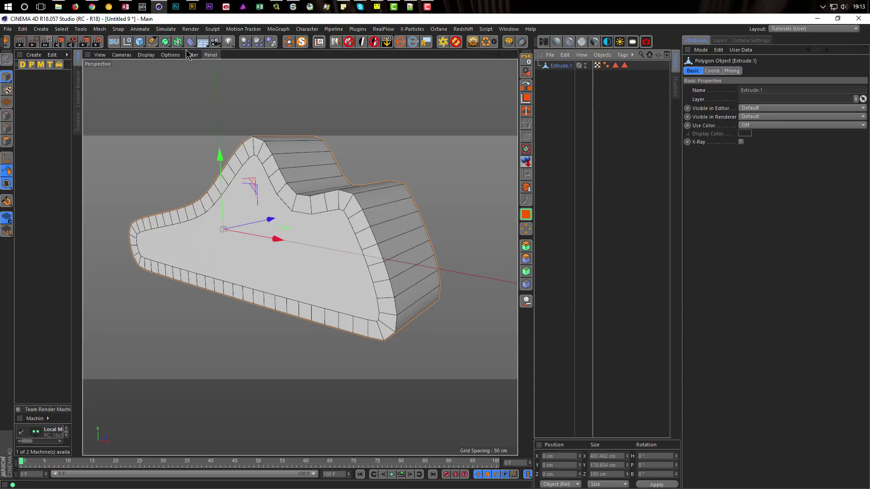
pyautogui.keyDown('alt'); pyautogui.click(165, 41); pyautogui.keyUp('alt')
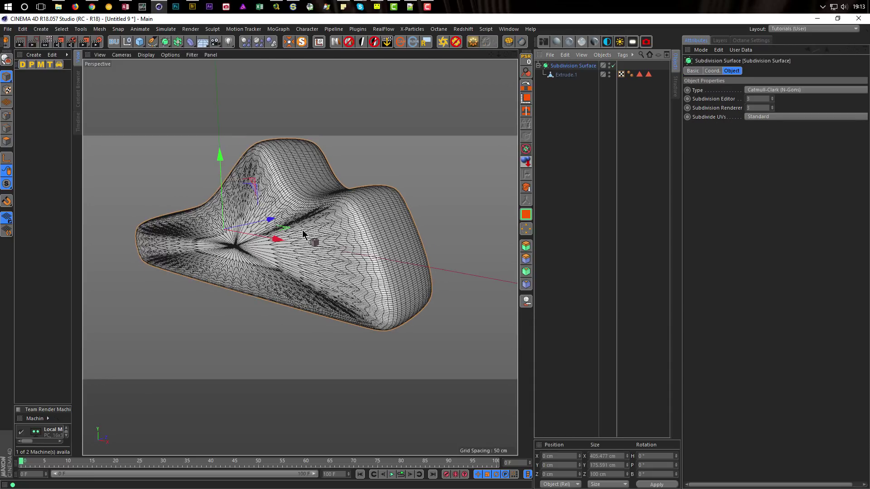
pyautogui.moveTo(320, 248)
pyautogui.keyDown('alt'); pyautogui.mouseDown()
pyautogui.moveTo(389, 247)
pyautogui.moveTo(322, 258)
pyautogui.mouseUp(); pyautogui.keyUp('alt')
pyautogui.hotkey('ctrl', 'r')
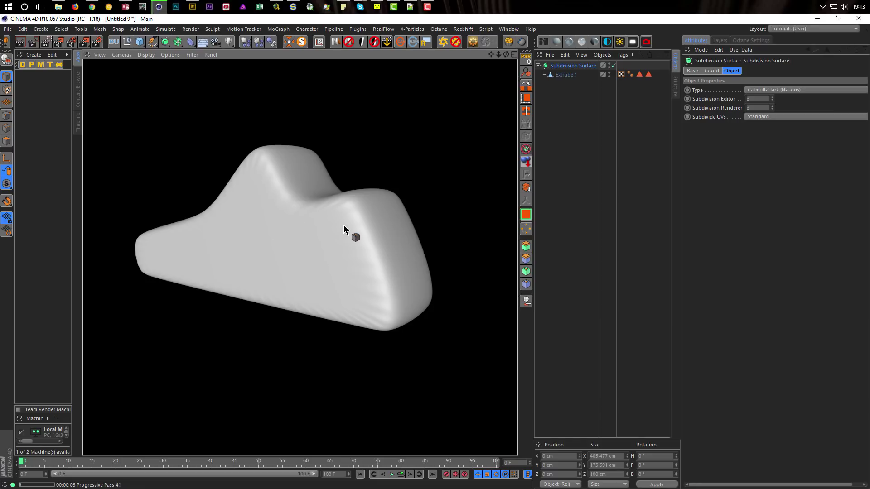
pyautogui.click(392, 264)
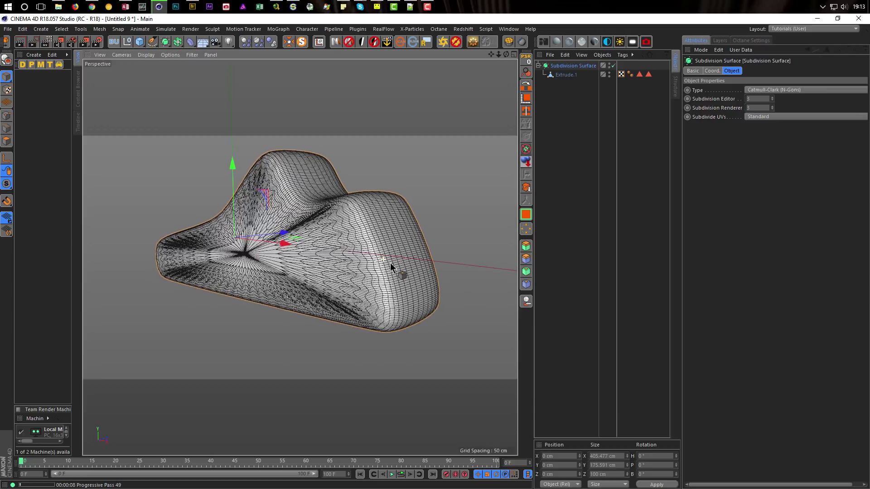
pyautogui.keyDown('alt'); pyautogui.moveTo(390, 260); pyautogui.dragTo(406, 287); pyautogui.keyUp('alt')
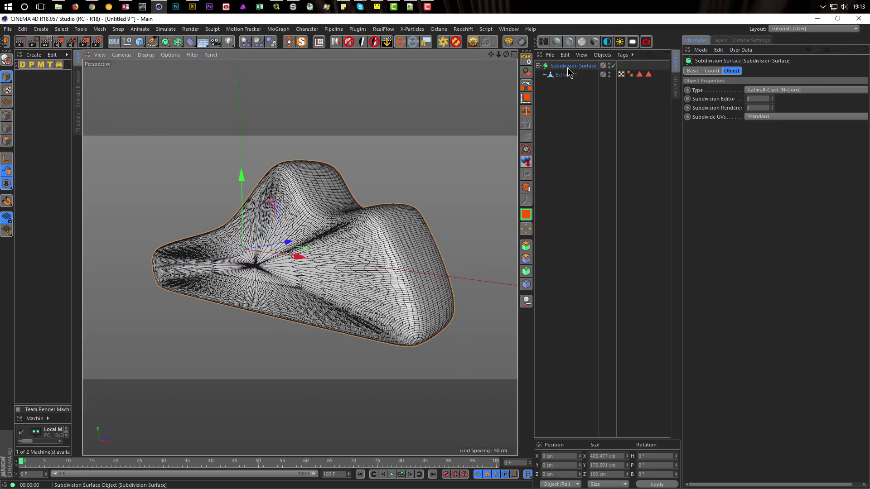
# Set Editor subdivision to 2 and collapse the result into a single polygon object.
pyautogui.click(771, 100)
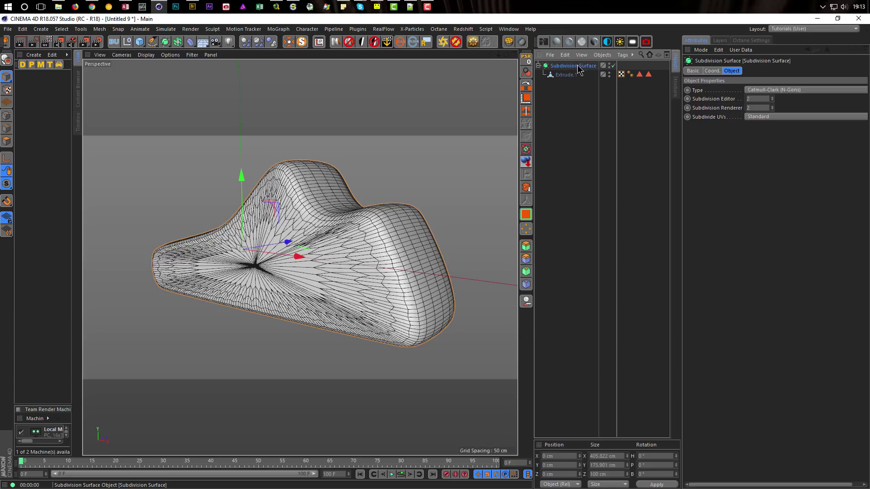
pyautogui.click(472, 44)
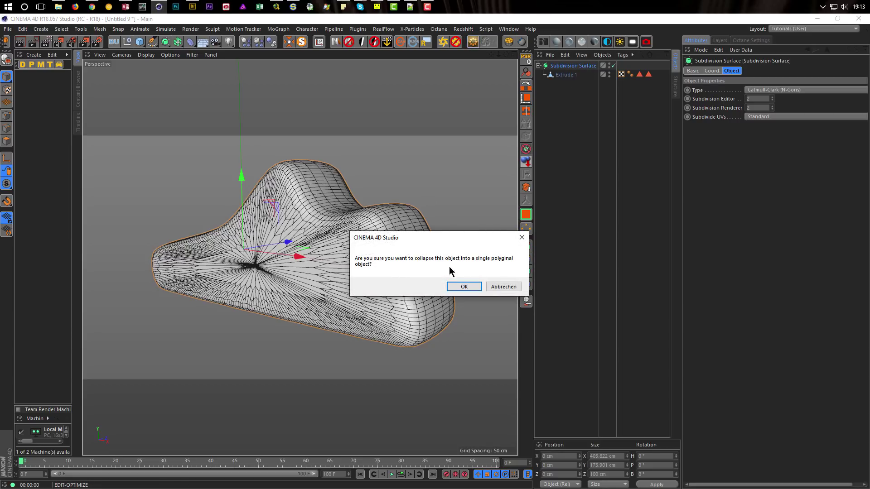
pyautogui.click(458, 287)
pyautogui.moveTo(379, 281)
pyautogui.keyDown('alt'); pyautogui.mouseDown()
pyautogui.moveTo(365, 271)
pyautogui.moveTo(373, 273)
pyautogui.moveTo(379, 260)
pyautogui.moveTo(376, 272)
pyautogui.mouseUp(); pyautogui.keyUp('alt')
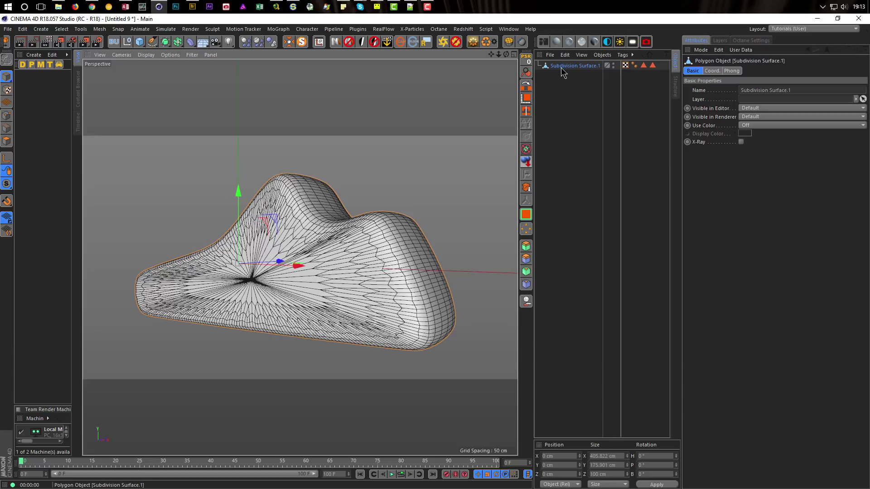
pyautogui.moveTo(403, 265)
pyautogui.keyDown('alt'); pyautogui.mouseDown()
pyautogui.moveTo(409, 259)
pyautogui.moveTo(390, 258)
pyautogui.mouseUp(); pyautogui.keyUp('alt')
# Turn on X-Ray for Subdivision Surface.1.
pyautogui.click(576, 67)
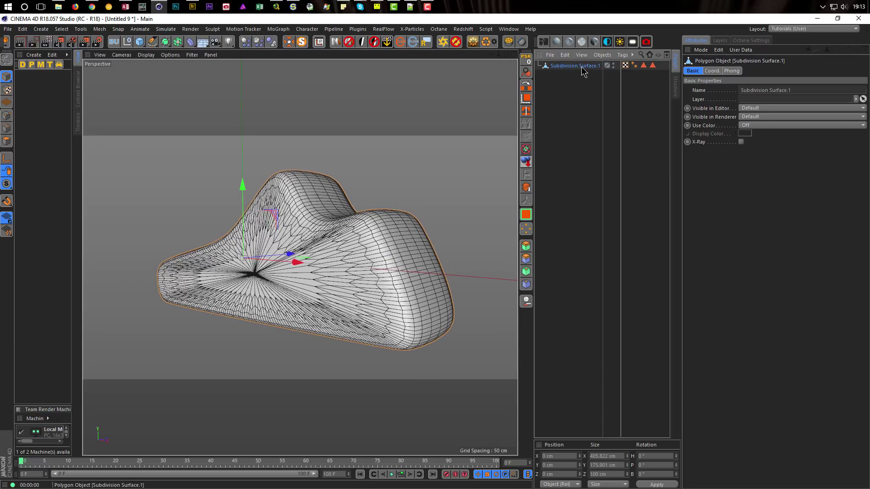
pyautogui.click(741, 142)
pyautogui.moveTo(417, 259)
pyautogui.keyDown('alt'); pyautogui.mouseDown()
pyautogui.moveTo(371, 255)
pyautogui.moveTo(375, 288)
pyautogui.moveTo(392, 276)
pyautogui.mouseUp(); pyautogui.keyUp('alt')
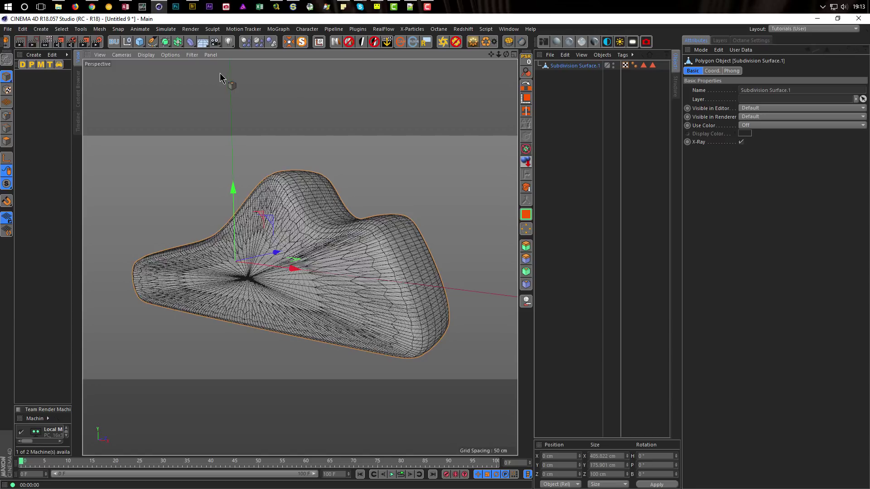
# Add a sphere with 20 cm radius and move it about 50 cm along Z in the Top view.
pyautogui.click(139, 41)
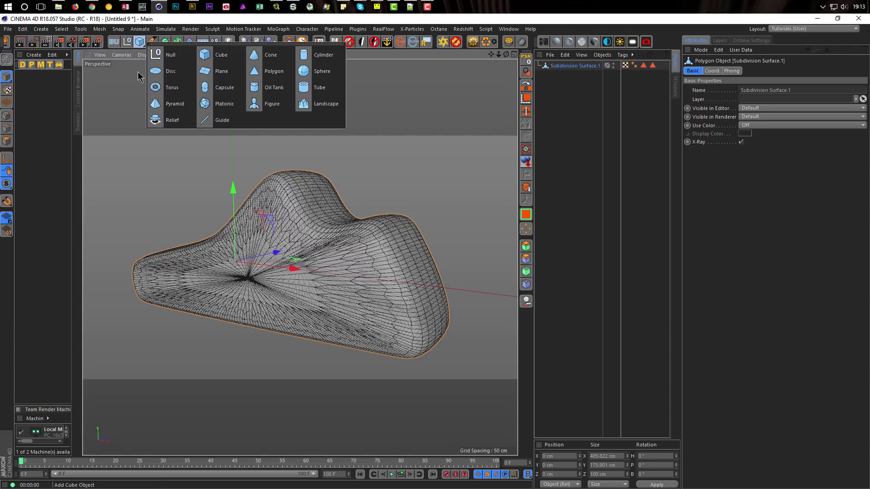
pyautogui.click(317, 71)
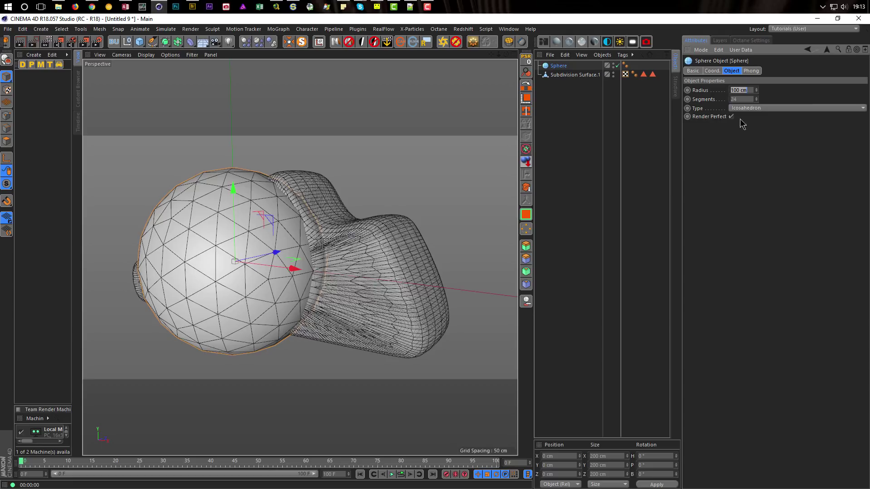
pyautogui.write('20')
pyautogui.press('Return')
pyautogui.press('0')
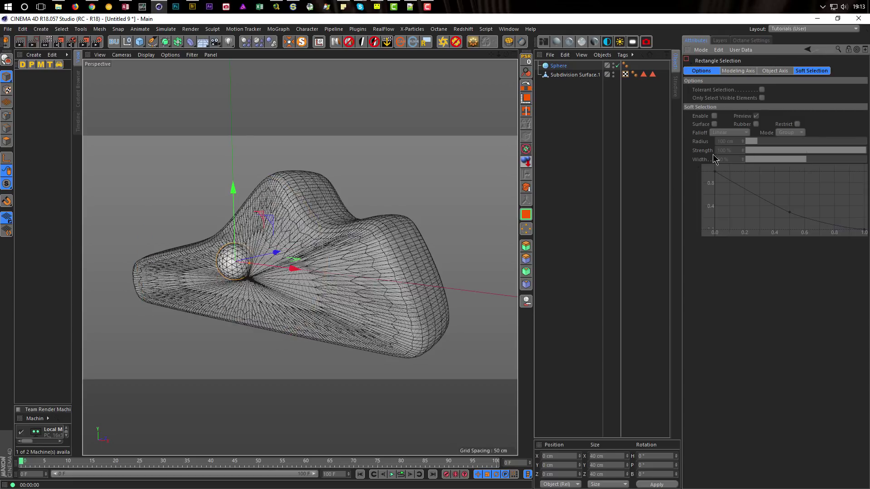
pyautogui.middleClick(368, 271)
pyautogui.middleClick(357, 240)
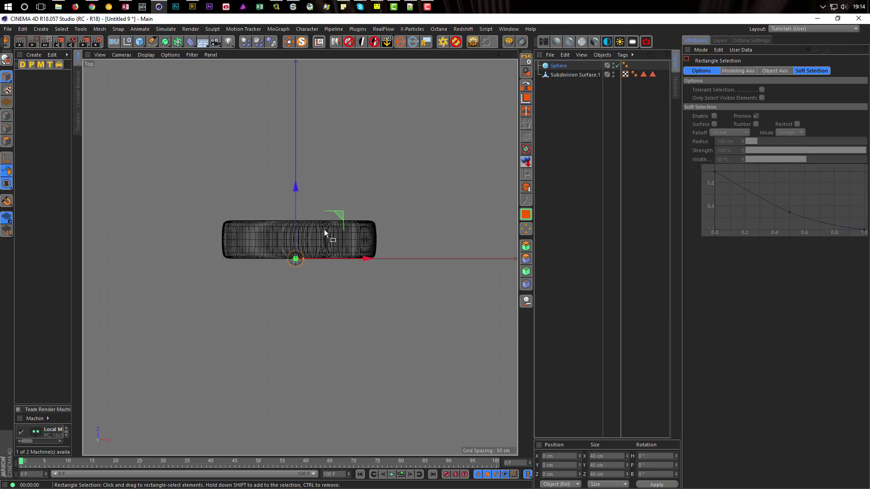
pyautogui.moveTo(297, 184); pyautogui.dragTo(298, 165)
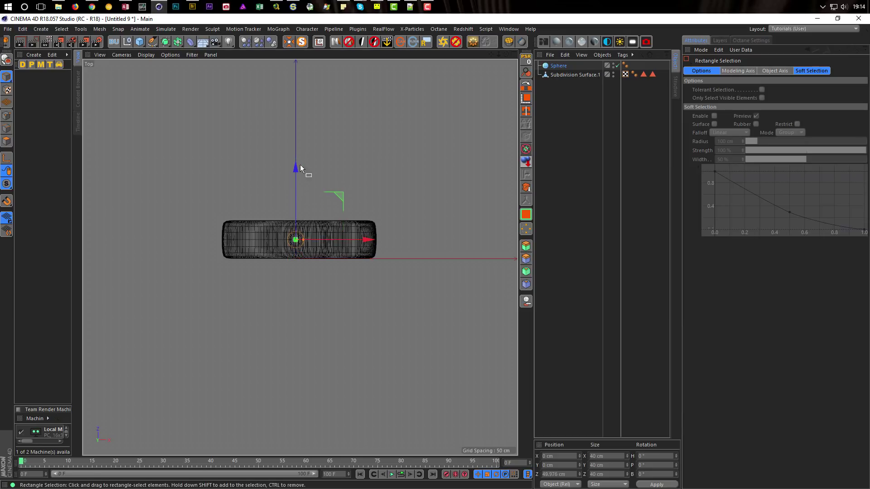
# Place the Sphere below Subdivision Surface.1 and wrap it in an enabled MoGraph Cloner.
pyautogui.middleClick(323, 283)
pyautogui.middleClick(254, 218)
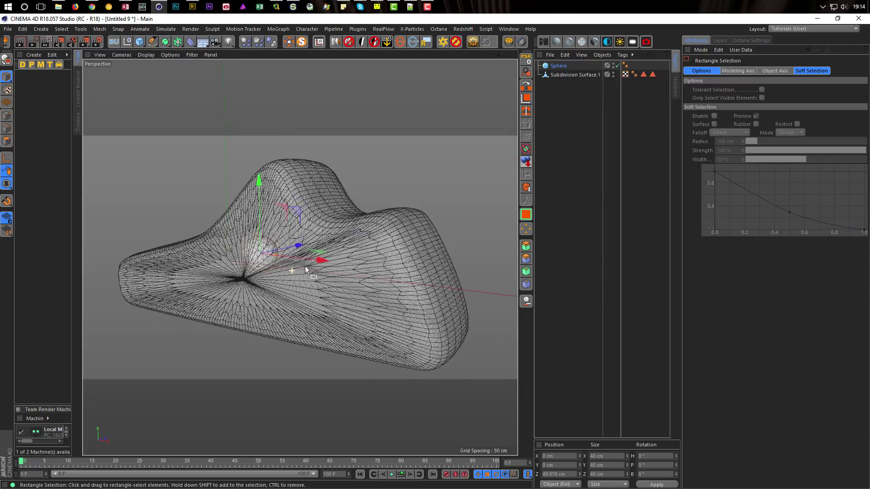
pyautogui.keyDown('alt'); pyautogui.moveTo(306, 265); pyautogui.dragTo(306, 265); pyautogui.keyUp('alt')
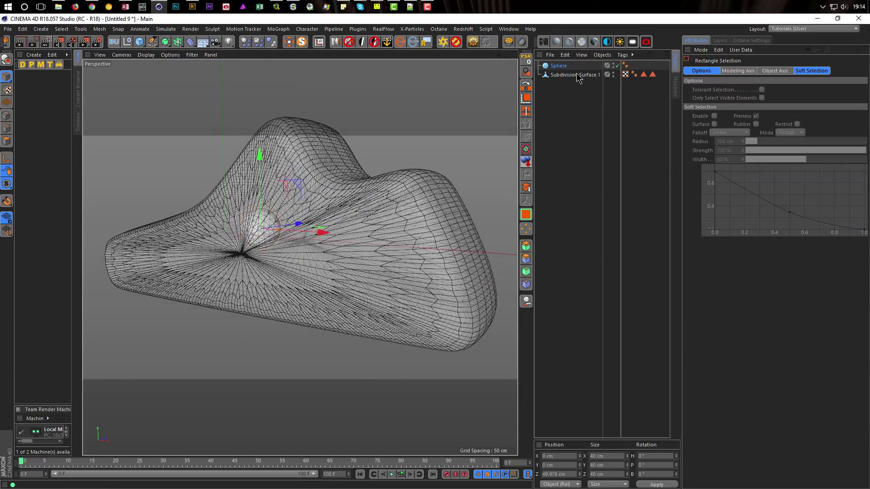
pyautogui.click(564, 69)
pyautogui.moveTo(567, 69); pyautogui.dragTo(565, 116)
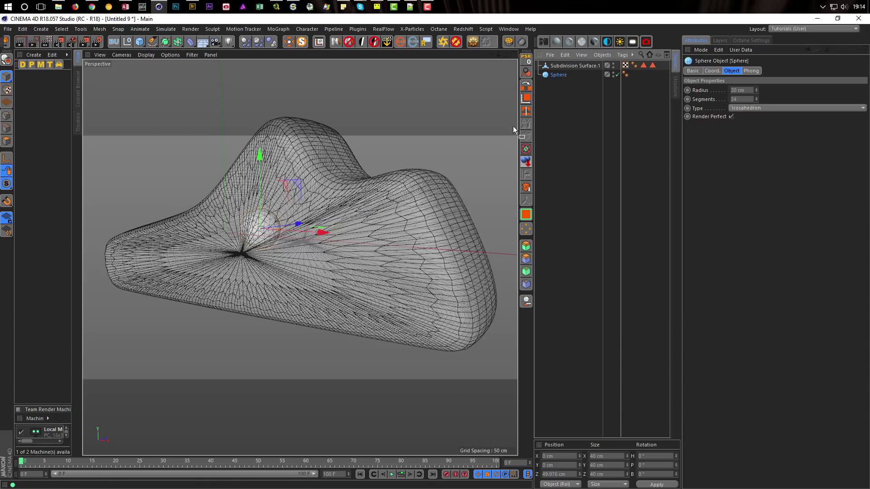
pyautogui.click(275, 30)
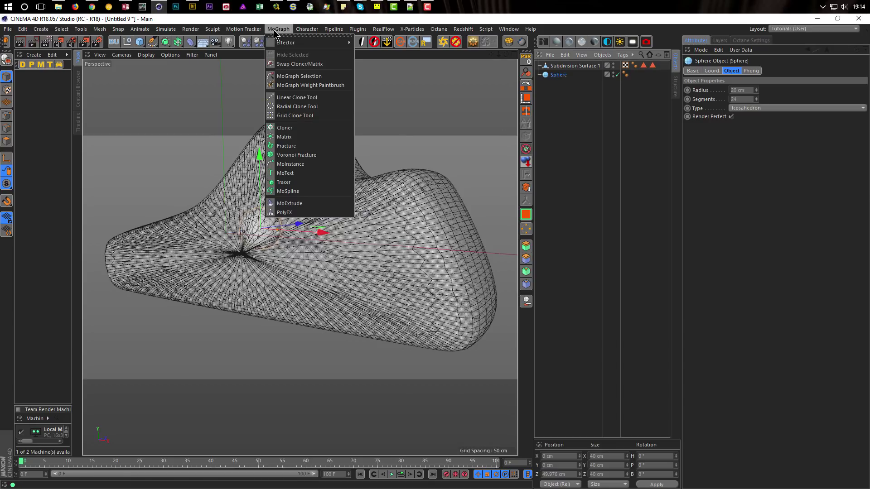
pyautogui.click(285, 128)
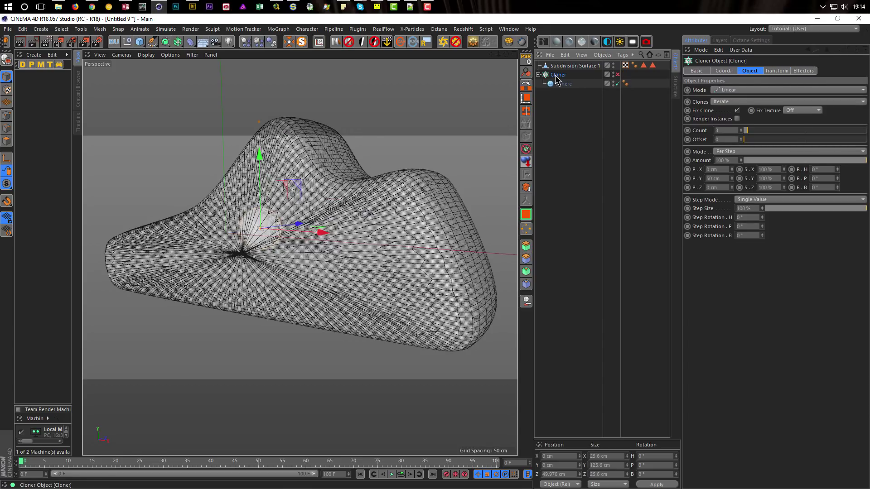
pyautogui.click(617, 75)
pyautogui.keyDown('alt'); pyautogui.moveTo(480, 201); pyautogui.dragTo(505, 211); pyautogui.keyUp('alt')
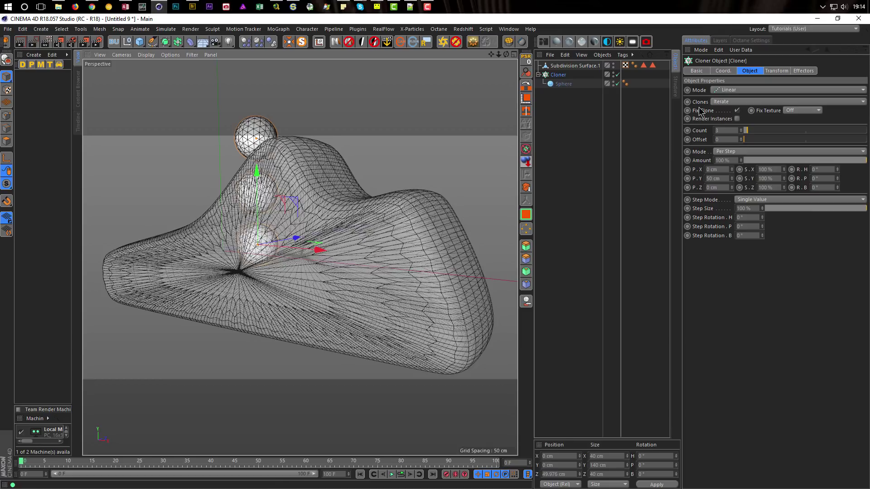
# Set the Cloner to Grid Array mode with Count Y and Count Z of 2.
pyautogui.click(729, 90)
pyautogui.click(729, 127)
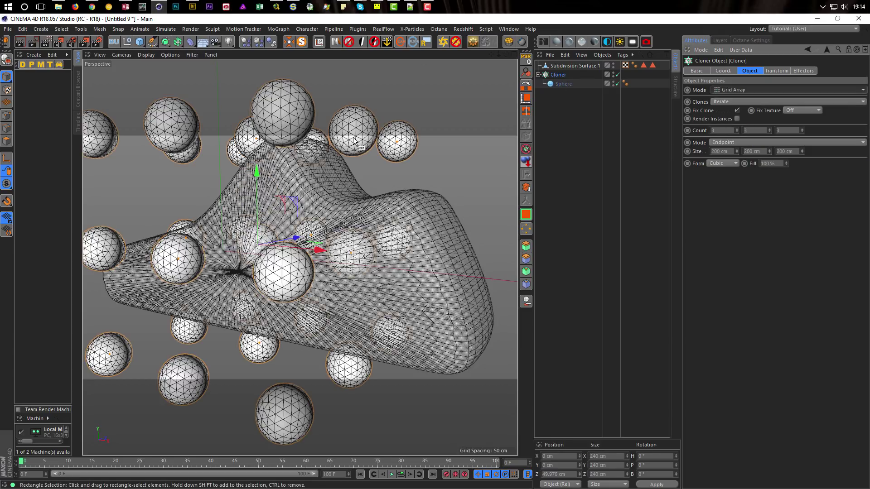
pyautogui.scroll(-3, 344, 258)
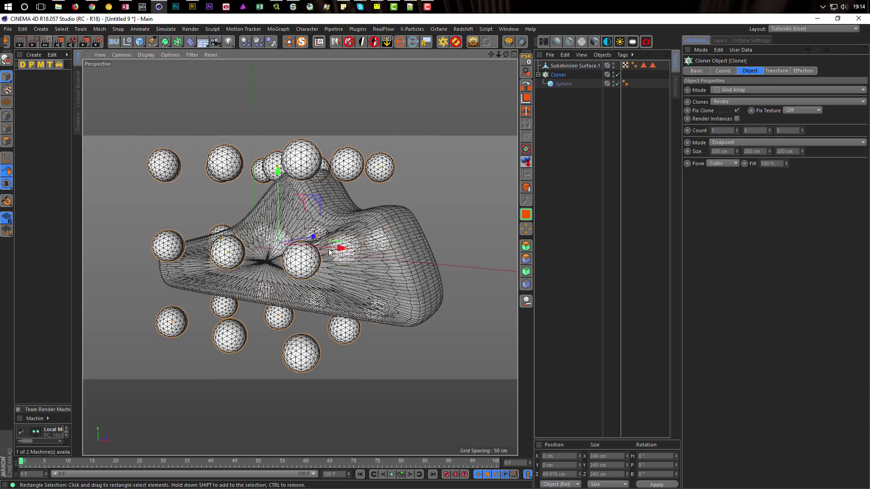
pyautogui.keyDown('alt'); pyautogui.moveTo(344, 258); pyautogui.dragTo(501, 247); pyautogui.keyUp('alt')
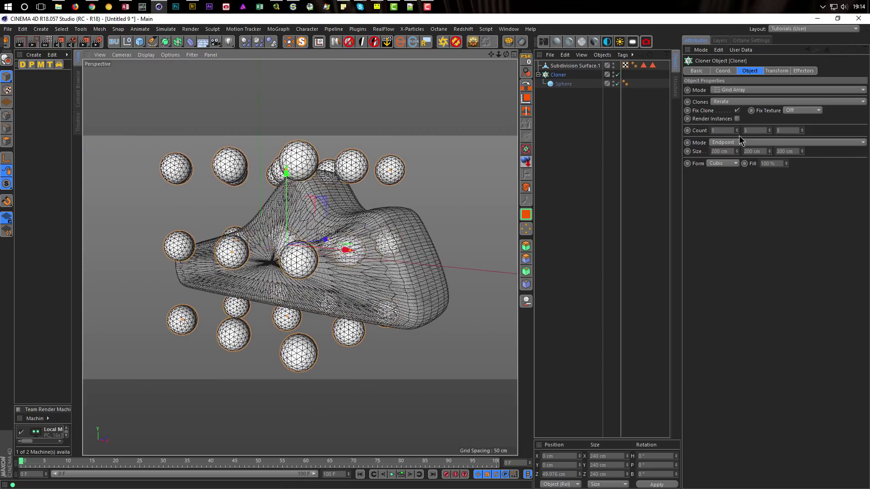
pyautogui.click(753, 130)
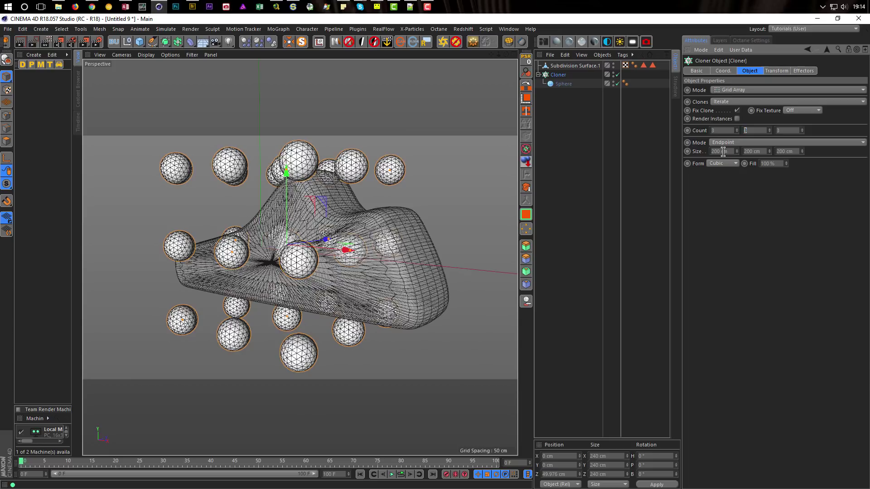
pyautogui.write('2')
pyautogui.press('Tab')
pyautogui.write('2')
pyautogui.press('Return')
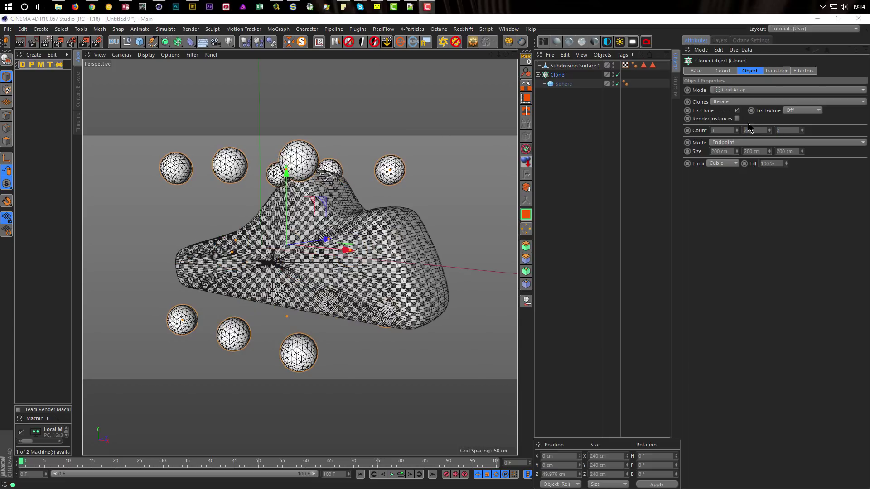
# Set the grid's Size Z to 30 cm to pull the rows together front to back.
pyautogui.middleClick(398, 240)
pyautogui.middleClick(405, 204)
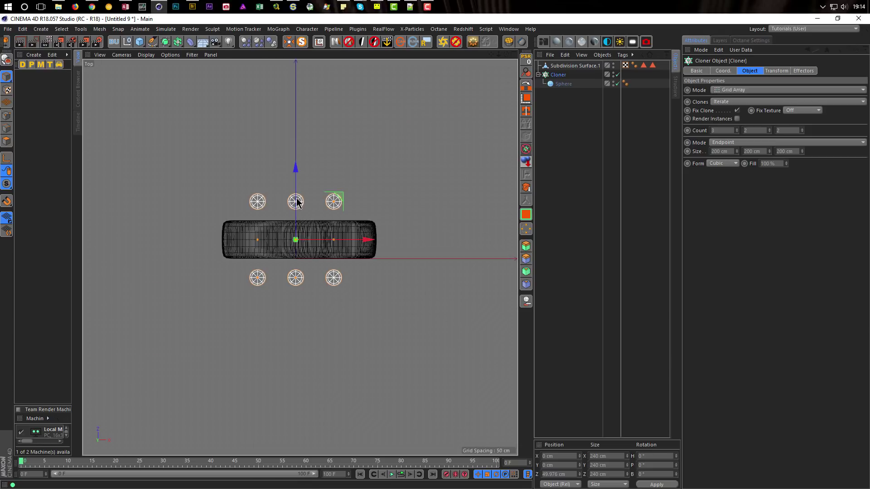
pyautogui.moveTo(297, 205); pyautogui.dragTo(297, 237)
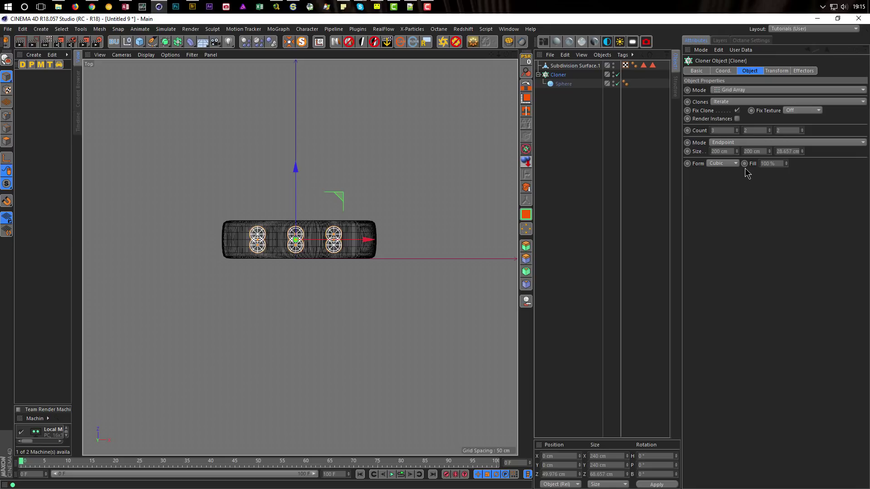
pyautogui.doubleClick(790, 151)
pyautogui.write('30')
pyautogui.press('Return')
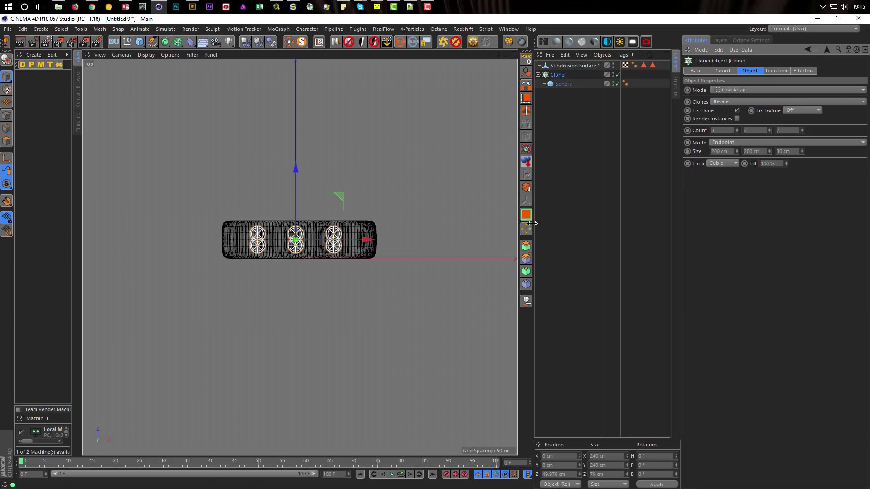
# Set the Cloner's Size Y to 25 cm in the Front view.
pyautogui.middleClick(401, 272)
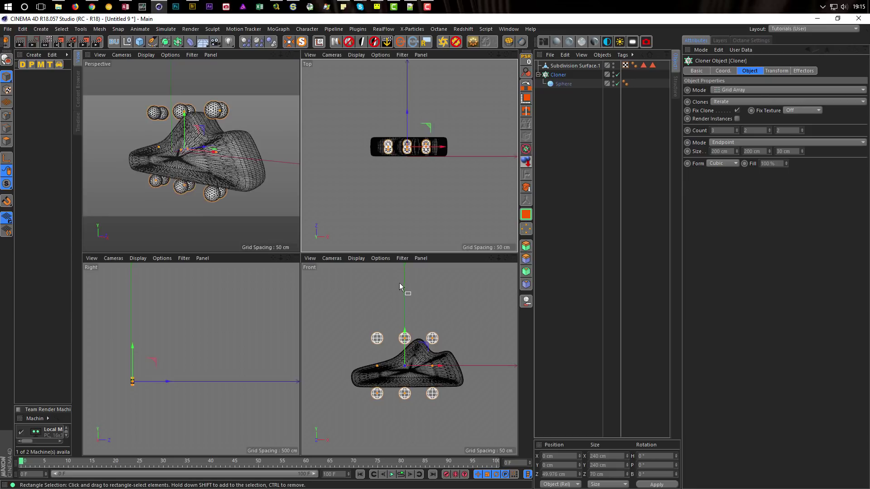
pyautogui.middleClick(392, 297)
pyautogui.moveTo(292, 217); pyautogui.dragTo(288, 262)
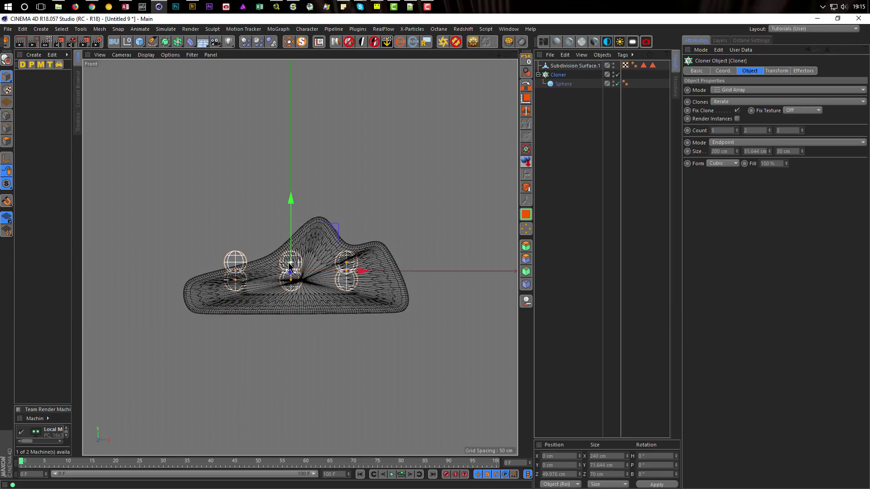
pyautogui.click(758, 151)
pyautogui.write('25')
pyautogui.press('Return')
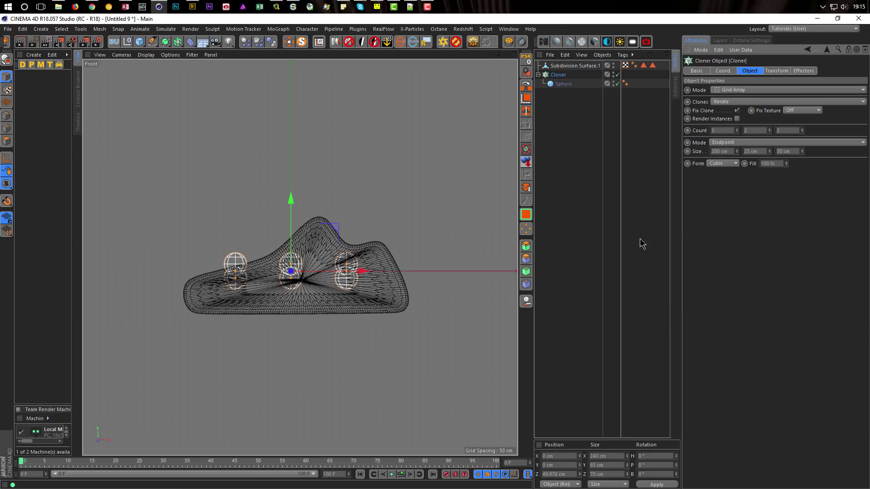
# Move the clones lower and to the right inside the shoe, then inspect in Perspective.
pyautogui.moveTo(291, 198); pyautogui.dragTo(291, 217)
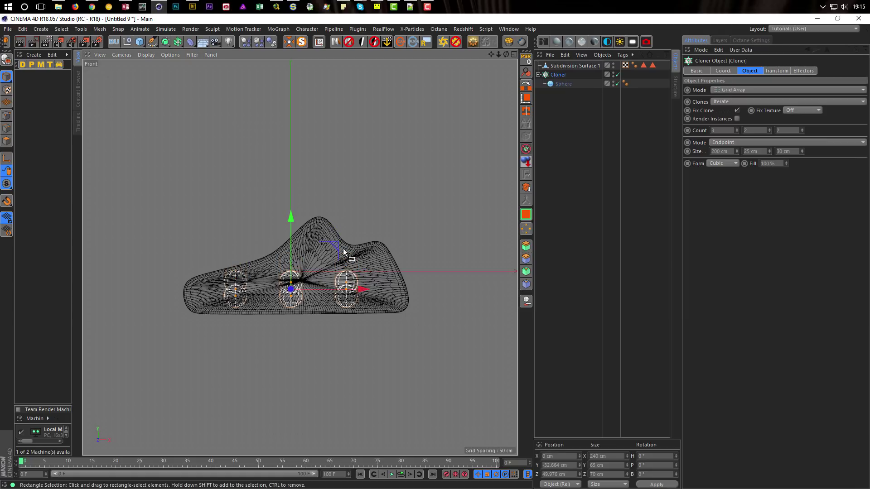
pyautogui.moveTo(343, 251); pyautogui.dragTo(352, 248)
pyautogui.middleClick(348, 268)
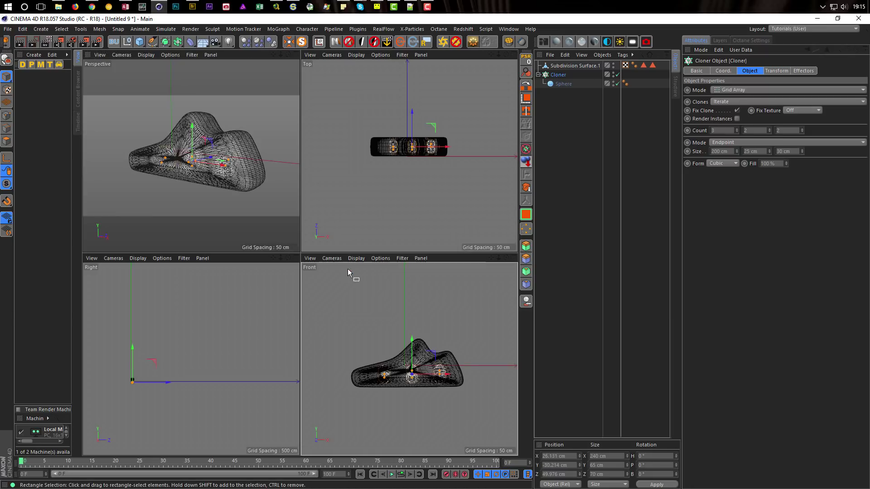
pyautogui.middleClick(204, 188)
pyautogui.scroll(6, 423, 259)
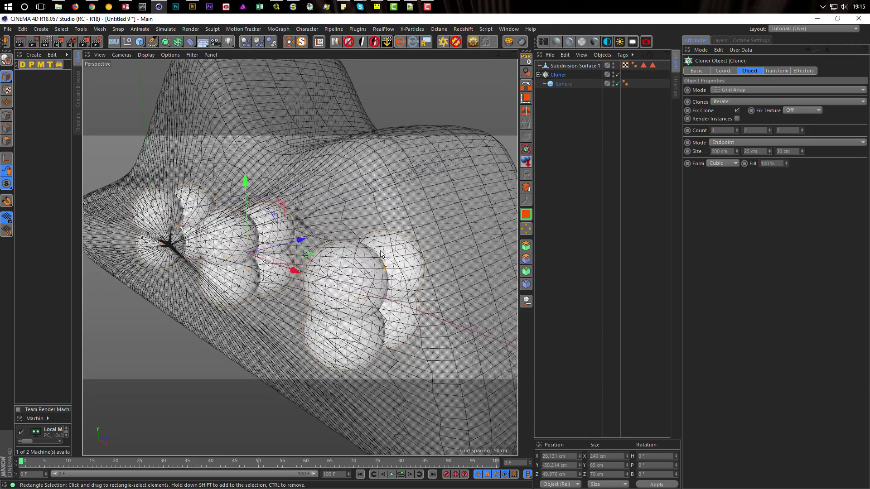
pyautogui.scroll(-5, 263, 247)
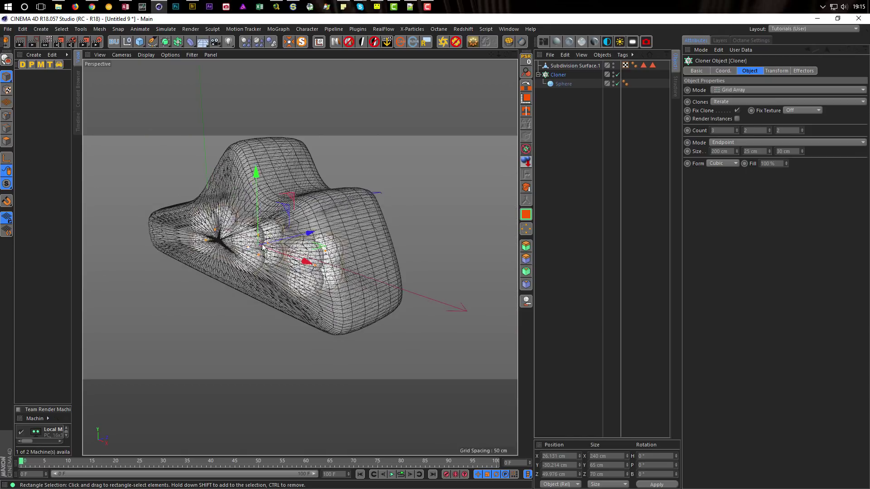
pyautogui.keyDown('alt'); pyautogui.moveTo(262, 247); pyautogui.dragTo(292, 259); pyautogui.keyUp('alt')
pyautogui.scroll(4, 292, 259)
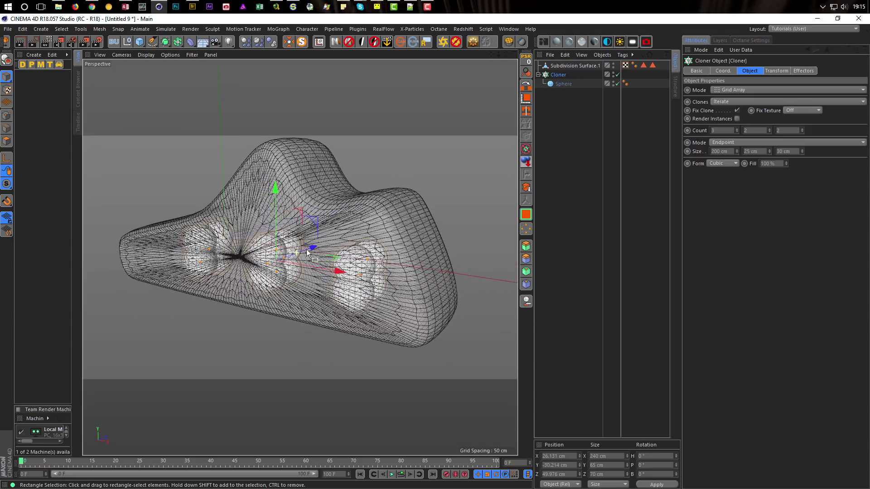
pyautogui.scroll(-1, 307, 253)
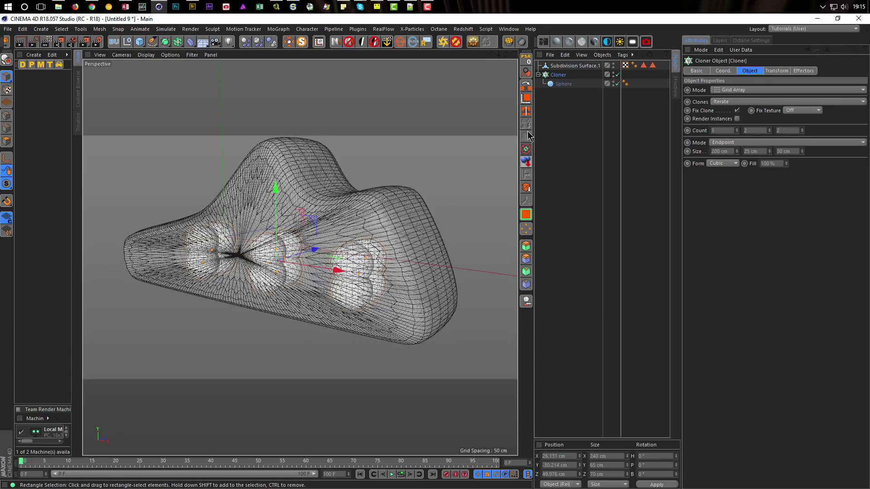
# Rename Subdivision Surface.1 to 'Shoe'.
pyautogui.click(563, 67)
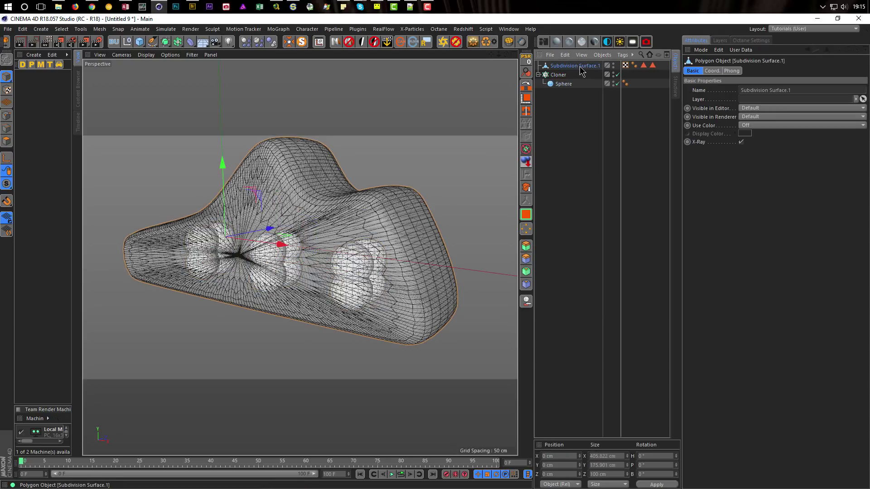
pyautogui.doubleClick(579, 66)
pyautogui.write('Shoe')
pyautogui.press('Return')
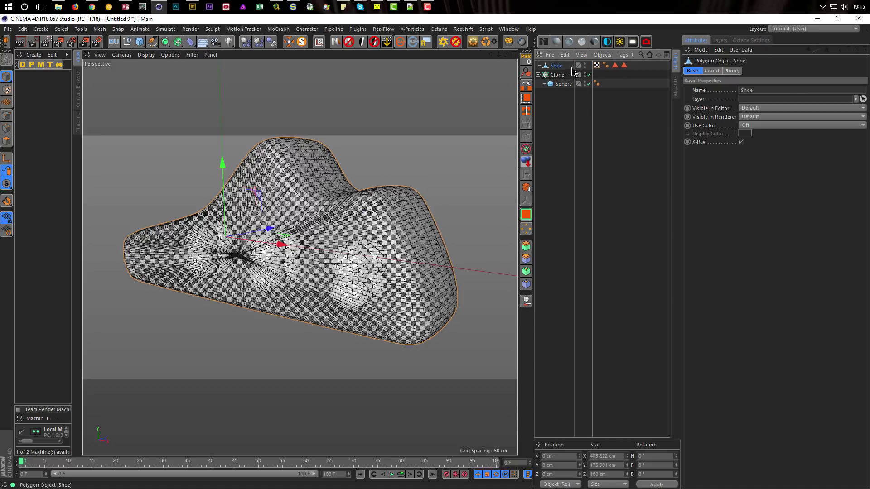
# Give Shoe a Collider Body tag with Static Mesh collision shape.
pyautogui.rightClick(553, 67)
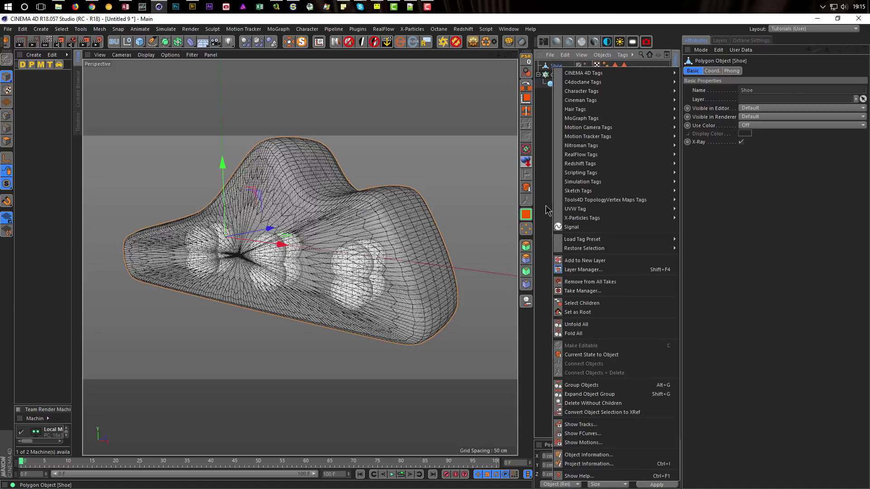
pyautogui.moveTo(602, 181)
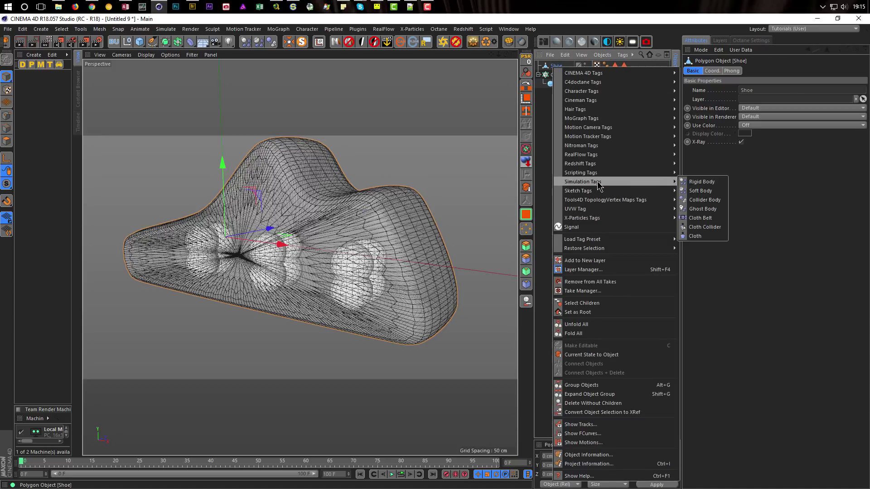
pyautogui.click(701, 200)
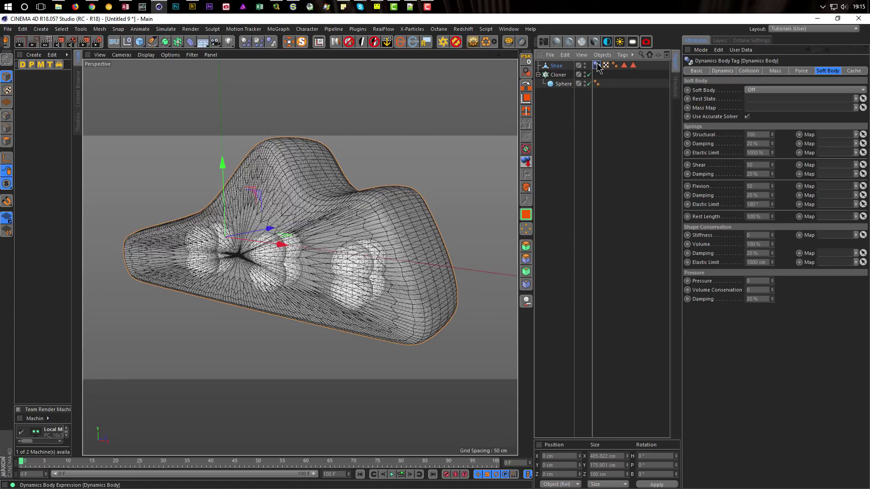
pyautogui.click(749, 71)
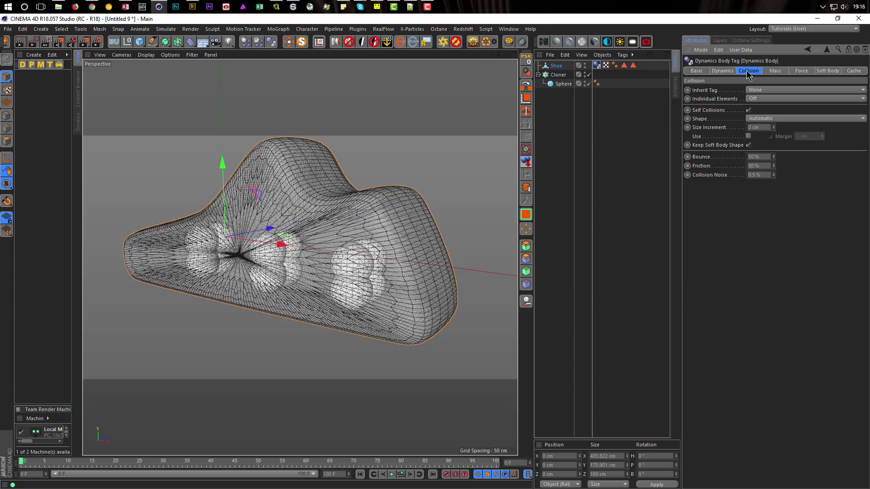
pyautogui.click(760, 119)
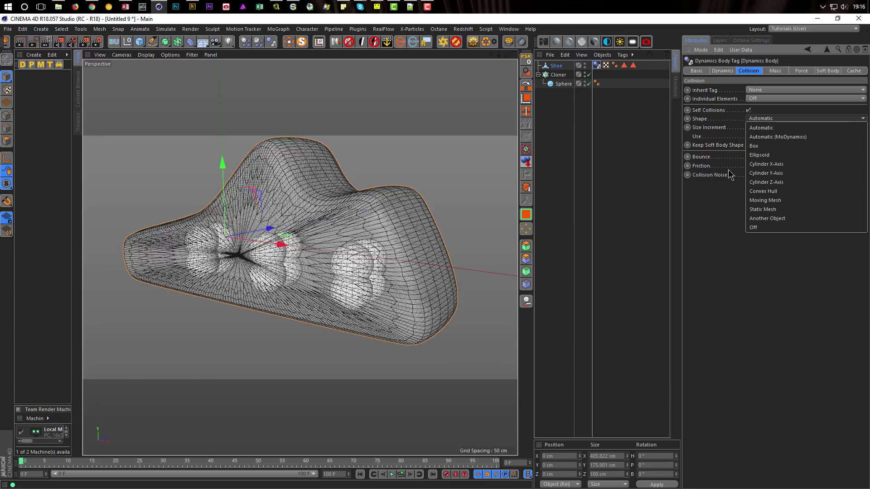
pyautogui.click(758, 211)
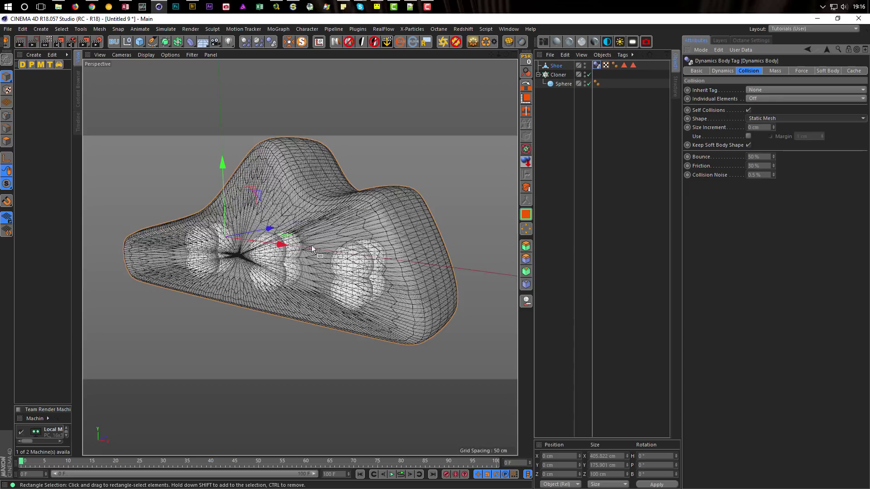
pyautogui.moveTo(348, 258)
pyautogui.keyDown('alt'); pyautogui.mouseDown()
pyautogui.moveTo(327, 266)
pyautogui.moveTo(360, 282)
pyautogui.moveTo(358, 262)
pyautogui.mouseUp(); pyautogui.keyUp('alt')
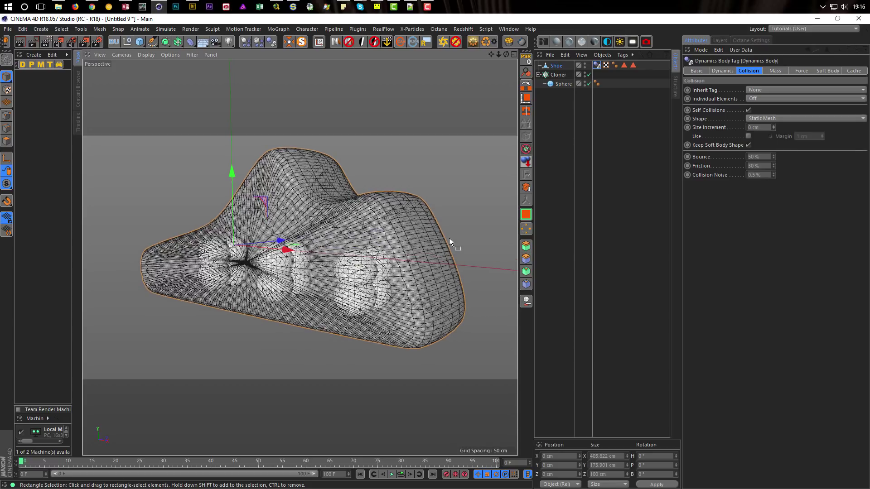
# Add a Rigid Body tag to the Cloner, applied to children with Top Level individual elements.
pyautogui.click(559, 76)
pyautogui.rightClick(560, 80)
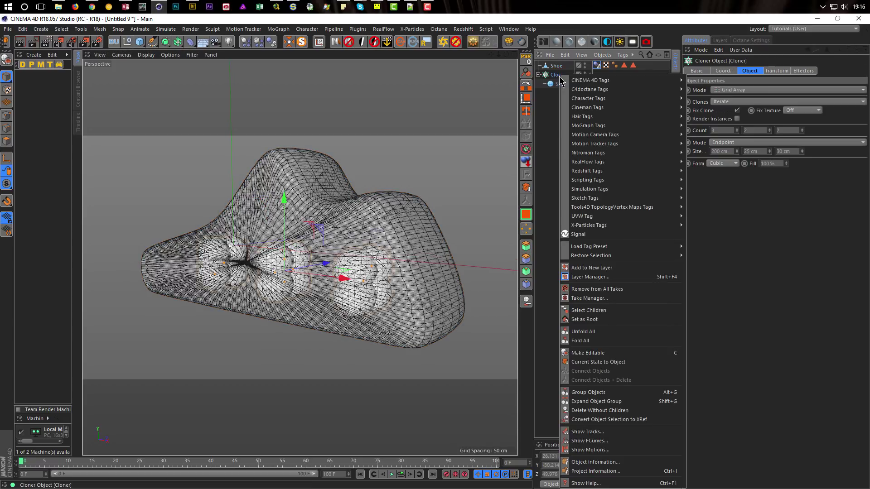
pyautogui.moveTo(620, 184)
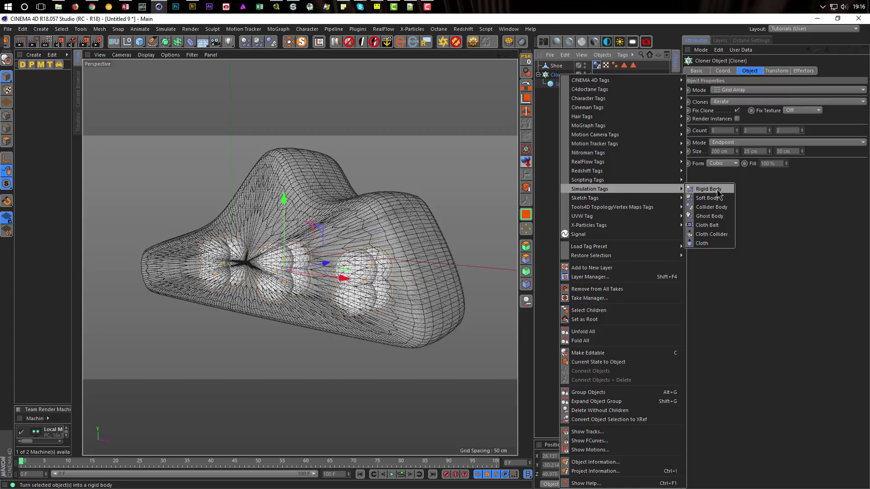
pyautogui.click(690, 192)
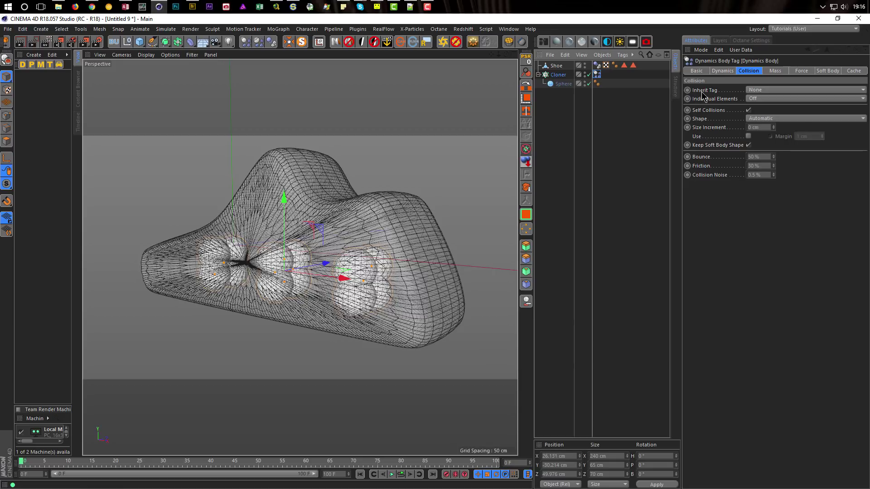
pyautogui.click(767, 91)
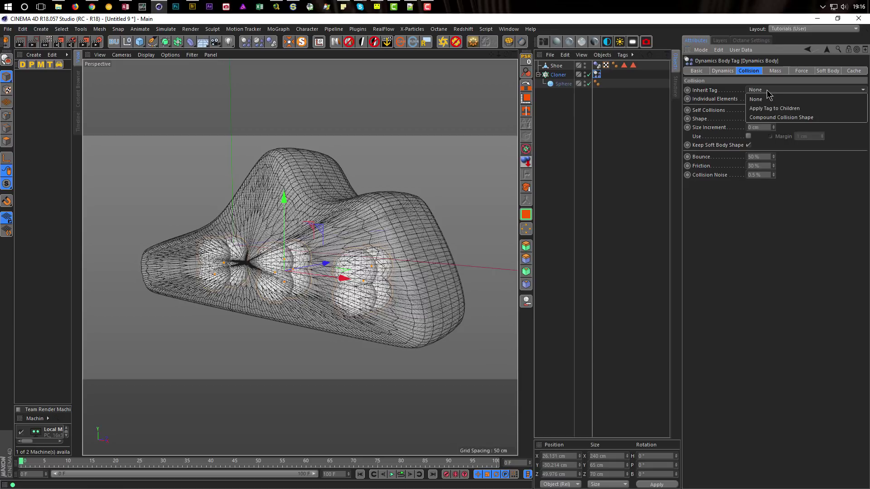
pyautogui.click(770, 108)
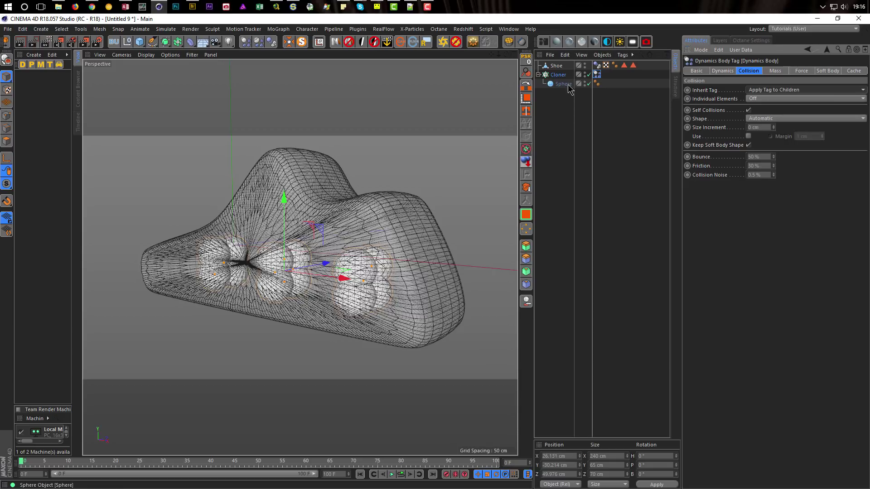
pyautogui.click(757, 100)
pyautogui.click(760, 117)
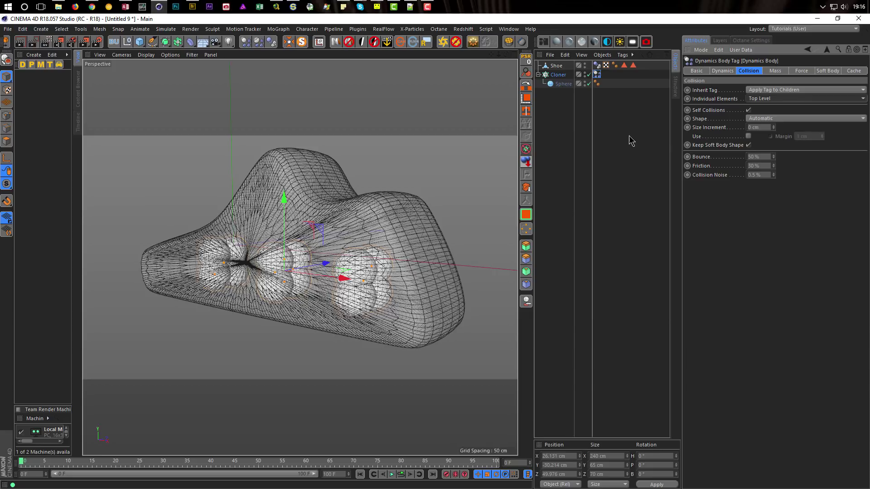
# Play the simulation from the start to drop the spheres into the shoe.
pyautogui.keyDown('alt'); pyautogui.moveTo(375, 235); pyautogui.dragTo(348, 241); pyautogui.keyUp('alt')
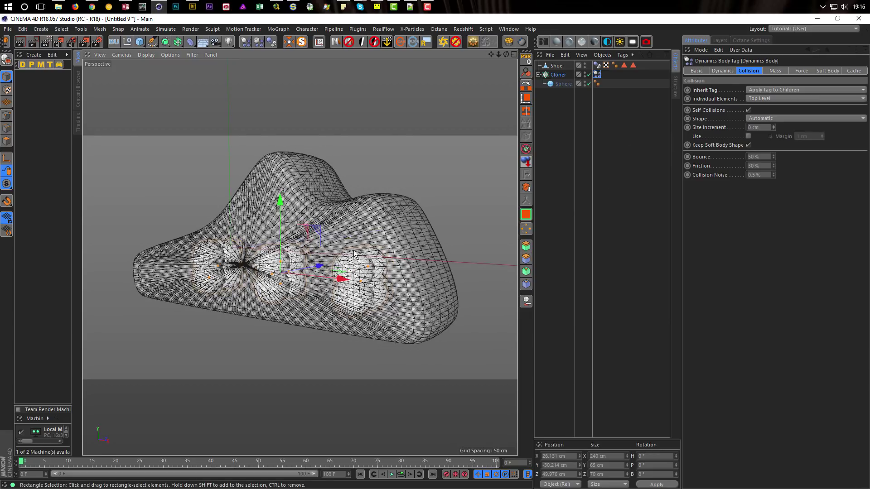
pyautogui.click(403, 474)
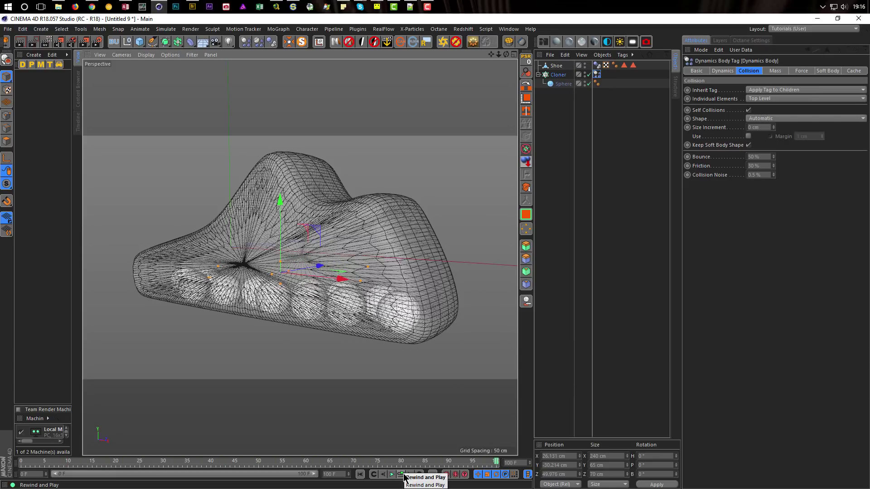
pyautogui.moveTo(380, 301)
pyautogui.keyDown('alt'); pyautogui.mouseDown()
pyautogui.moveTo(401, 266)
pyautogui.moveTo(377, 287)
pyautogui.mouseUp(); pyautogui.keyUp('alt')
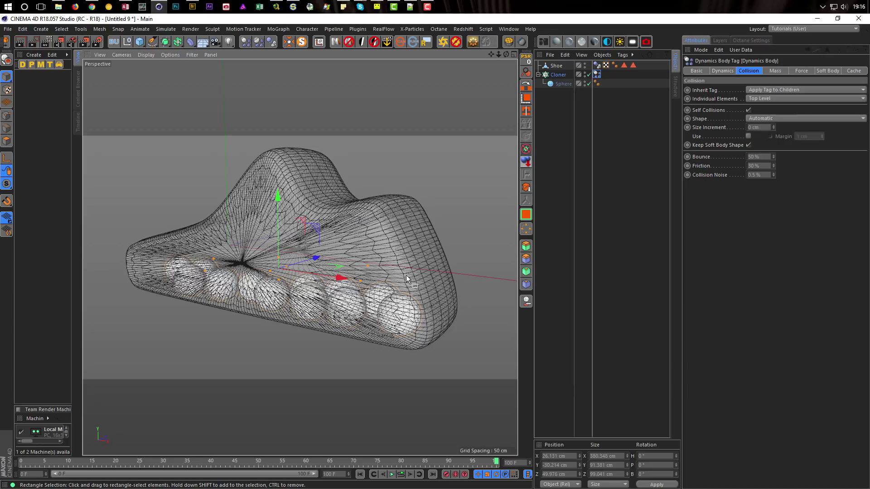
# Set the project's Dynamics gravity to 0 cm with Ctrl+D.
pyautogui.hotkey('ctrl', 'd')
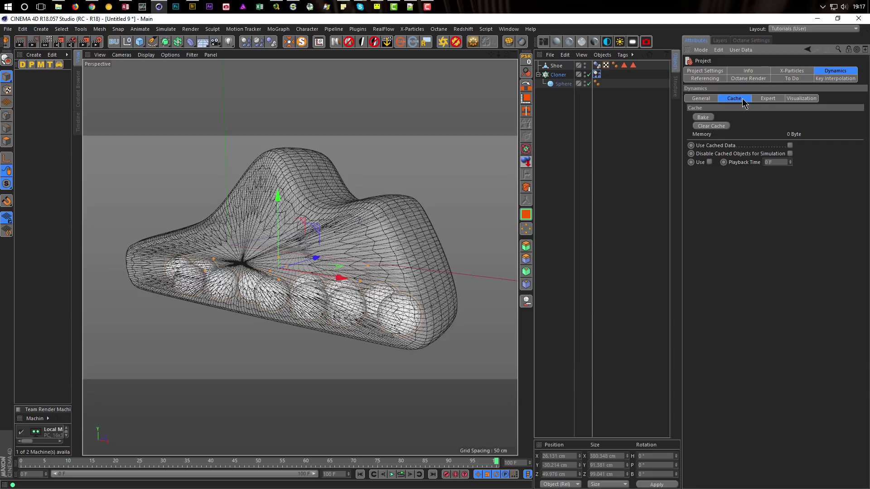
pyautogui.click(701, 99)
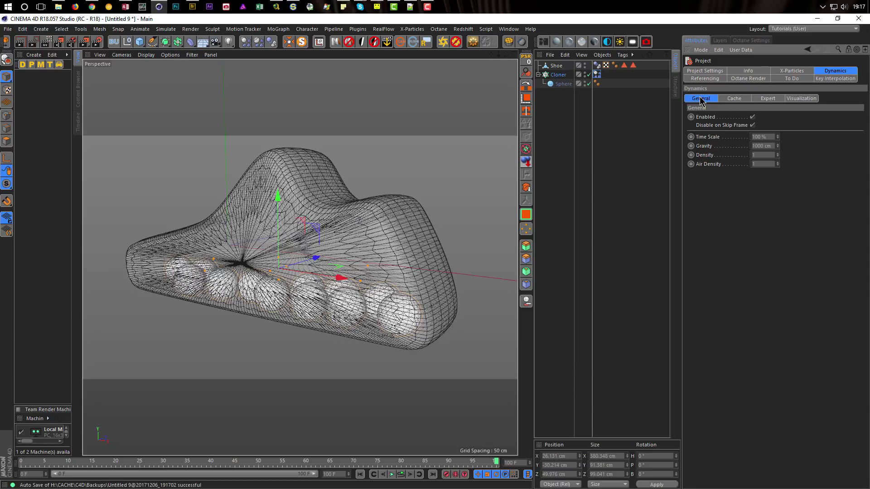
pyautogui.click(756, 146)
pyautogui.write('0')
# Rewind to frame 0 and replay the gravity-free simulation.
pyautogui.click(361, 474)
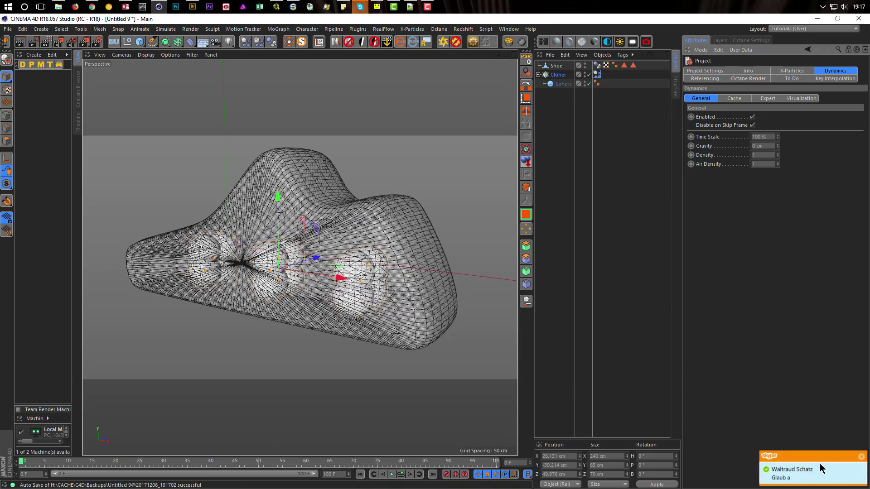
pyautogui.click(861, 456)
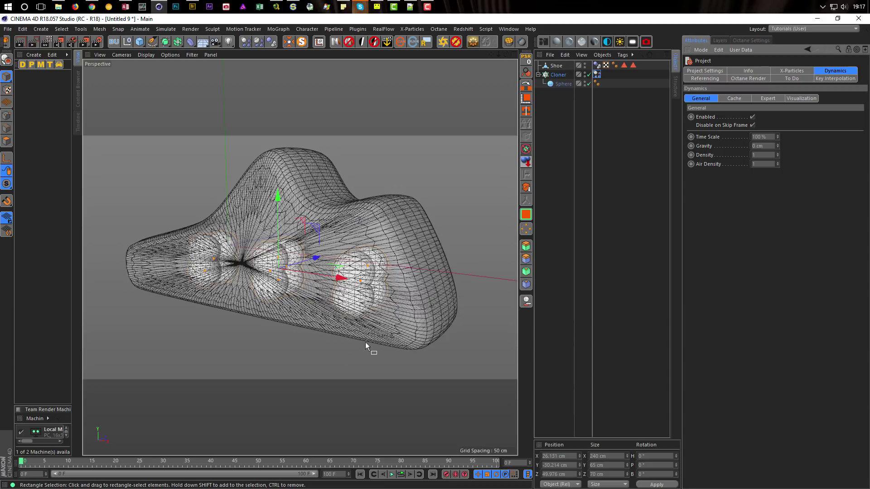
pyautogui.click(403, 474)
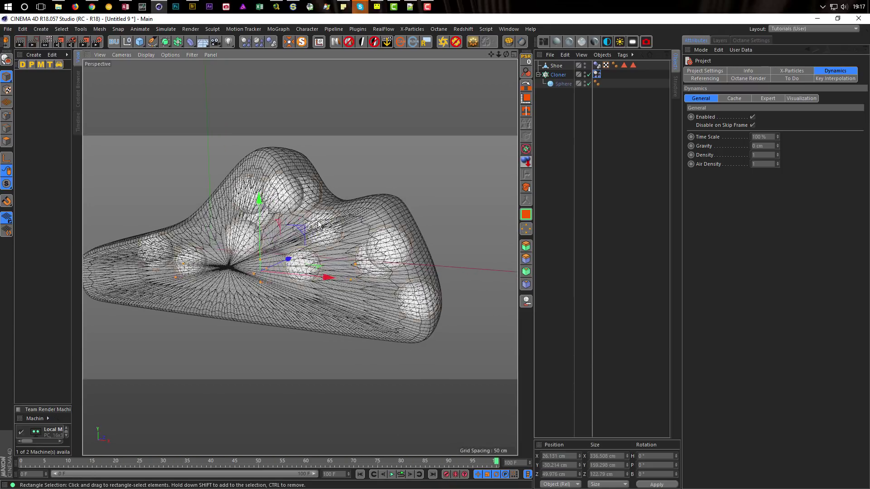
pyautogui.keyDown('alt'); pyautogui.moveTo(337, 227); pyautogui.dragTo(391, 232, button='middle'); pyautogui.keyUp('alt')
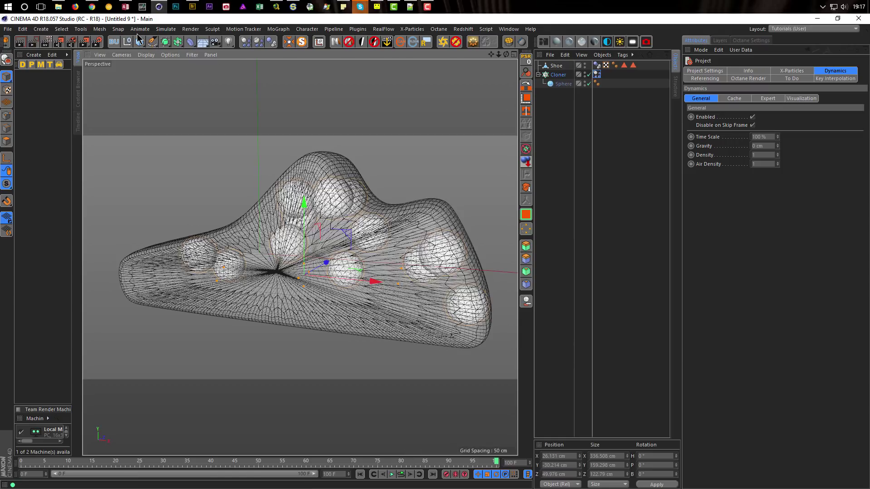
# Add a Turbulence force and set its Strength to 40 cm.
pyautogui.click(169, 30)
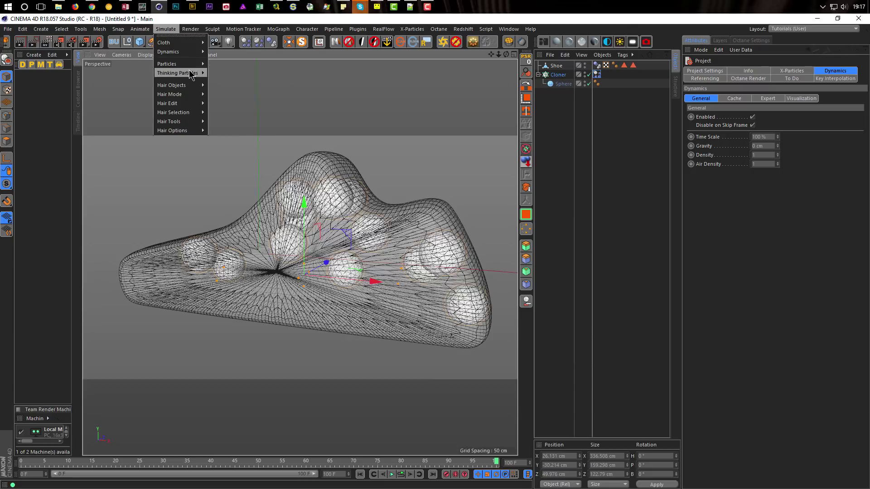
pyautogui.moveTo(194, 64)
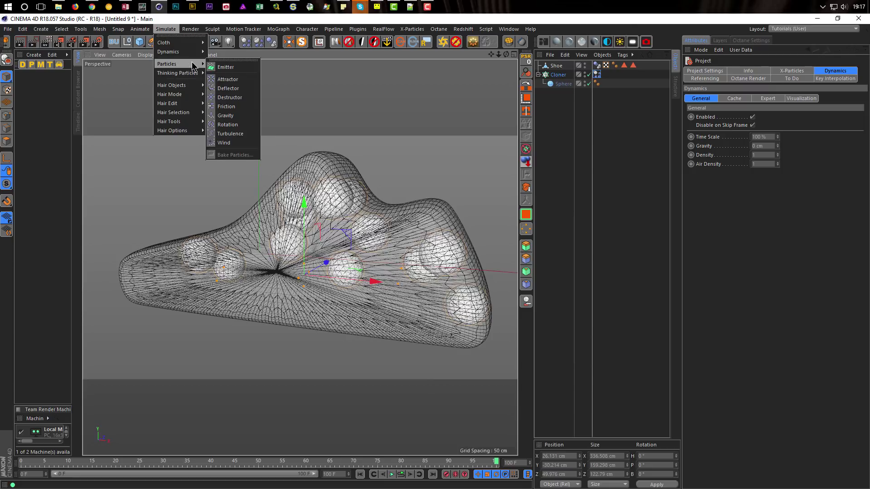
pyautogui.click(230, 134)
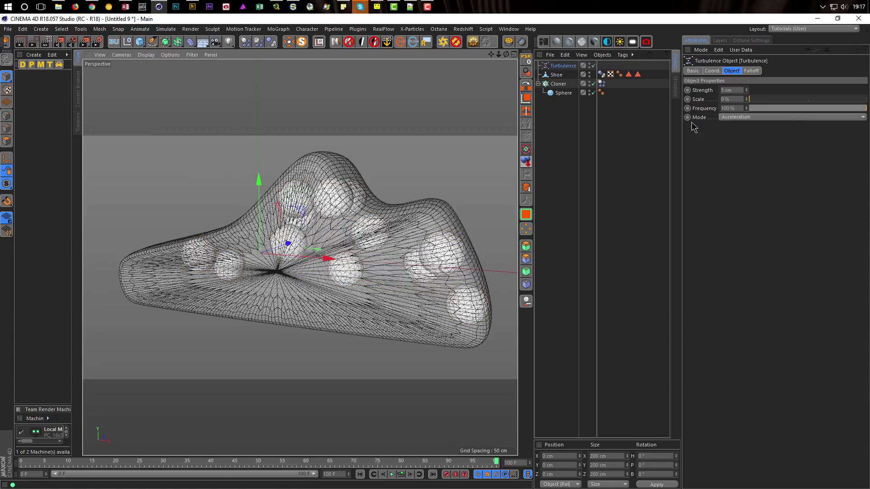
pyautogui.click(740, 90)
pyautogui.write('40')
pyautogui.press('Return')
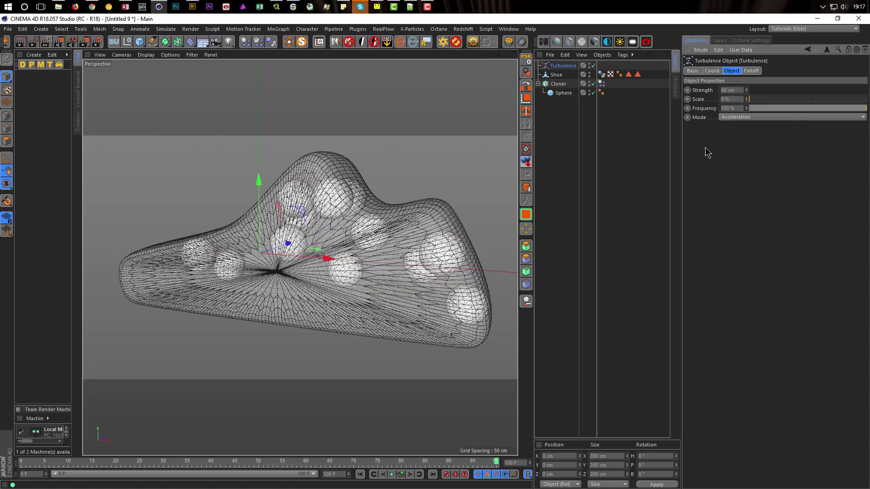
# Replay the simulation twice to watch the spheres jostle inside the shoe.
pyautogui.click(400, 476)
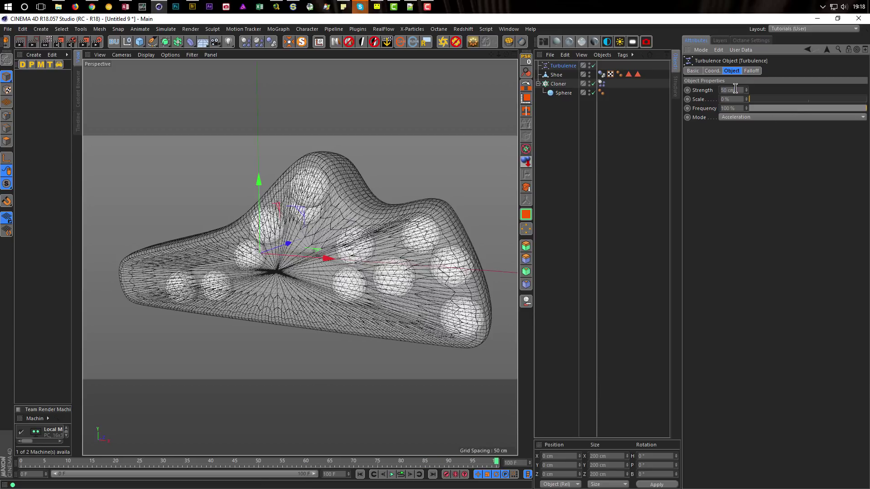
pyautogui.click(402, 475)
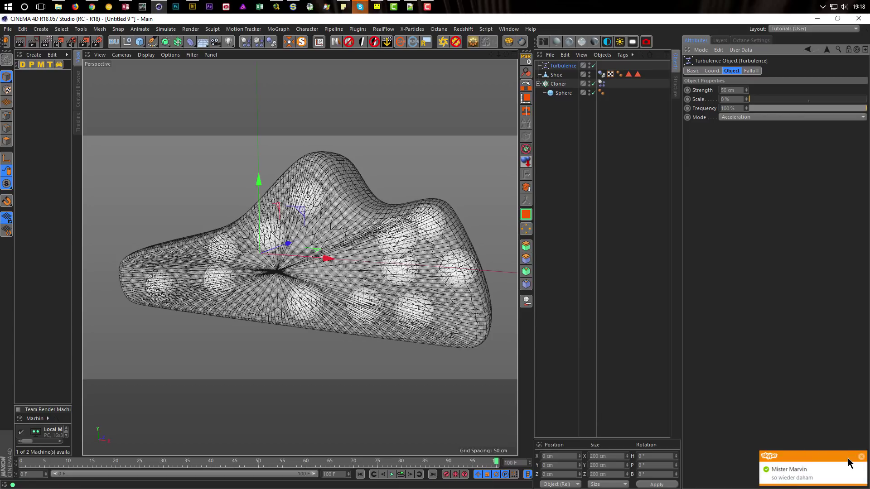
pyautogui.click(861, 457)
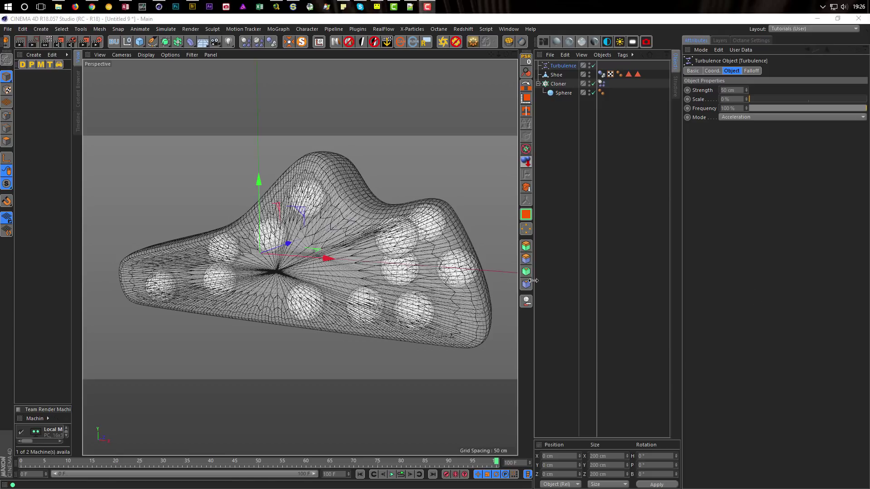
pyautogui.keyDown('alt'); pyautogui.moveTo(390, 250); pyautogui.dragTo(317, 267); pyautogui.keyUp('alt')
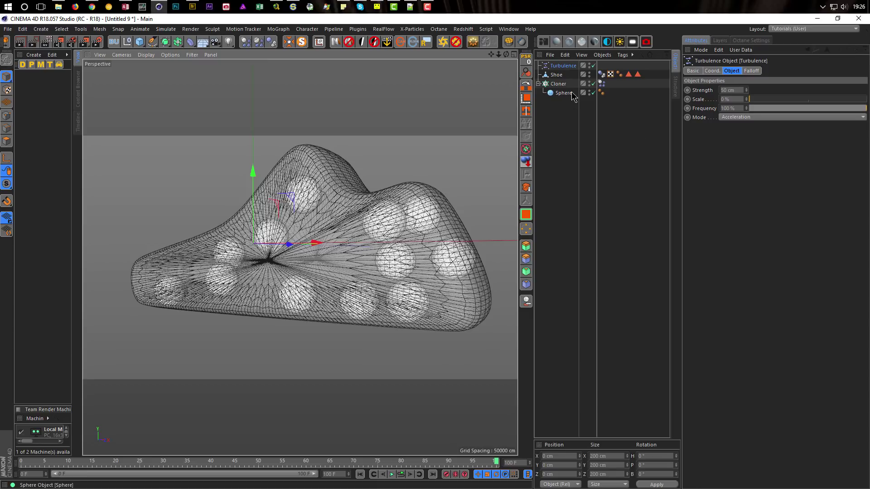
# Bake the Cloner's Dynamics Body simulation from its Cache tab.
pyautogui.click(601, 84)
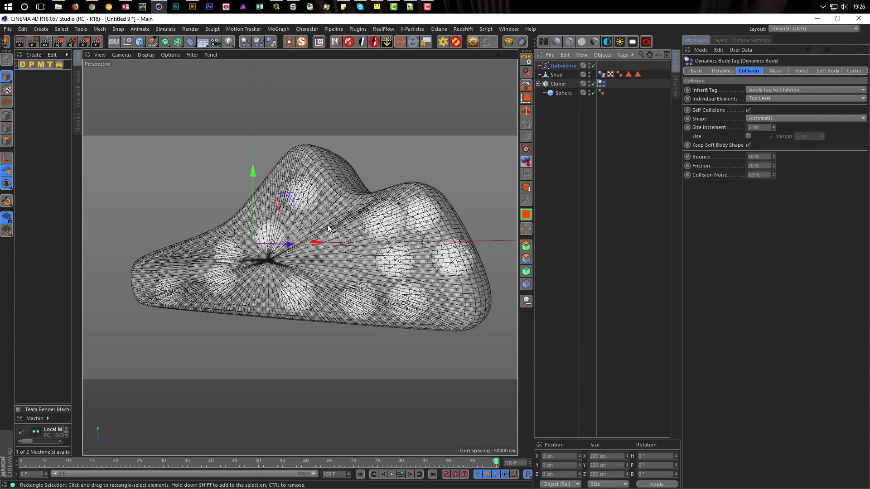
pyautogui.keyDown('alt'); pyautogui.moveTo(333, 237); pyautogui.dragTo(308, 243); pyautogui.keyUp('alt')
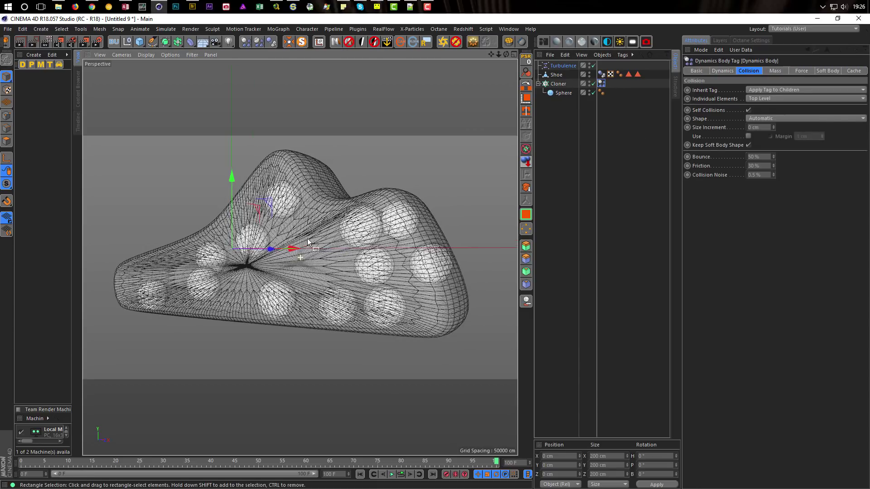
pyautogui.click(853, 71)
pyautogui.keyDown('alt'); pyautogui.moveTo(367, 240); pyautogui.dragTo(344, 244); pyautogui.keyUp('alt')
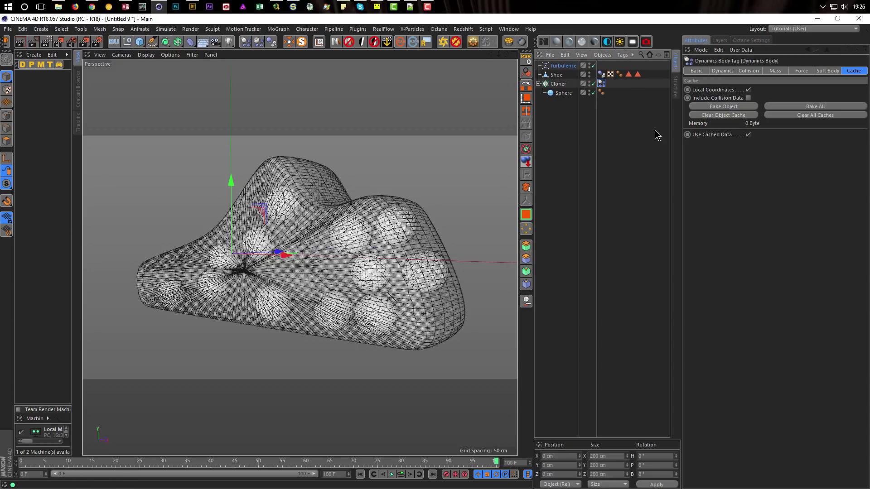
pyautogui.click(722, 106)
pyautogui.keyDown('alt'); pyautogui.moveTo(388, 291); pyautogui.dragTo(338, 356); pyautogui.keyUp('alt')
# Scrub the baked animation and orbit to review the settled spheres.
pyautogui.moveTo(20, 465); pyautogui.dragTo(381, 485)
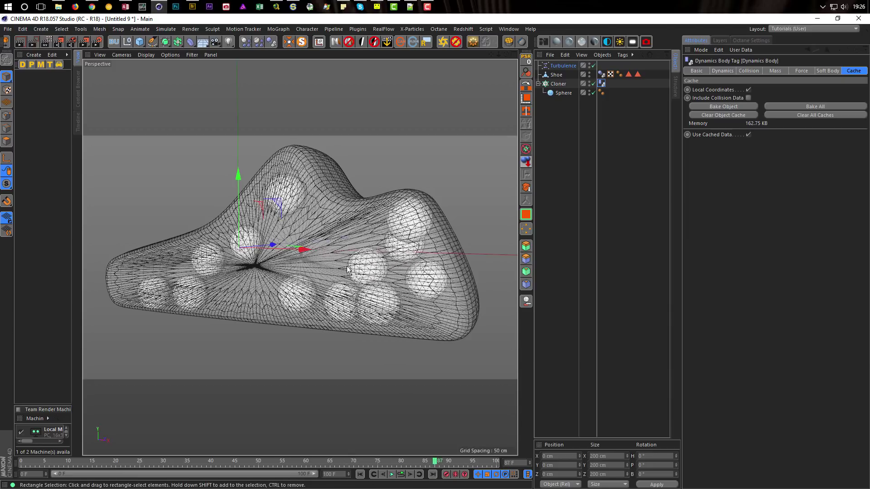
pyautogui.keyDown('alt'); pyautogui.moveTo(339, 250); pyautogui.dragTo(360, 319); pyautogui.keyUp('alt')
pyautogui.scroll(8, 244, 349)
pyautogui.scroll(-8, 245, 337)
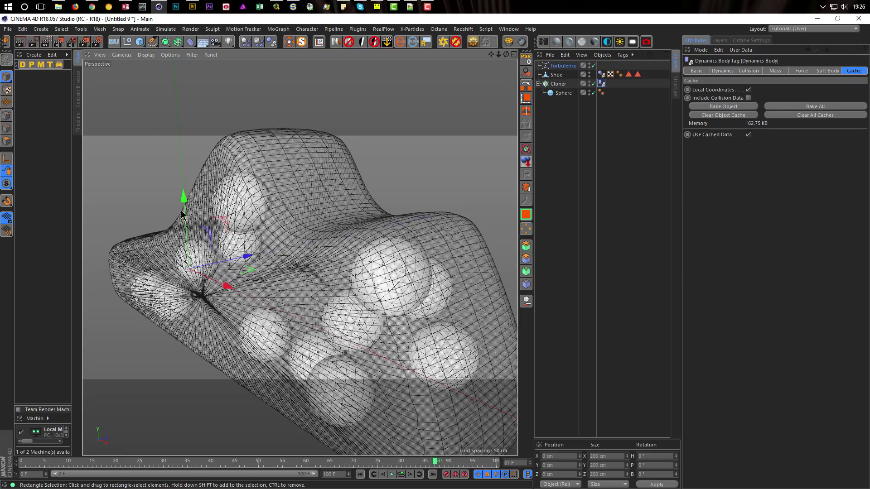
pyautogui.keyDown('alt'); pyautogui.moveTo(386, 289); pyautogui.dragTo(318, 256); pyautogui.keyUp('alt')
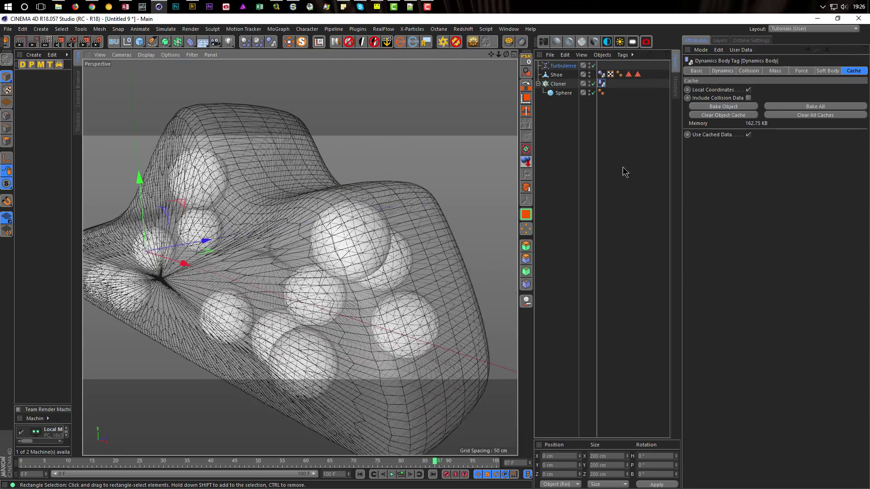
pyautogui.keyDown('alt'); pyautogui.moveTo(408, 272); pyautogui.dragTo(336, 270); pyautogui.keyUp('alt')
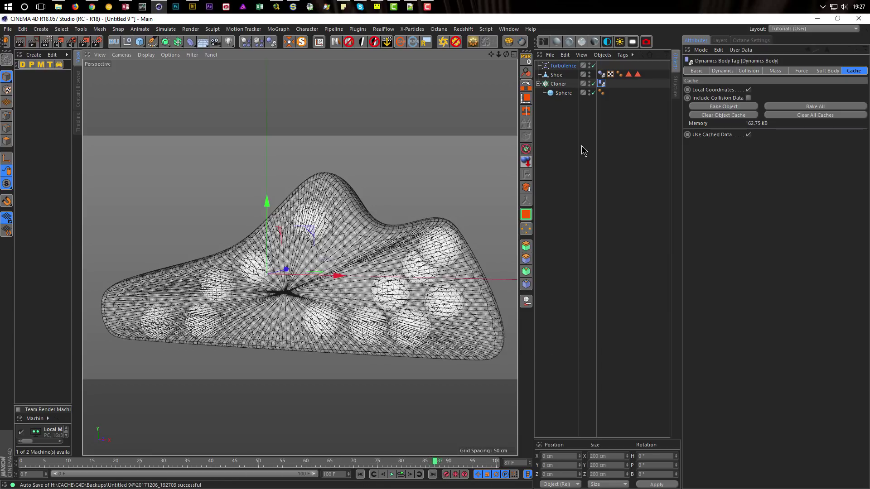
# Convert the Cloner with Current State to Object.
pyautogui.click(561, 84)
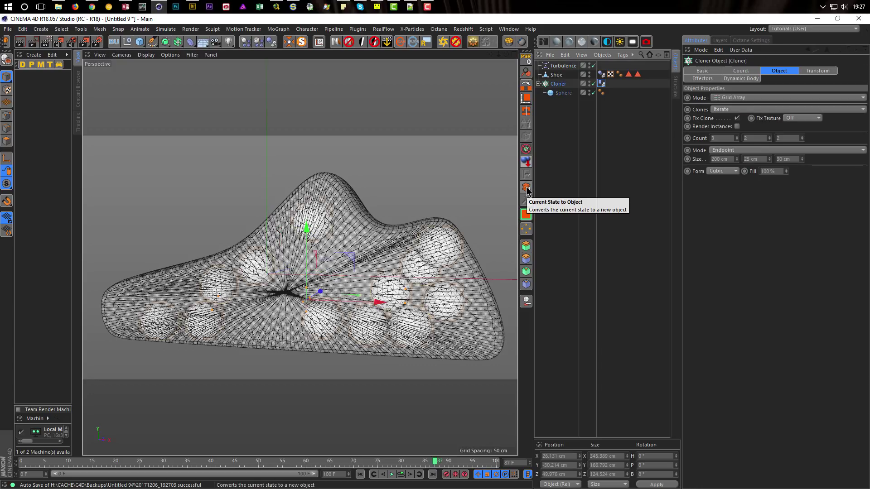
pyautogui.rightClick(560, 85)
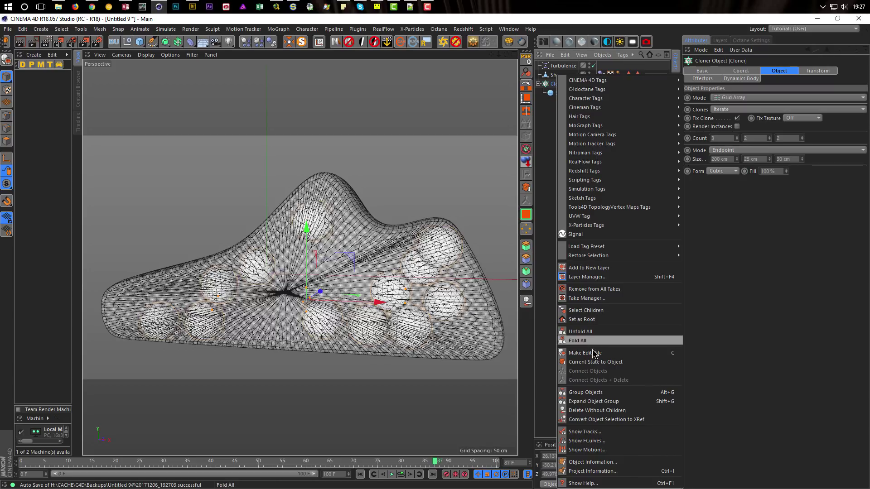
pyautogui.click(593, 363)
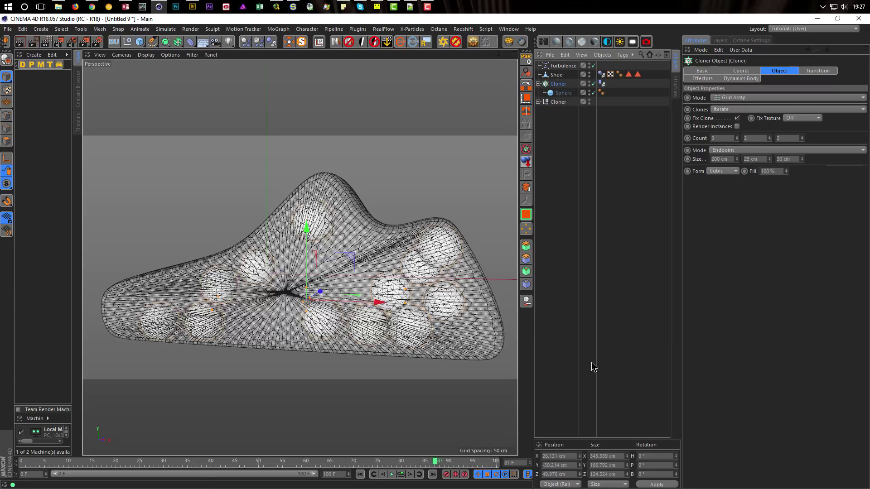
# Disable the original Cloner and expand the new one to list Sphere 0–Sphere 11.
pyautogui.click(593, 84)
pyautogui.click(602, 83)
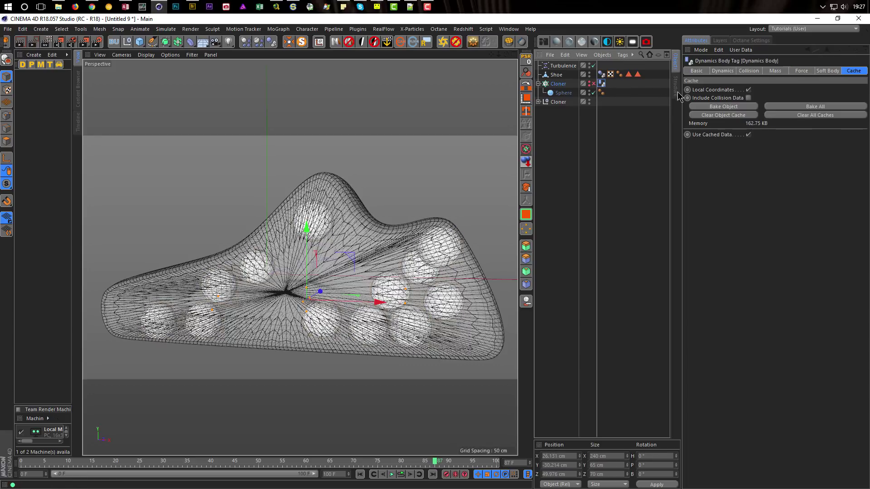
pyautogui.click(720, 71)
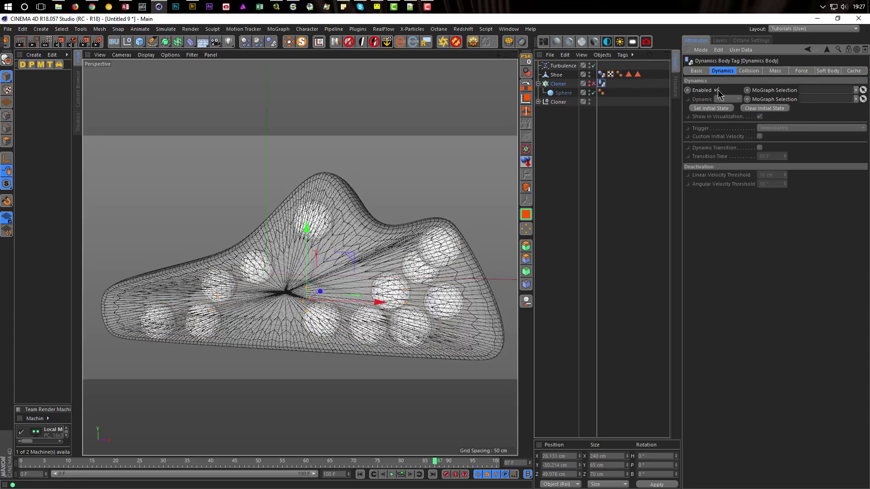
pyautogui.click(539, 102)
pyautogui.keyDown('alt'); pyautogui.moveTo(317, 253); pyautogui.dragTo(316, 334); pyautogui.keyUp('alt')
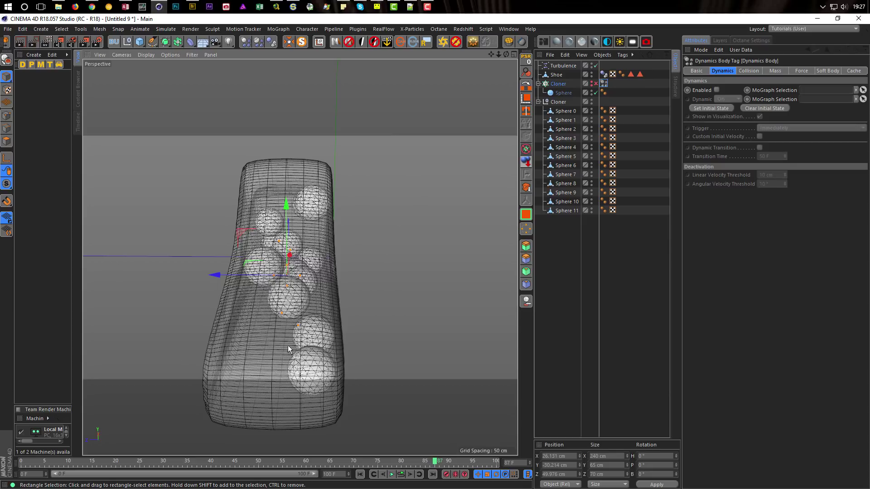
# Switch moves to world coordinates and nudge Sphere 6 slightly in the Top view.
pyautogui.click(565, 111)
pyautogui.press('Down')
pyautogui.press('Down')
pyautogui.press('Down')
pyautogui.press('Down')
pyautogui.press('Down')
pyautogui.press('Down')
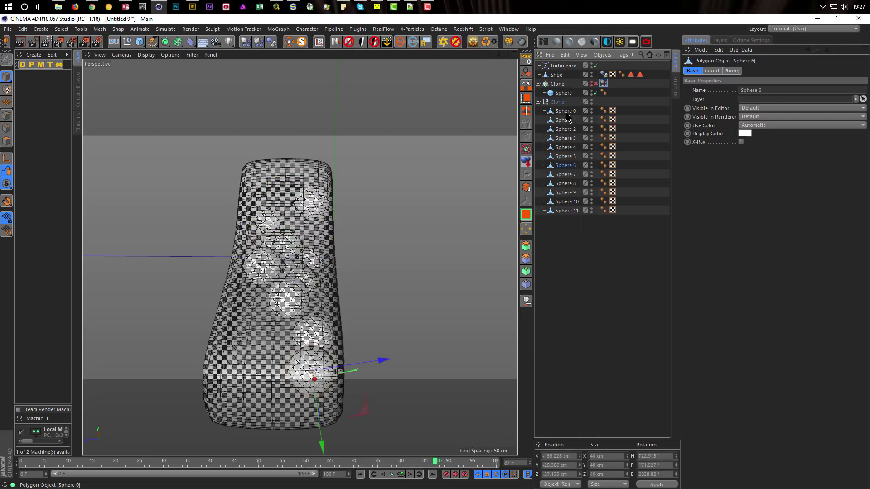
pyautogui.middleClick(273, 250)
pyautogui.middleClick(338, 194)
pyautogui.scroll(4, 250, 252)
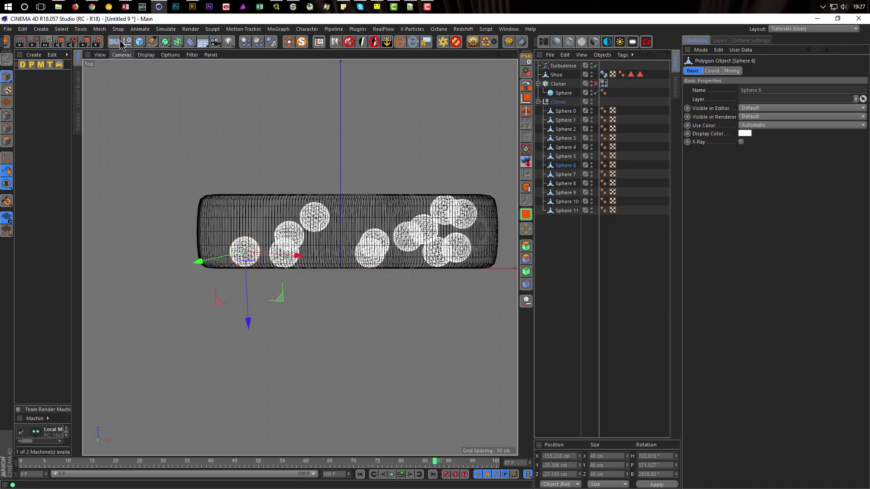
pyautogui.click(84, 41)
pyautogui.click(226, 87)
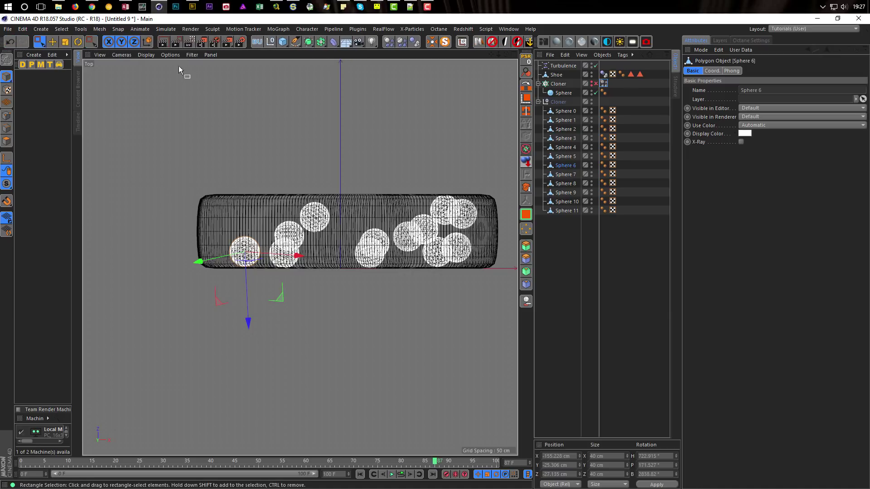
pyautogui.click(147, 42)
pyautogui.moveTo(288, 209); pyautogui.dragTo(276, 177)
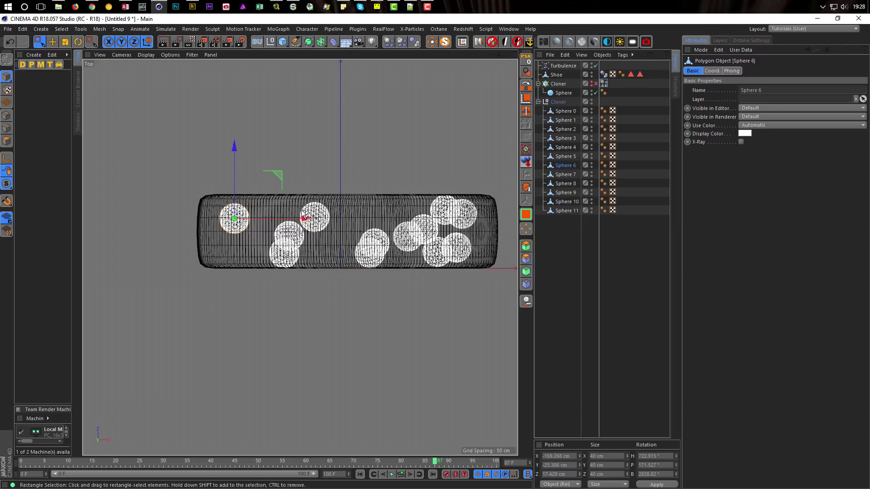
pyautogui.middleClick(306, 236)
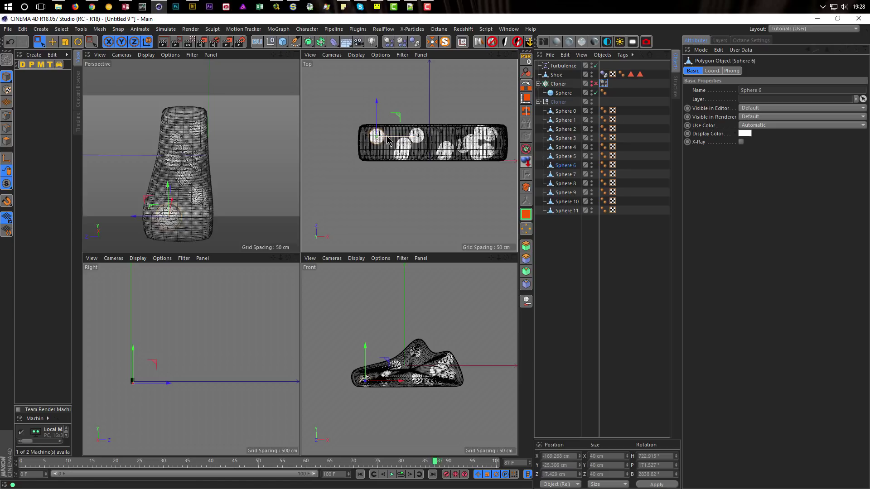
pyautogui.middleClick(398, 119)
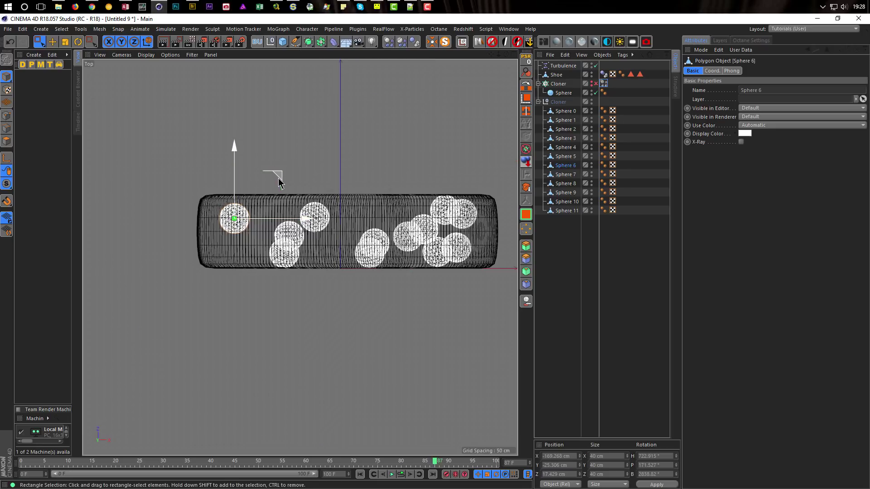
pyautogui.moveTo(280, 177); pyautogui.dragTo(281, 179)
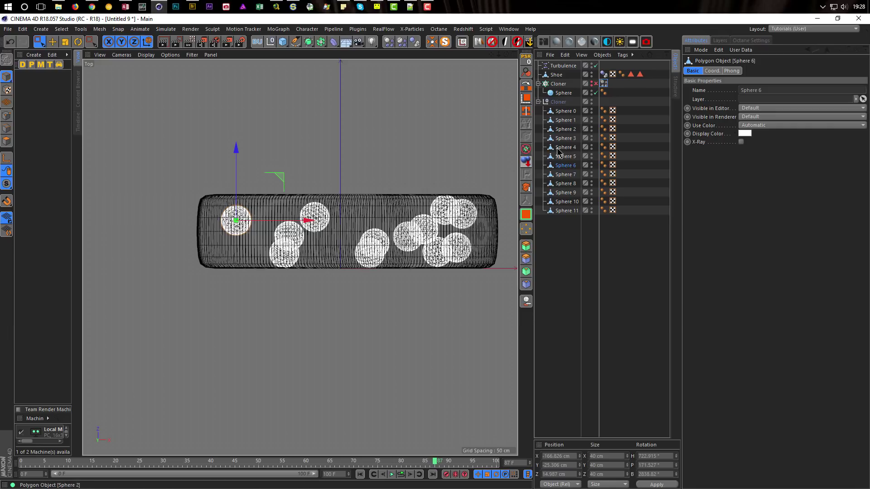
# Move Sphere 8 left, Sphere 10 up-left, and Sphere 0 slightly right.
pyautogui.press('Down')
pyautogui.press('Down')
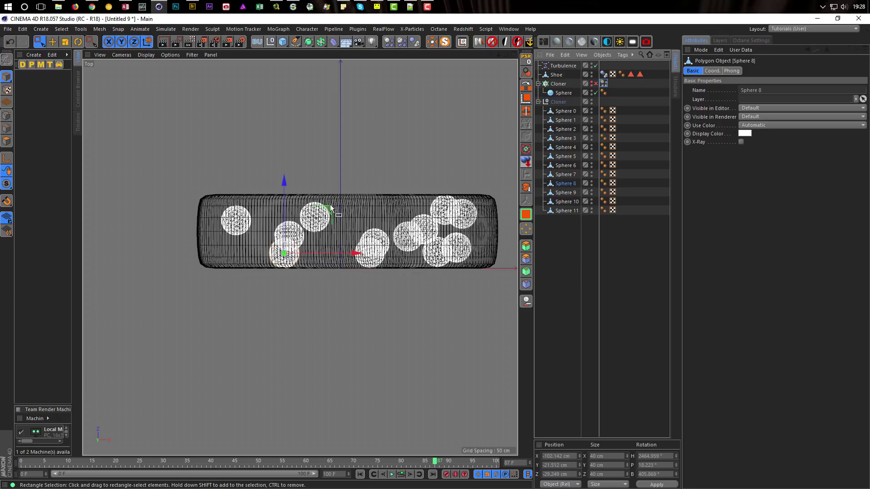
pyautogui.moveTo(327, 210); pyautogui.dragTo(306, 207)
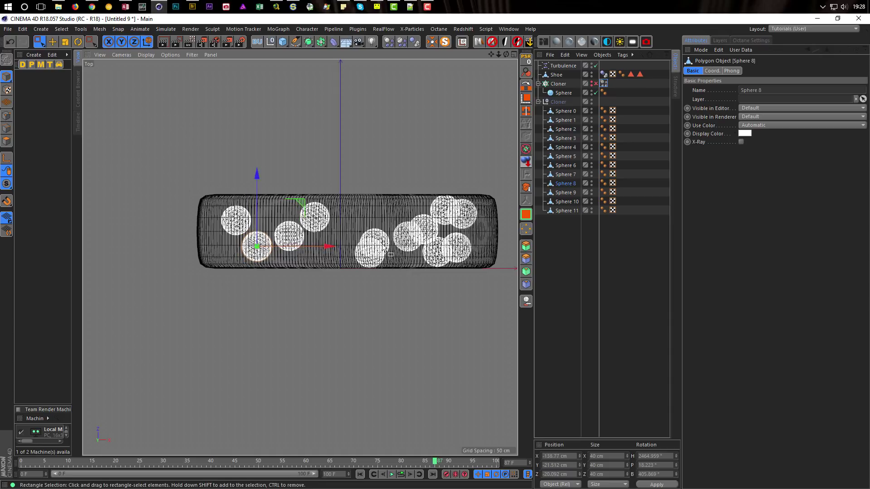
pyautogui.click(566, 192)
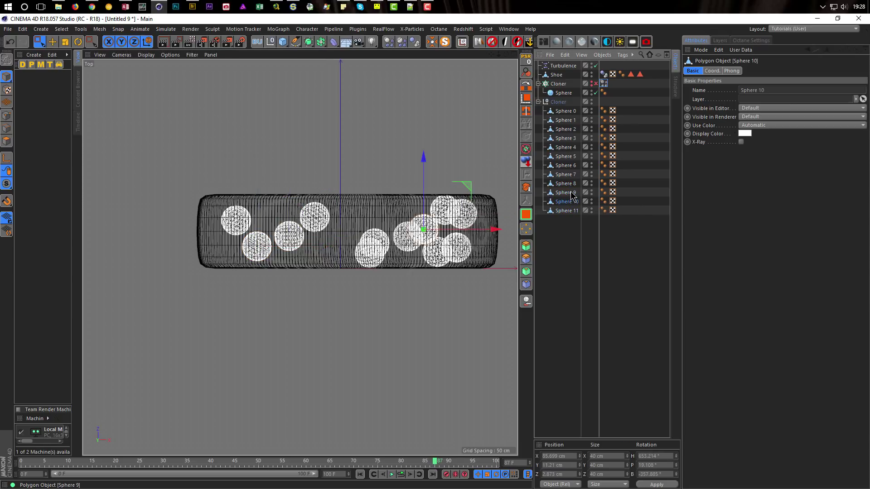
pyautogui.moveTo(468, 192); pyautogui.dragTo(456, 180)
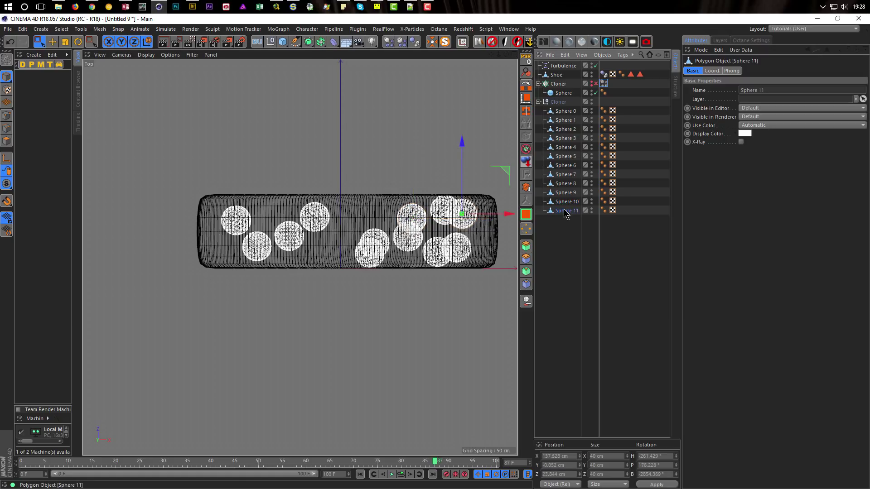
pyautogui.click(565, 112)
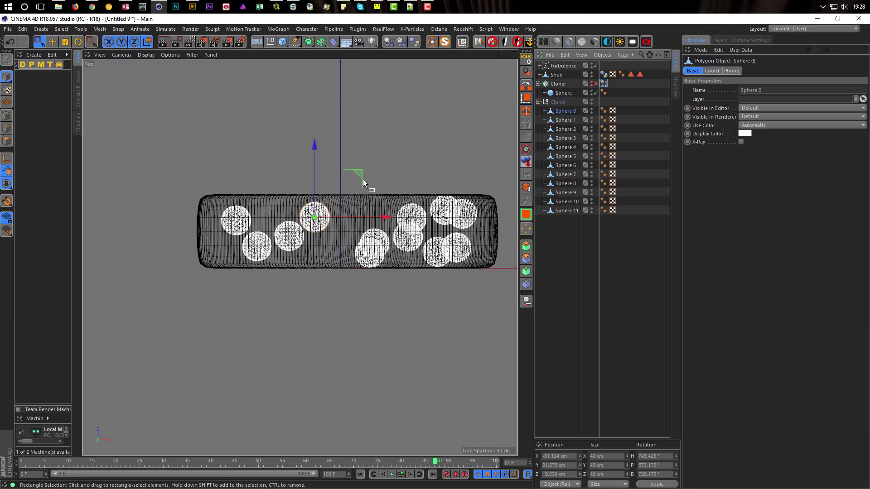
pyautogui.moveTo(363, 183); pyautogui.dragTo(370, 182)
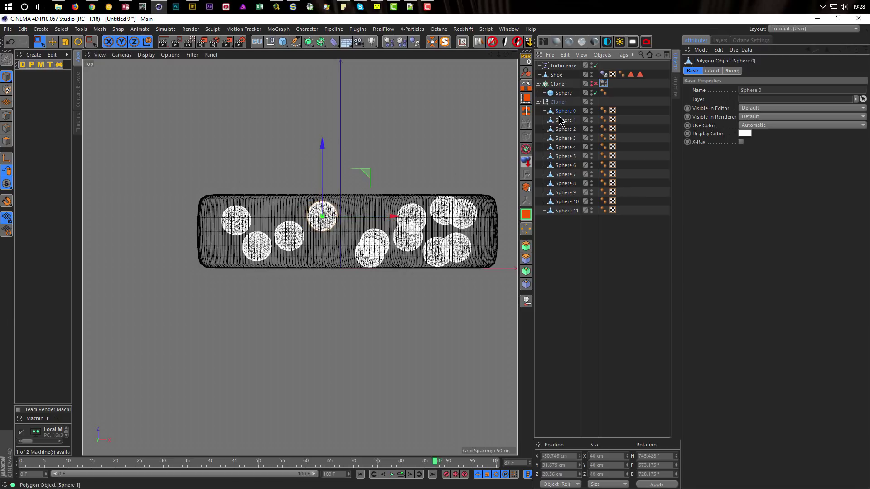
# Move Sphere 3 up into the middle gap and Sphere 7 left into open space.
pyautogui.press('Down')
pyautogui.press('Down')
pyautogui.press('Down')
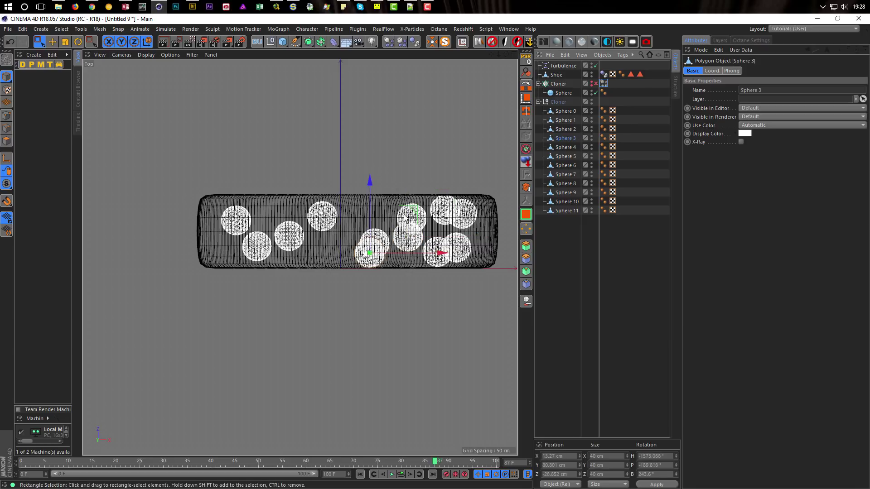
pyautogui.moveTo(412, 214); pyautogui.dragTo(405, 177)
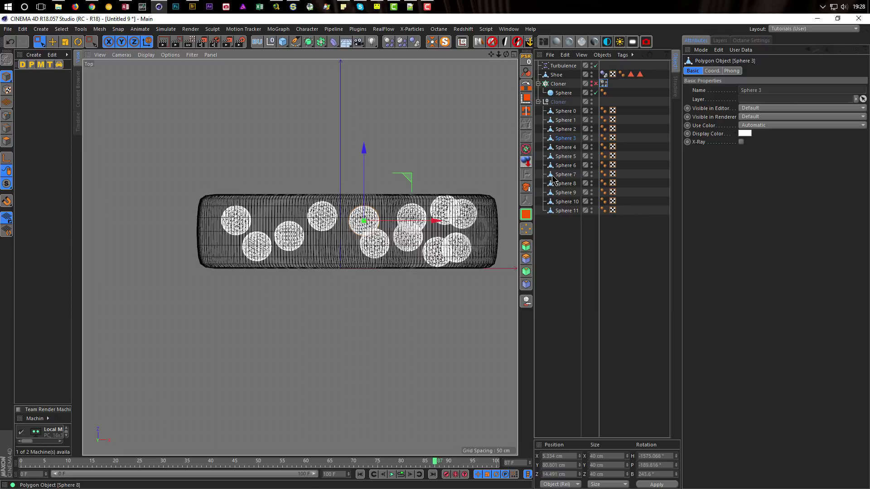
pyautogui.click(564, 147)
pyautogui.press('Down')
pyautogui.press('Down')
pyautogui.press('Down')
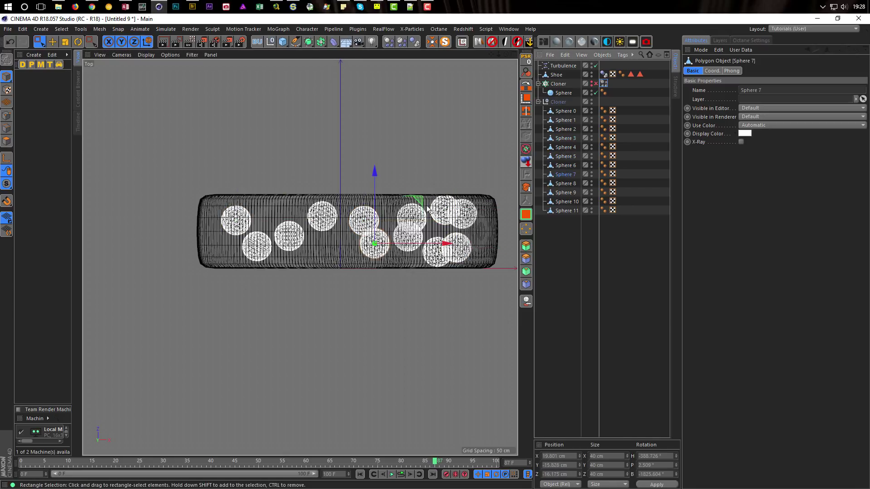
pyautogui.moveTo(424, 205); pyautogui.dragTo(404, 216)
# Shift Sphere 5 left inside the shoe's side profile in the Front view.
pyautogui.middleClick(403, 217)
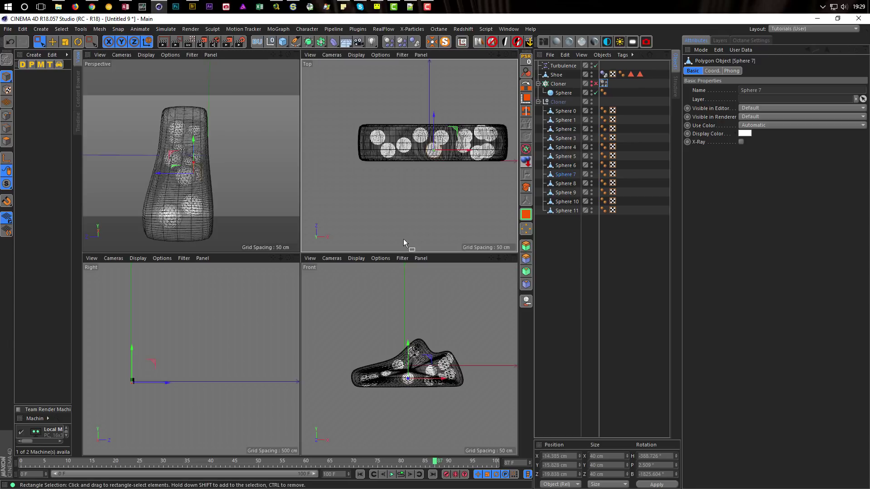
pyautogui.middleClick(353, 335)
pyautogui.scroll(2, 363, 274)
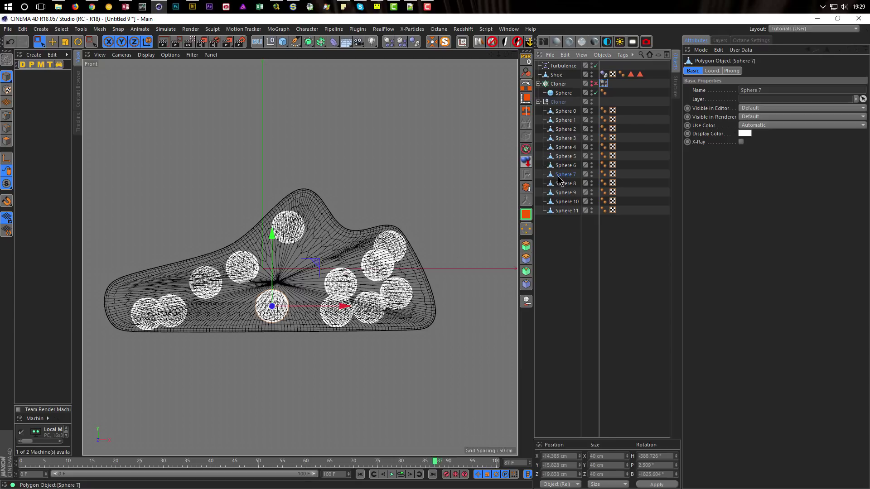
pyautogui.press('Down')
pyautogui.press('Down')
pyautogui.press('Down')
pyautogui.press('Down')
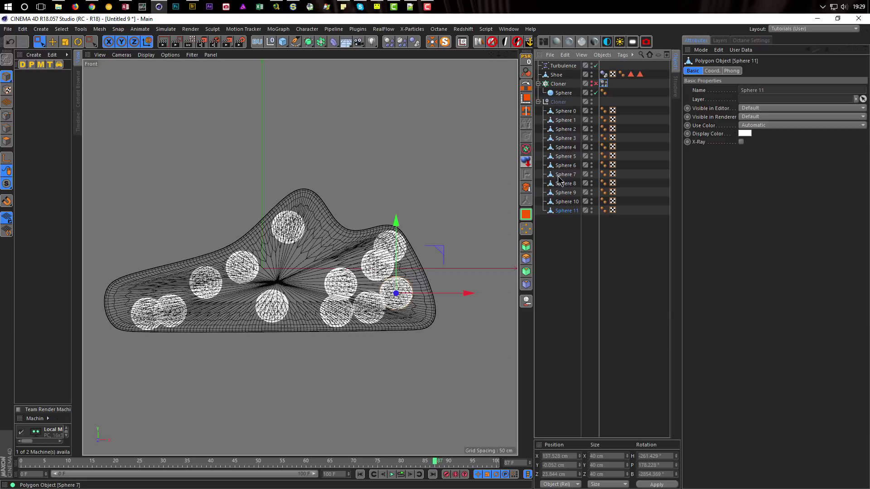
pyautogui.press('Up')
pyautogui.press('Up')
pyautogui.press('Up')
pyautogui.press('Up')
pyautogui.press('Up')
pyautogui.press('Up')
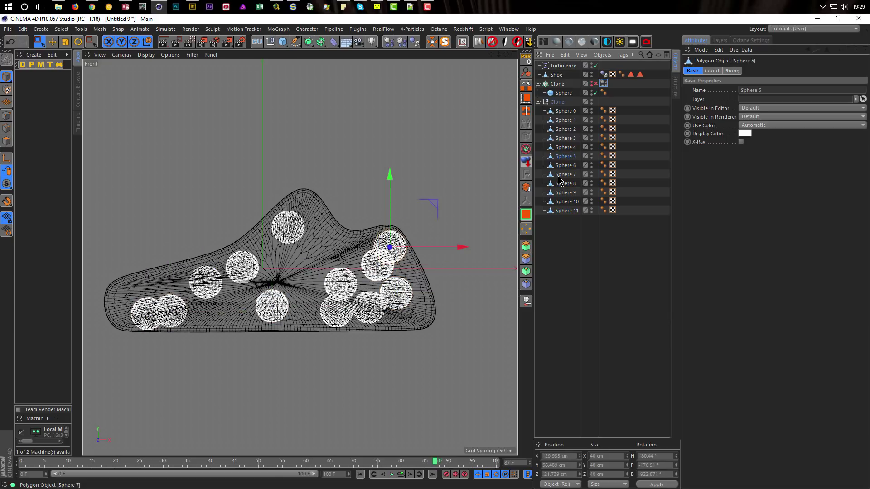
pyautogui.moveTo(433, 203); pyautogui.dragTo(426, 205)
# Orbit the Perspective view to inspect the spread spheres.
pyautogui.middleClick(388, 238)
pyautogui.middleClick(206, 216)
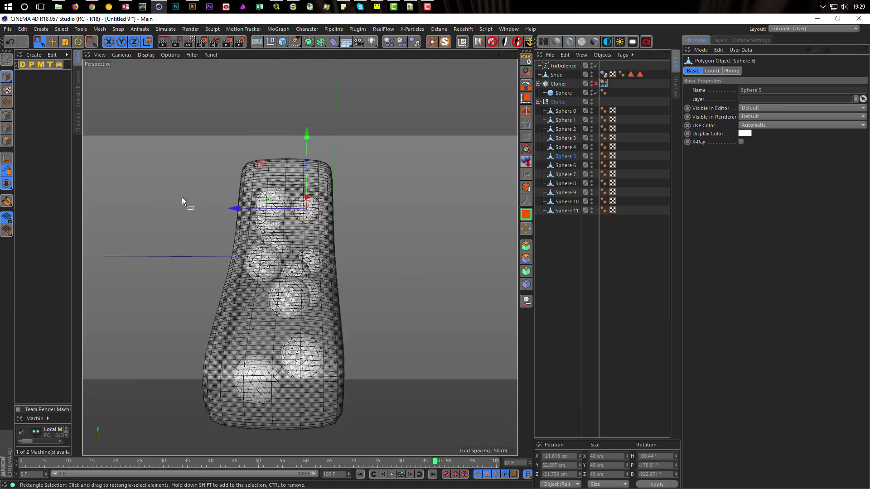
pyautogui.keyDown('alt'); pyautogui.moveTo(206, 215); pyautogui.dragTo(434, 251); pyautogui.keyUp('alt')
# Give Sphere 0 through Sphere 11 Soft Body tags from the Simulation Tags menu.
pyautogui.moveTo(563, 235); pyautogui.dragTo(562, 111)
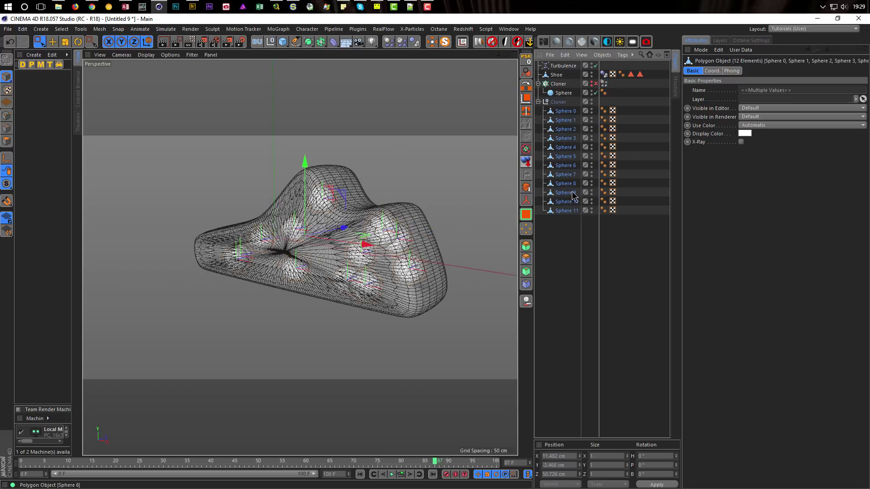
pyautogui.rightClick(567, 115)
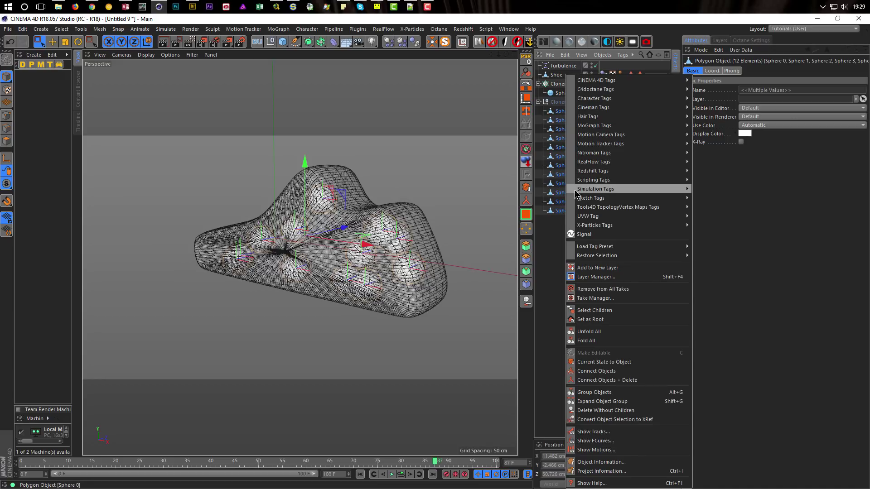
pyautogui.moveTo(628, 190)
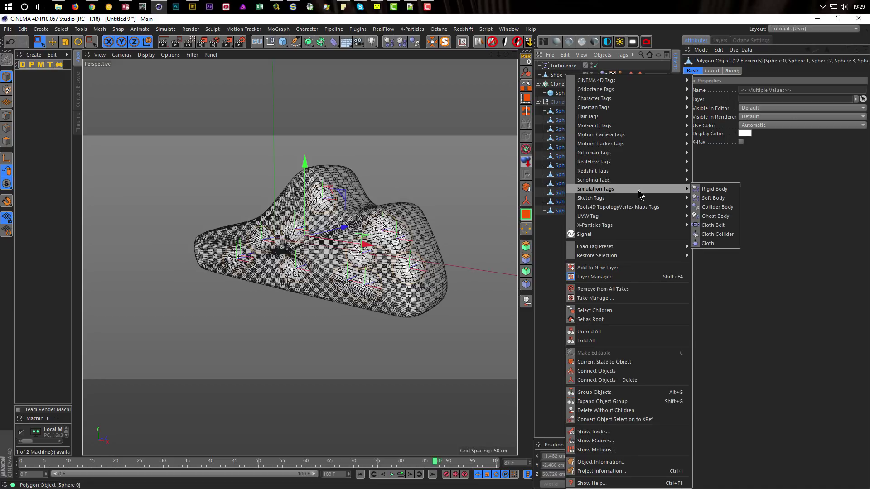
pyautogui.click(716, 200)
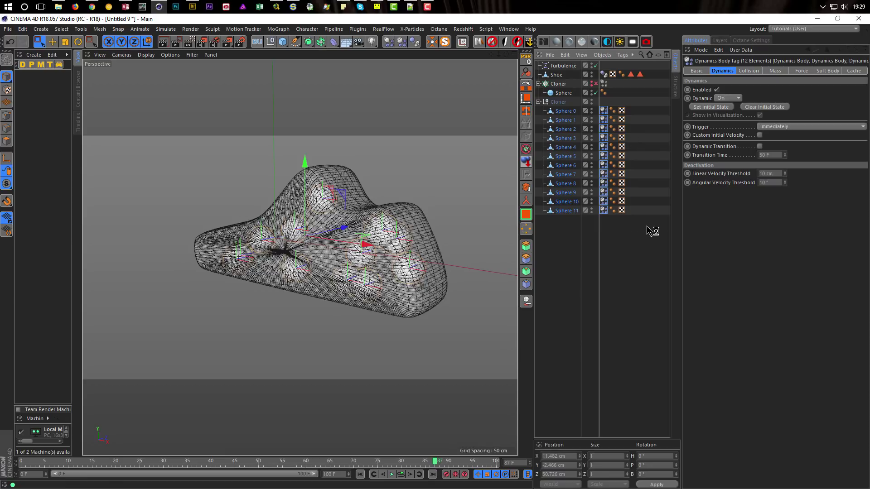
# Set the spheres' soft-body Structural to 50 and Pressure to 200.
pyautogui.click(826, 72)
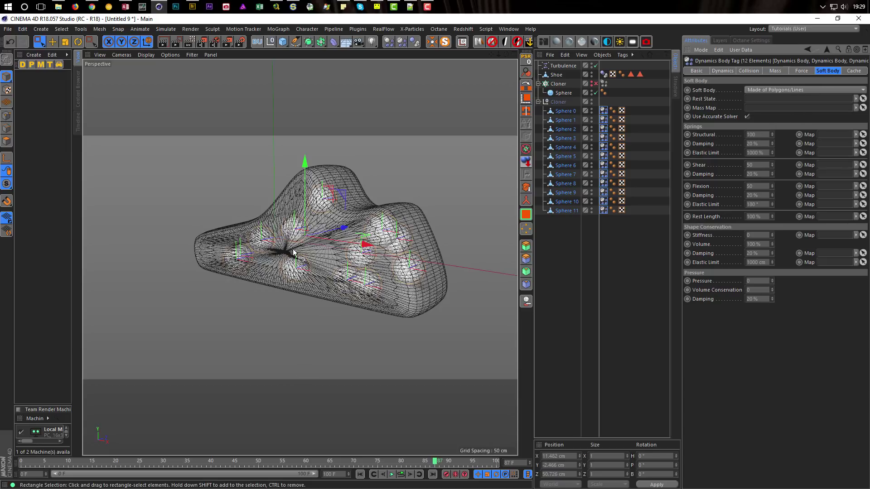
pyautogui.click(766, 281)
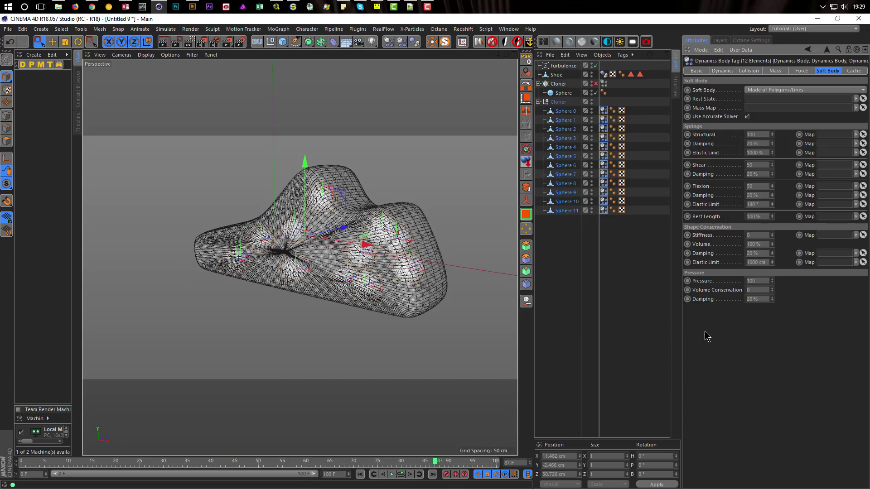
pyautogui.keyDown('alt'); pyautogui.moveTo(317, 235); pyautogui.dragTo(344, 236); pyautogui.keyUp('alt')
pyautogui.click(761, 135)
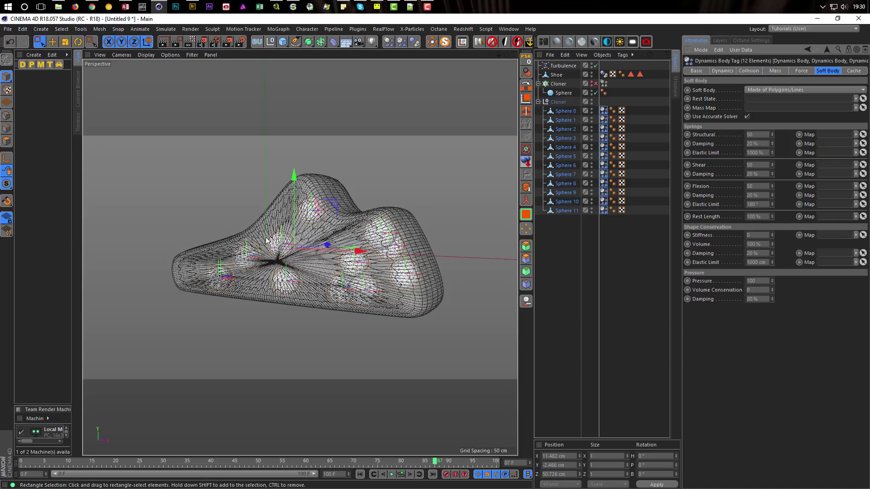
pyautogui.scroll(8, 355, 227)
pyautogui.scroll(4, 328, 270)
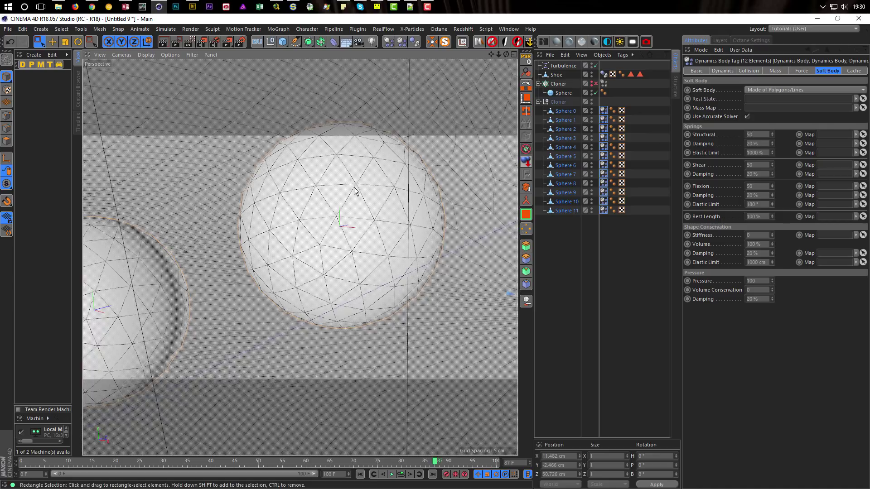
pyautogui.scroll(-10, 357, 201)
pyautogui.scroll(-5, 283, 277)
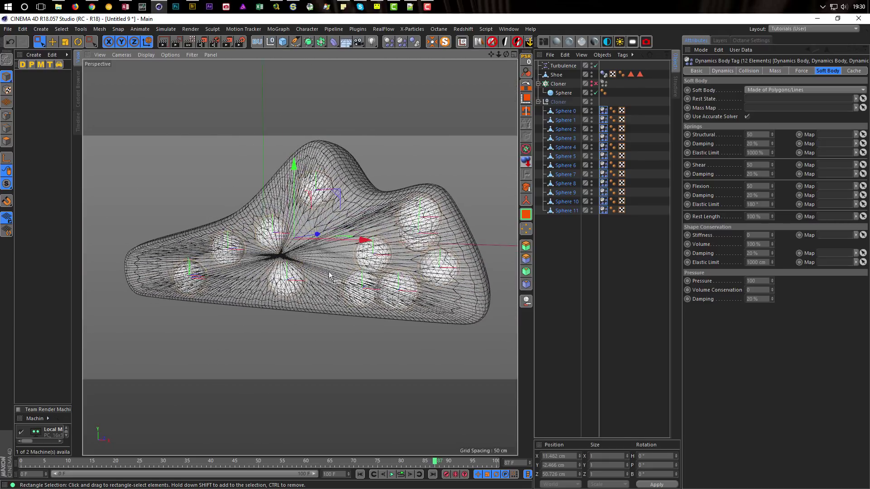
# Play the simulation, rewind, re-edit Structural and Pressure, and replay it.
pyautogui.click(401, 475)
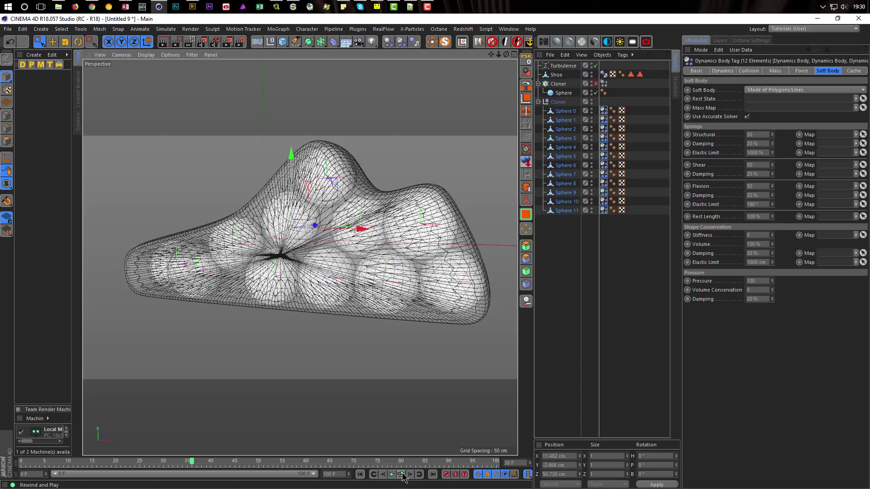
pyautogui.click(403, 477)
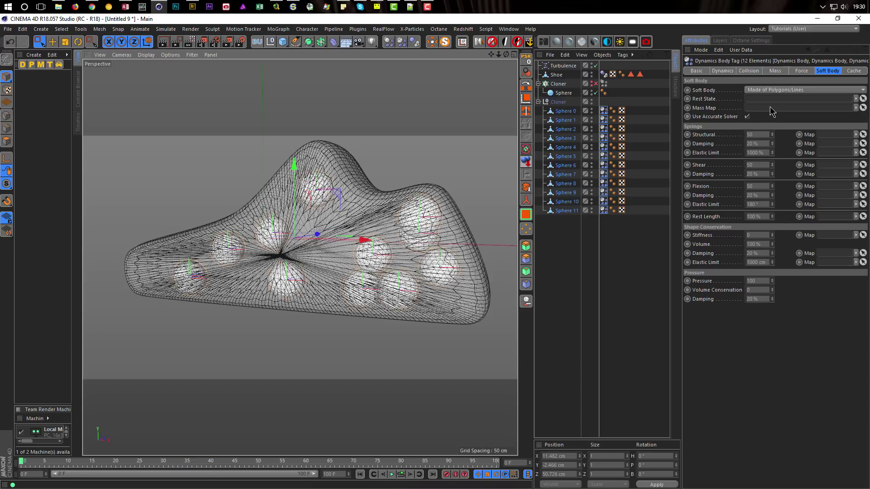
pyautogui.doubleClick(765, 132)
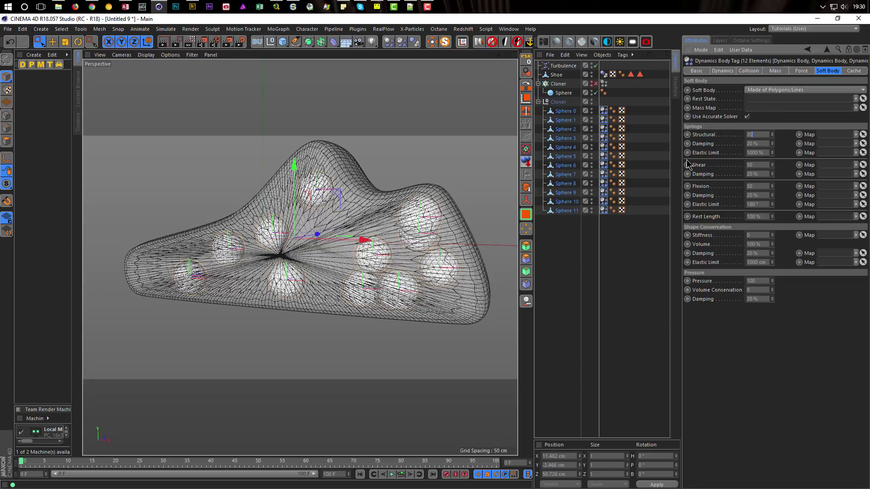
pyautogui.doubleClick(762, 281)
pyautogui.click(401, 475)
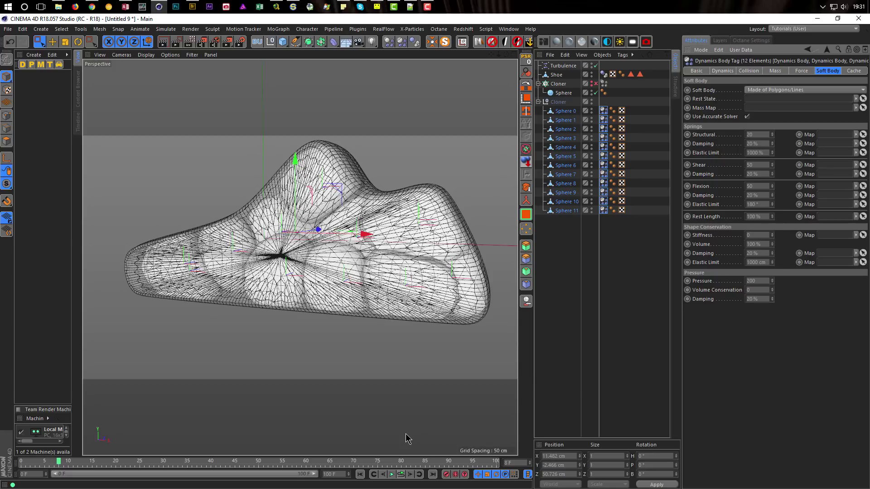
# Disable the Shoe object and orbit to view the inflated spheres as pebbles.
pyautogui.click(596, 83)
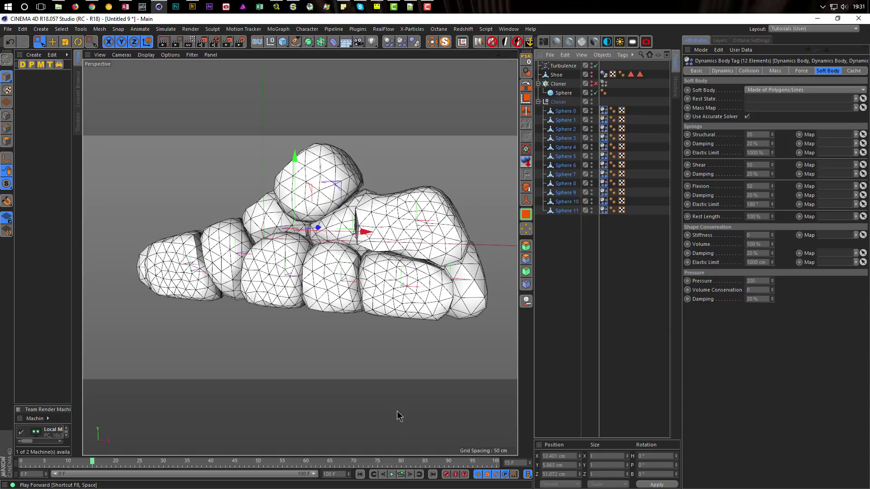
pyautogui.keyDown('alt'); pyautogui.moveTo(325, 235); pyautogui.dragTo(494, 274); pyautogui.keyUp('alt')
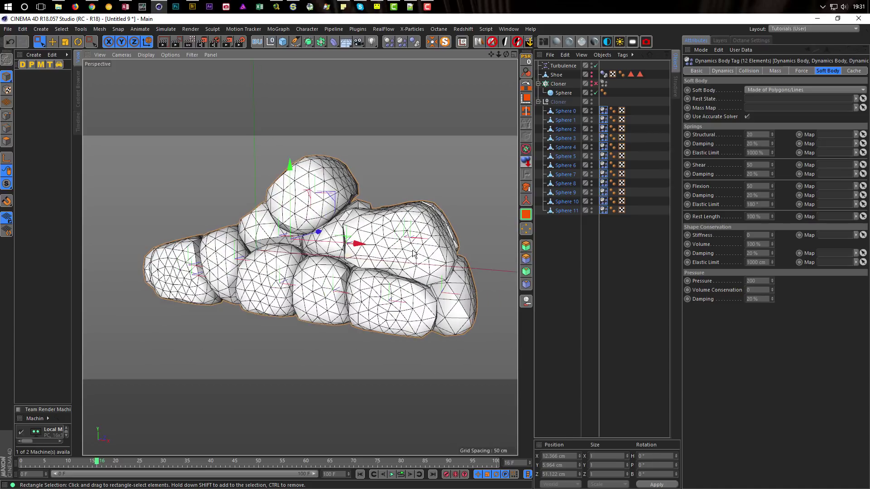
# Wrap the cloner in a Subdivision Surface with Subdivision Editor set to 2.
pyautogui.click(565, 104)
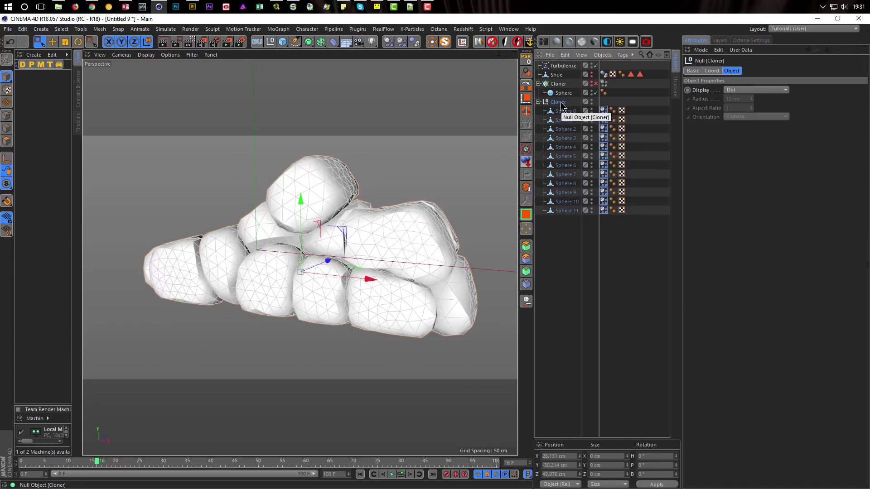
pyautogui.keyDown('alt'); pyautogui.click(308, 42); pyautogui.keyUp('alt')
pyautogui.keyDown('alt'); pyautogui.moveTo(426, 226); pyautogui.dragTo(447, 225); pyautogui.keyUp('alt')
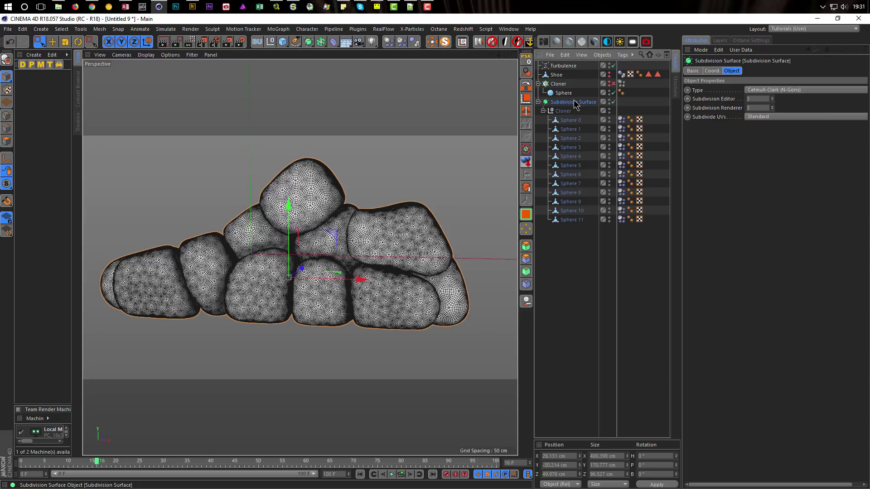
pyautogui.click(773, 100)
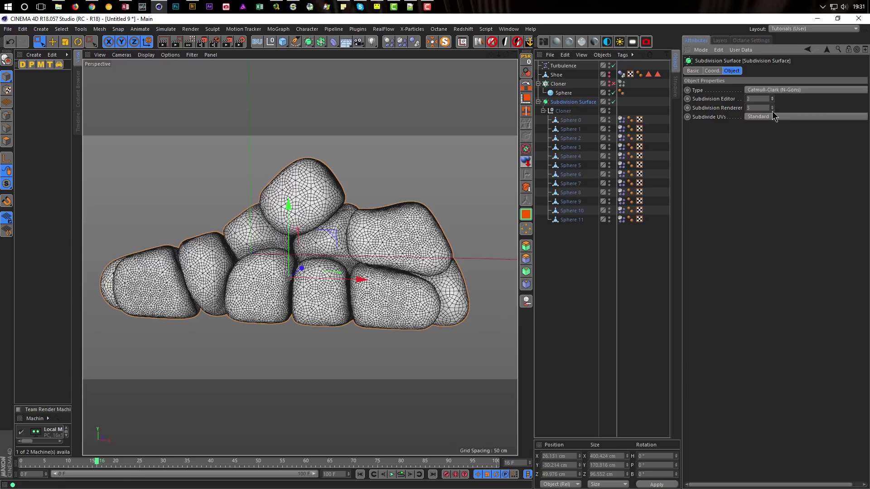
pyautogui.keyDown('alt'); pyautogui.moveTo(308, 272); pyautogui.dragTo(321, 277); pyautogui.keyUp('alt')
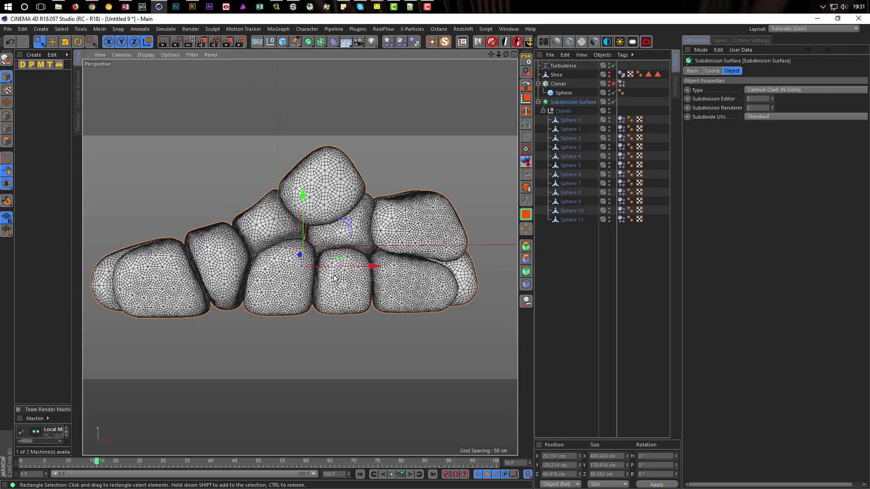
# Render a shaded Ctrl+R preview and orbit around the smoothed stones.
pyautogui.hotkey('ctrl', 'r')
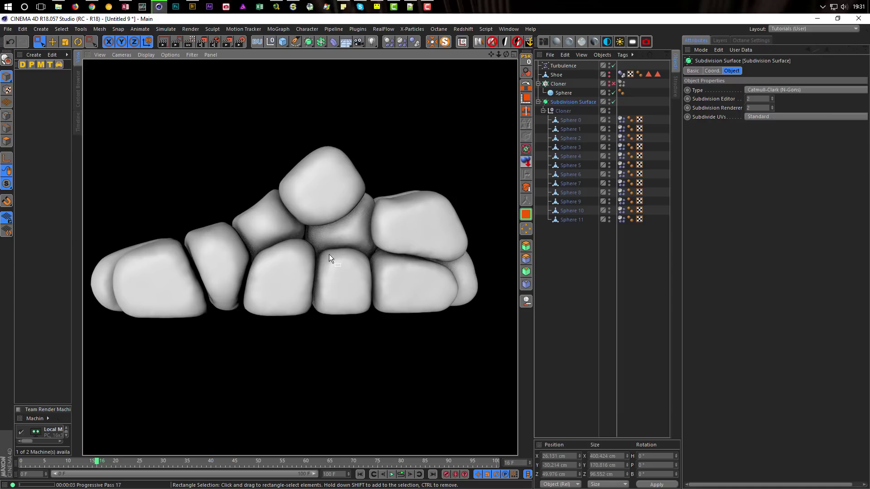
pyautogui.keyDown('alt'); pyautogui.moveTo(317, 248); pyautogui.dragTo(400, 296); pyautogui.keyUp('alt')
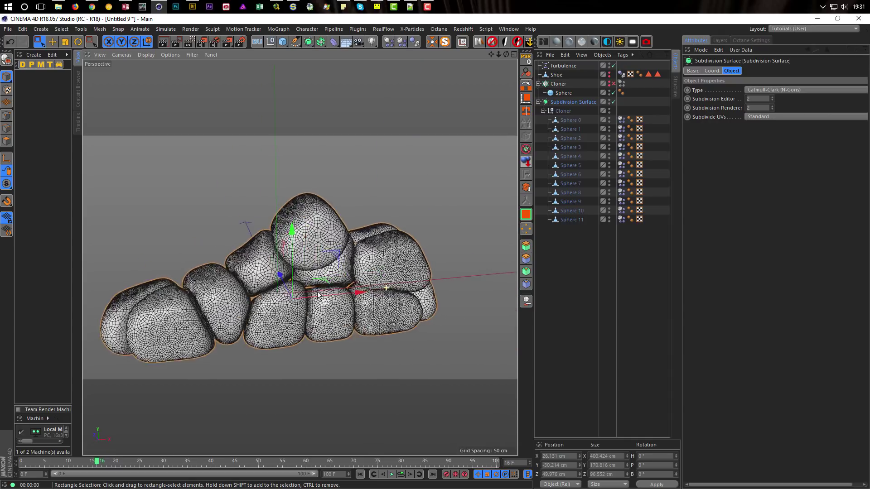
pyautogui.scroll(10, 315, 299)
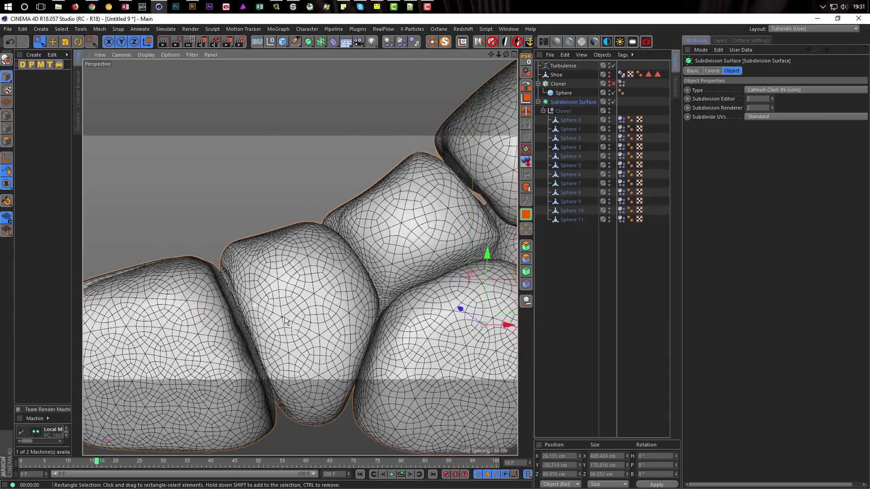
pyautogui.keyDown('alt'); pyautogui.moveTo(283, 319); pyautogui.dragTo(282, 322); pyautogui.keyUp('alt')
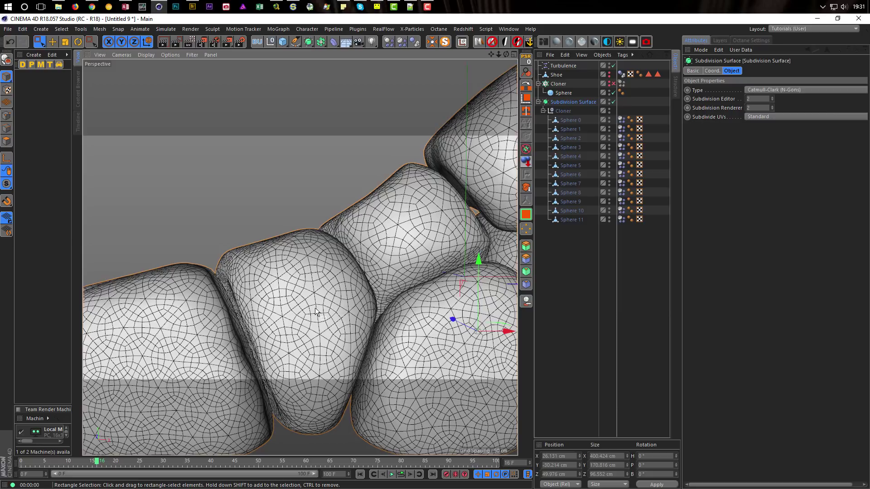
pyautogui.scroll(-4, 221, 284)
pyautogui.keyDown('alt'); pyautogui.moveTo(222, 284); pyautogui.dragTo(272, 310); pyautogui.keyUp('alt')
pyautogui.scroll(-5, 303, 304)
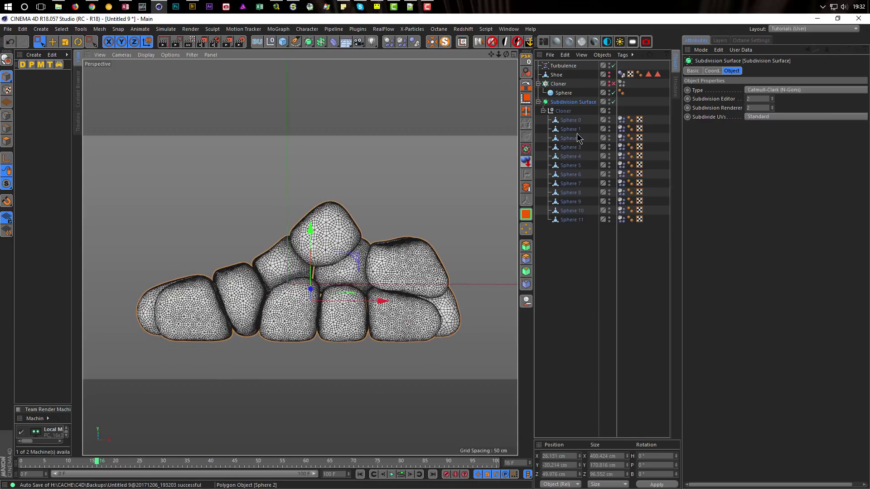
# Set the project dynamics Expert Collision Margin to 0.1 cm.
pyautogui.hotkey('ctrl', 'd')
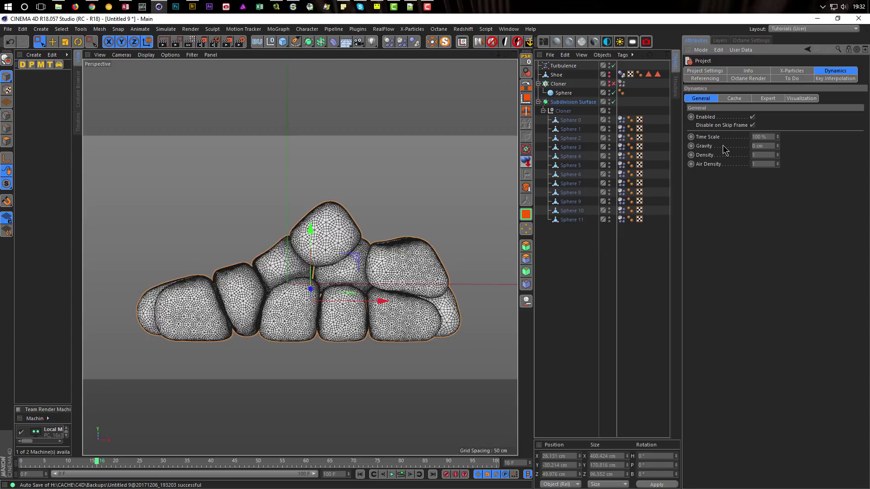
pyautogui.click(765, 99)
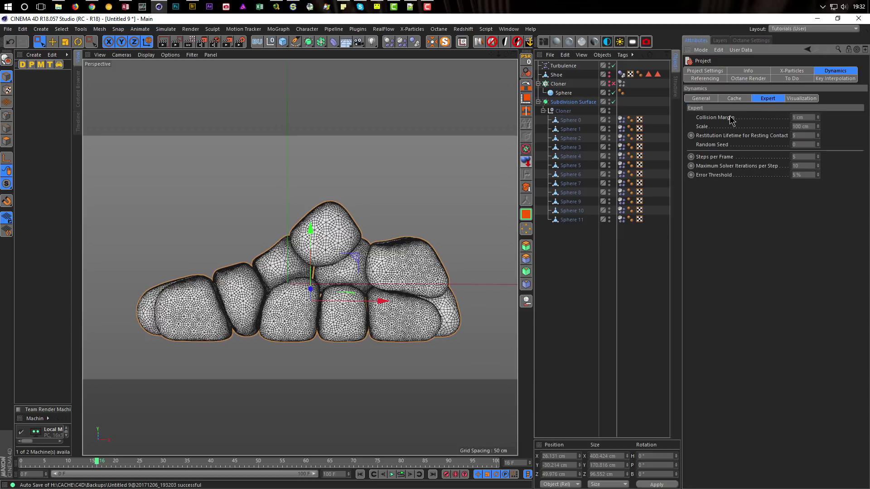
pyautogui.click(804, 117)
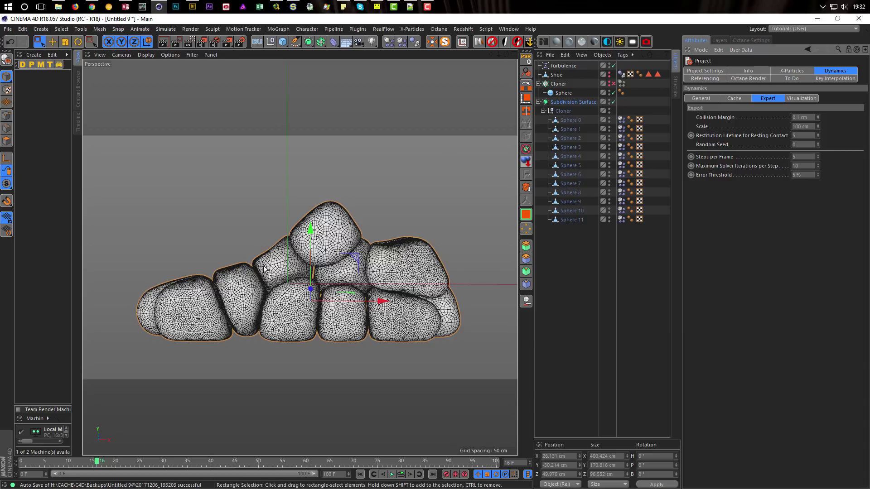
pyautogui.keyDown('alt'); pyautogui.moveTo(274, 271); pyautogui.dragTo(335, 277); pyautogui.keyUp('alt')
pyautogui.scroll(-4, 317, 279)
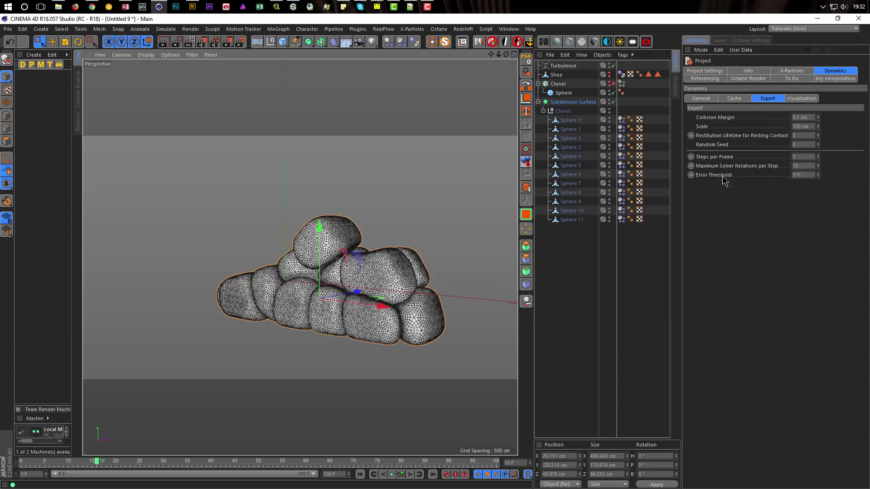
# Select the Dynamics Body tags of Sphere 0 through Sphere 11.
pyautogui.keyDown('alt'); pyautogui.moveTo(306, 256); pyautogui.dragTo(244, 256); pyautogui.keyUp('alt')
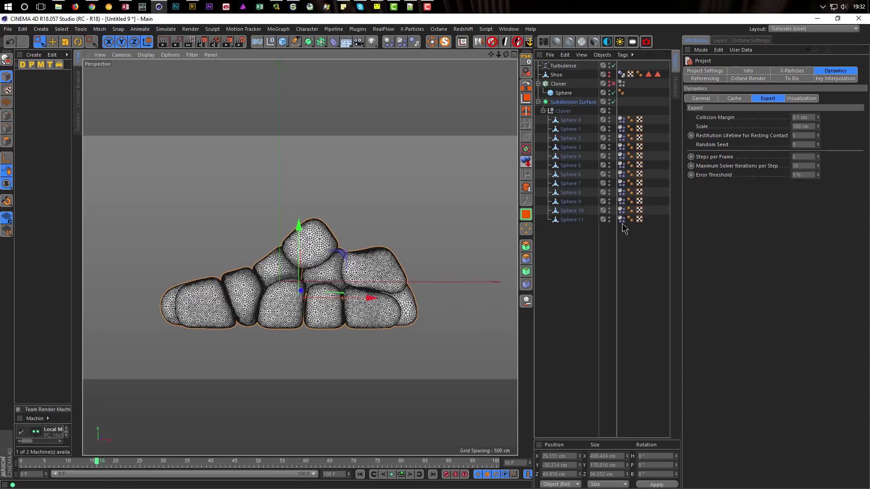
pyautogui.click(621, 119)
pyautogui.keyDown('shift'); pyautogui.click(621, 219); pyautogui.keyUp('shift')
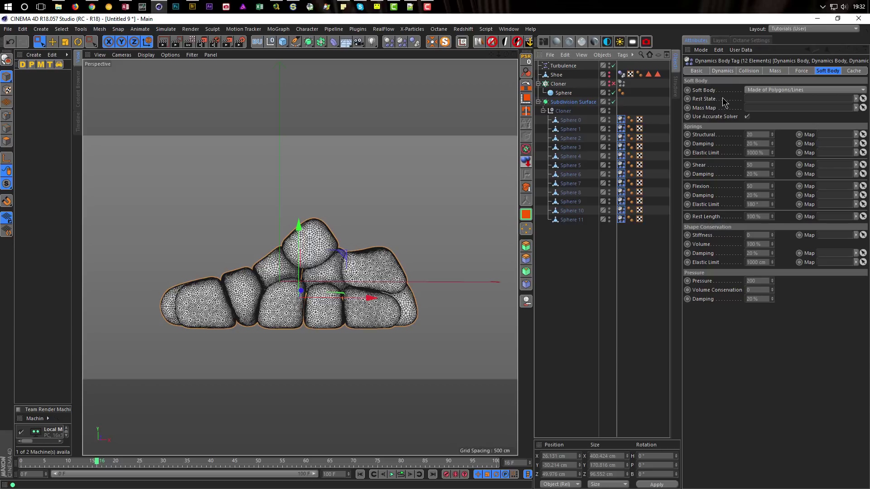
# Open the project dynamics settings in a separate, repositioned and resized window.
pyautogui.hotkey('ctrl', 'd')
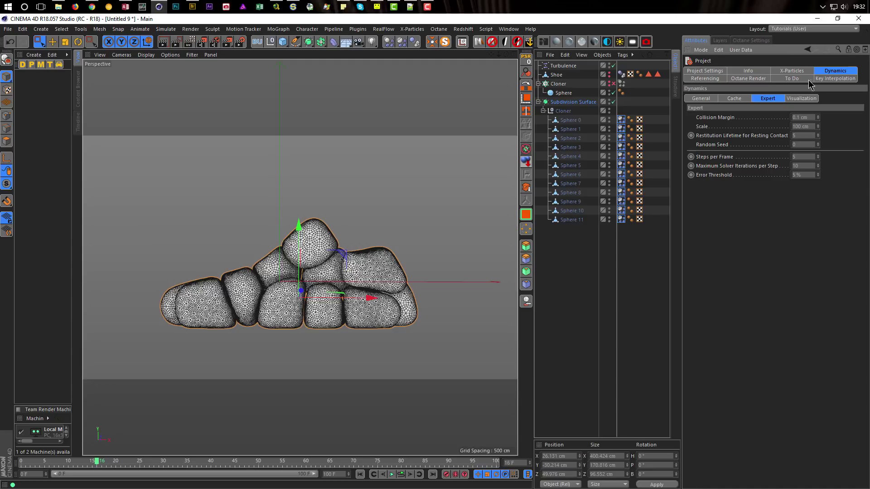
pyautogui.click(865, 51)
pyautogui.moveTo(797, 233); pyautogui.dragTo(725, 224)
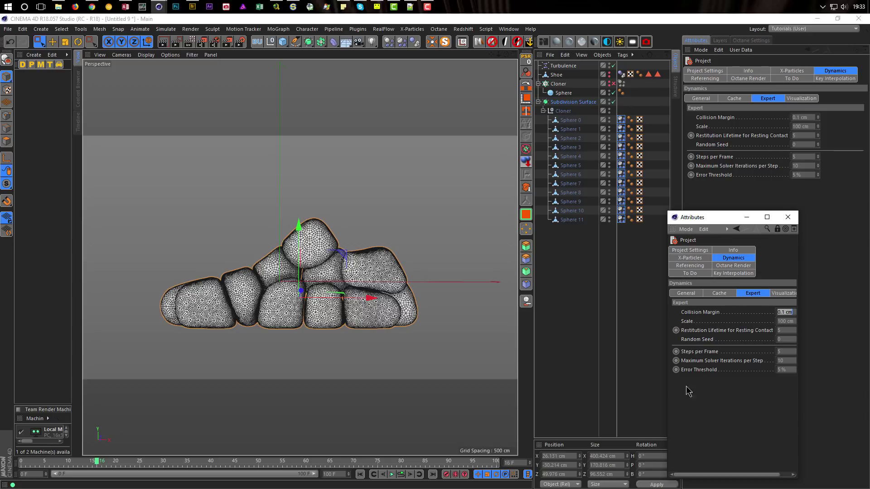
pyautogui.moveTo(666, 385); pyautogui.dragTo(547, 384)
pyautogui.moveTo(723, 221); pyautogui.dragTo(727, 280)
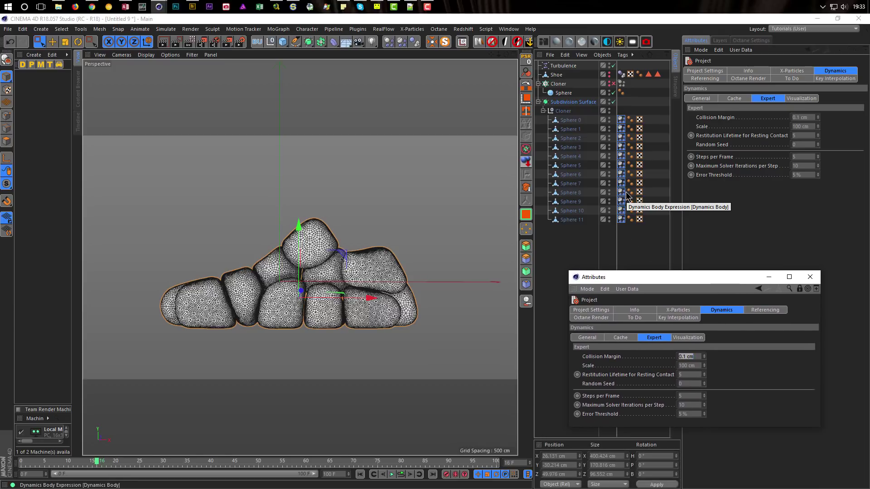
# Clear the dynamics cache and bake a fresh soft-body simulation.
pyautogui.click(621, 339)
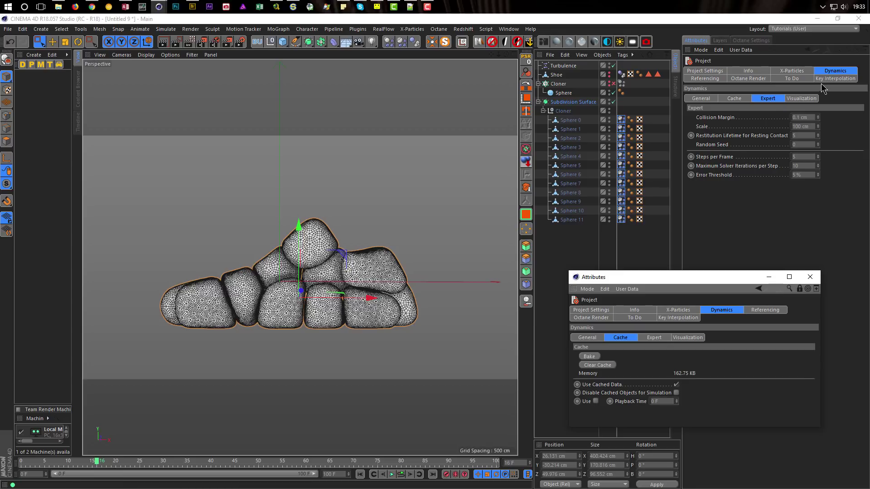
pyautogui.click(621, 120)
pyautogui.keyDown('shift'); pyautogui.click(622, 219); pyautogui.keyUp('shift')
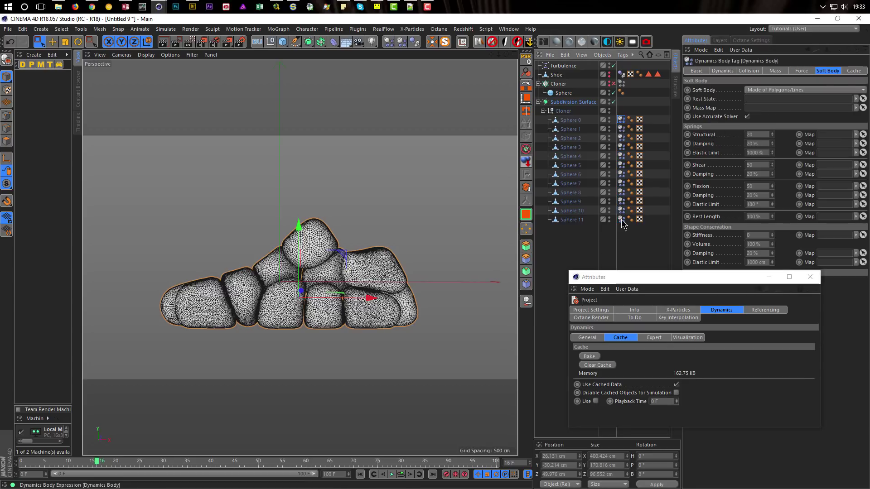
pyautogui.click(843, 72)
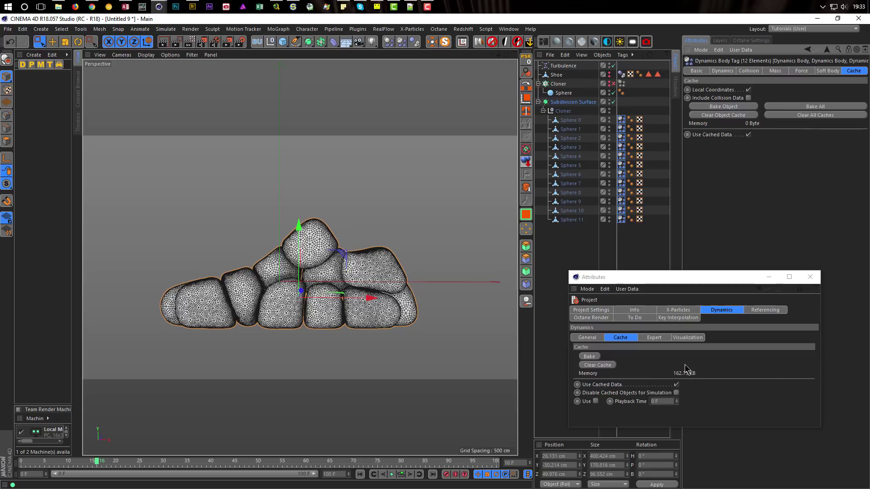
pyautogui.click(592, 365)
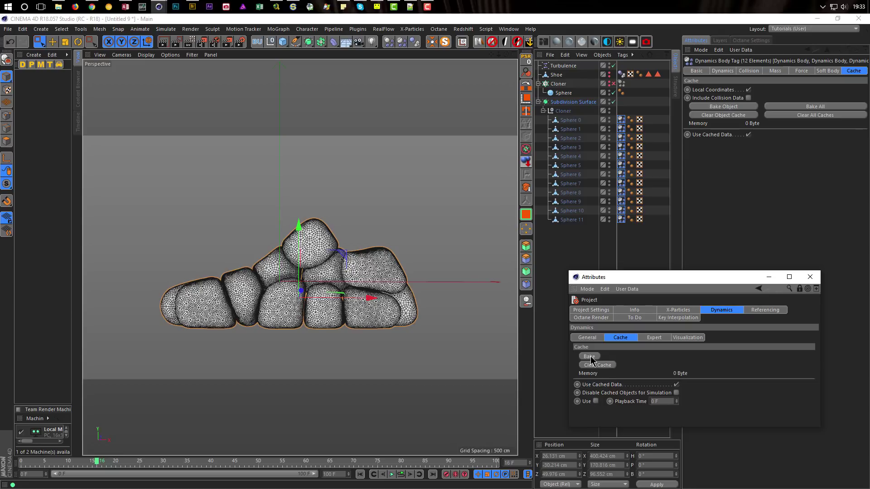
pyautogui.click(591, 357)
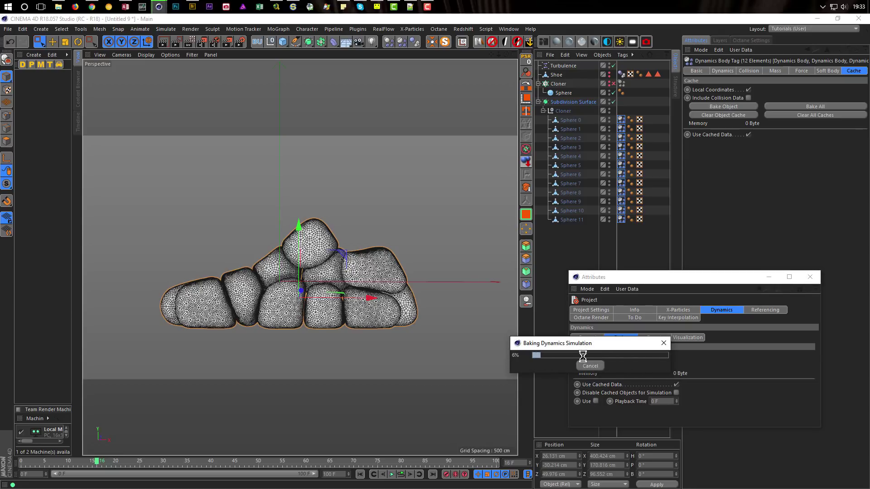
pyautogui.moveTo(595, 347); pyautogui.dragTo(662, 317)
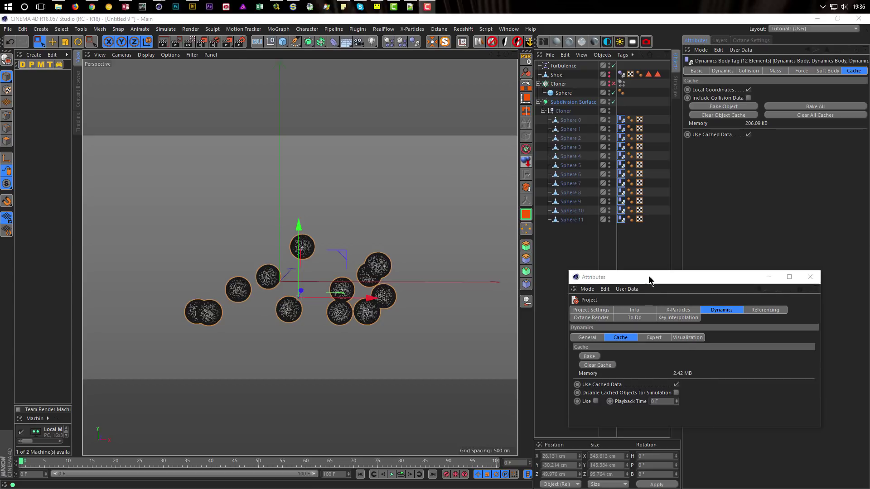
# Scrub the timeline to check the baked simulation.
pyautogui.moveTo(649, 277); pyautogui.dragTo(615, 241)
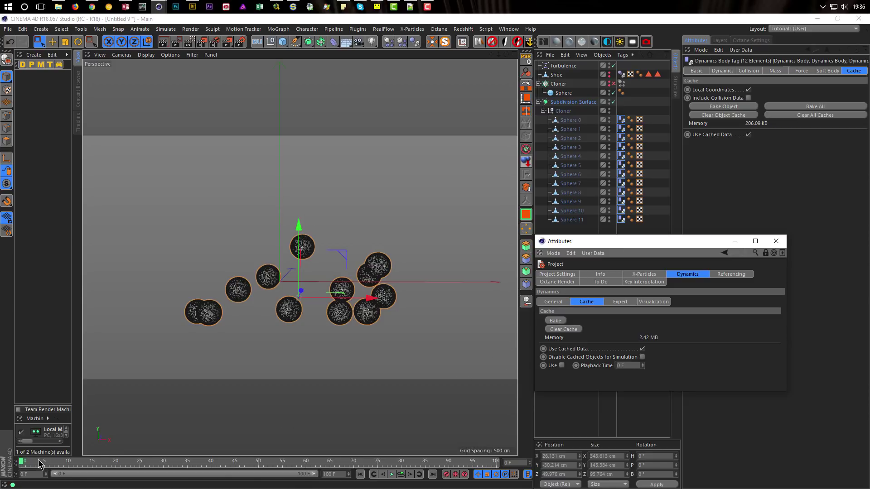
pyautogui.moveTo(21, 465); pyautogui.dragTo(449, 483)
pyautogui.keyDown('alt'); pyautogui.moveTo(385, 290); pyautogui.dragTo(414, 293); pyautogui.keyUp('alt')
pyautogui.scroll(6, 373, 299)
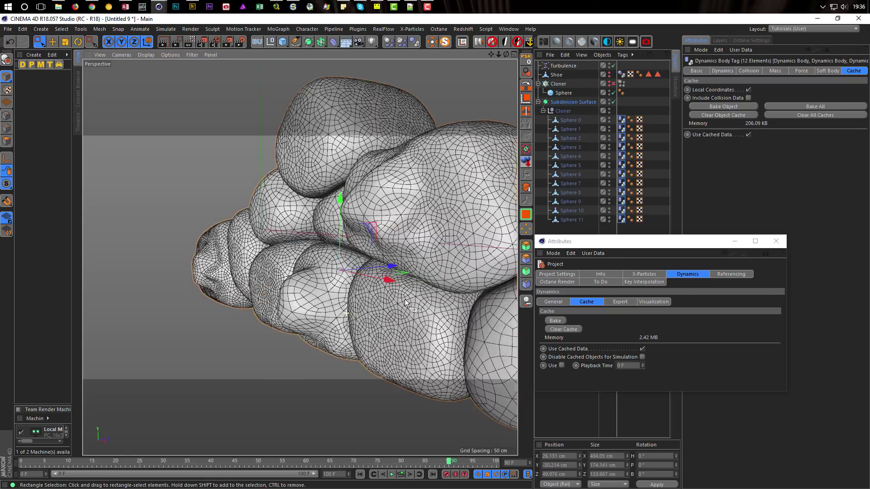
# Clear the cache, set Steps per Frame to 10, and rebake.
pyautogui.click(564, 329)
pyautogui.click(619, 302)
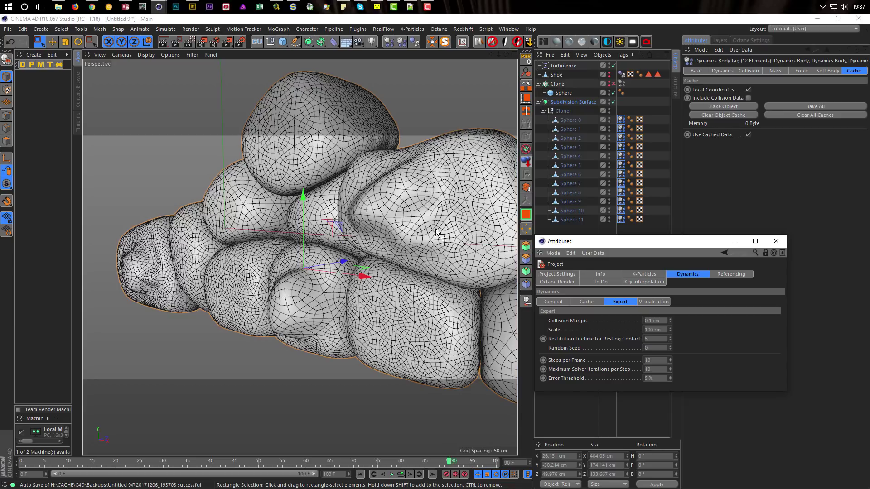
pyautogui.moveTo(648, 241); pyautogui.dragTo(682, 235)
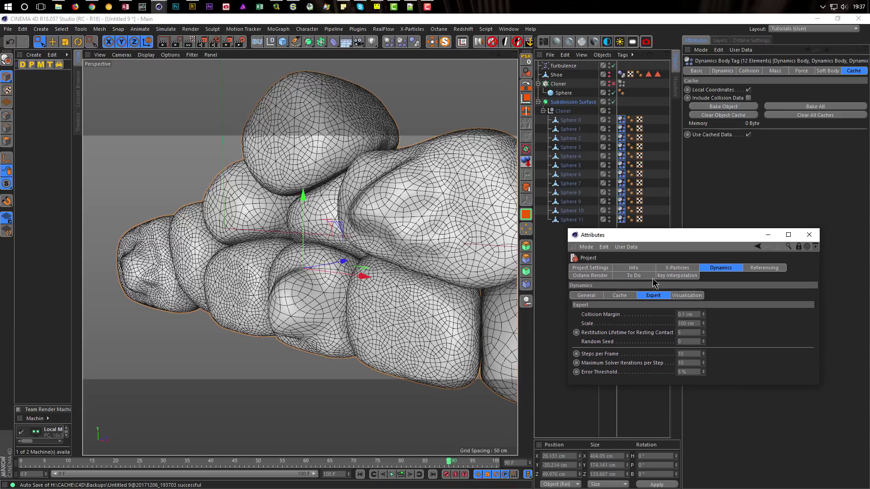
pyautogui.click(621, 295)
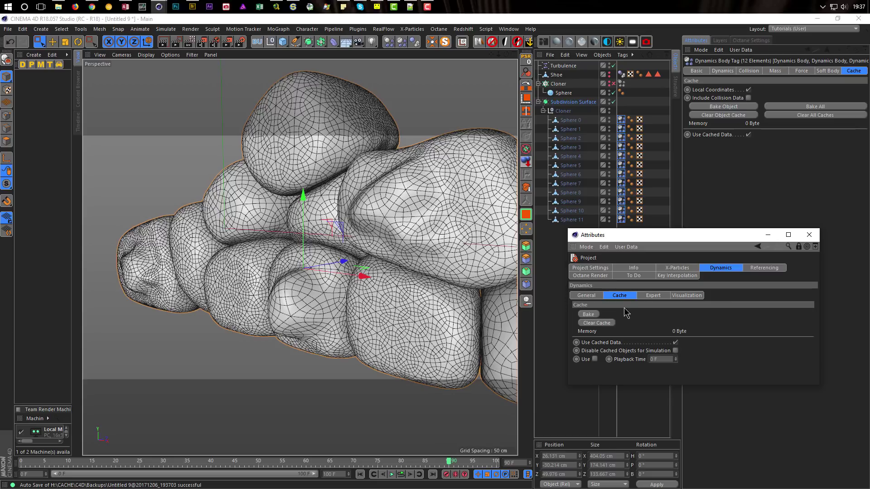
pyautogui.click(611, 323)
pyautogui.click(589, 315)
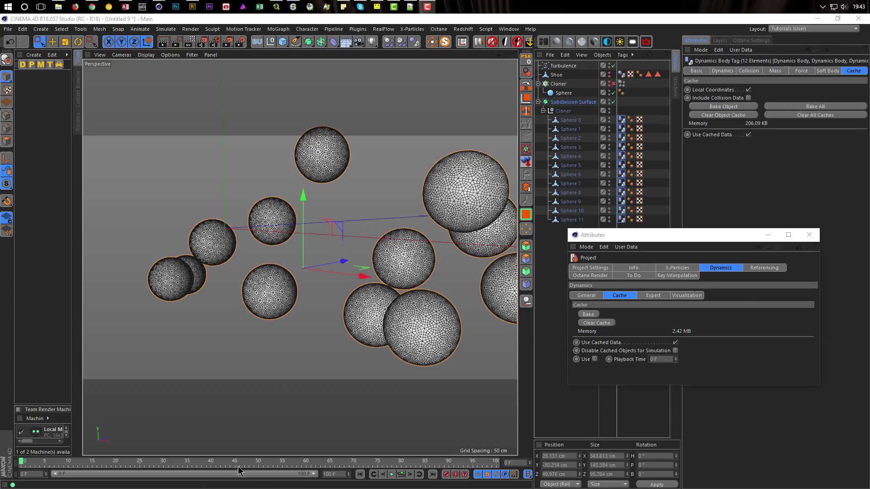
# Scrub to frame 99 and orbit around the settled shoe-shaped stone pile.
pyautogui.moveTo(23, 463); pyautogui.dragTo(490, 466)
pyautogui.keyDown('alt'); pyautogui.moveTo(389, 261); pyautogui.dragTo(302, 275); pyautogui.keyUp('alt')
pyautogui.scroll(3, 209, 264)
pyautogui.scroll(3, 210, 264)
pyautogui.scroll(-3, 253, 263)
pyautogui.scroll(-3, 295, 320)
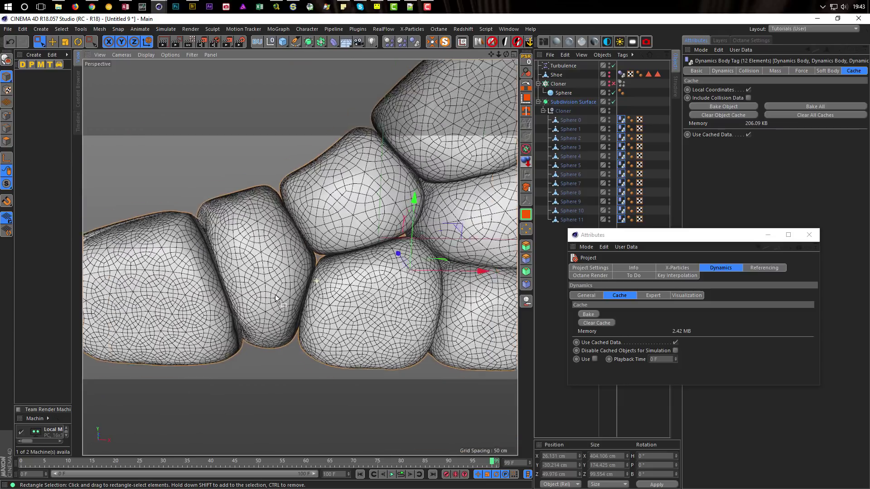
pyautogui.keyDown('alt'); pyautogui.moveTo(295, 319); pyautogui.dragTo(324, 301); pyautogui.keyUp('alt')
pyautogui.scroll(-3, 299, 309)
pyautogui.keyDown('alt'); pyautogui.moveTo(272, 282); pyautogui.dragTo(255, 265); pyautogui.keyUp('alt')
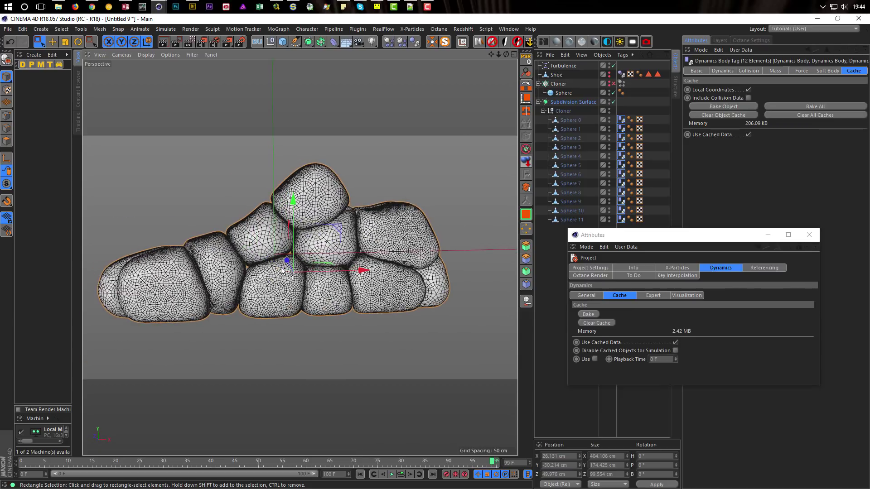
pyautogui.keyDown('alt'); pyautogui.moveTo(285, 271); pyautogui.dragTo(350, 270); pyautogui.keyUp('alt')
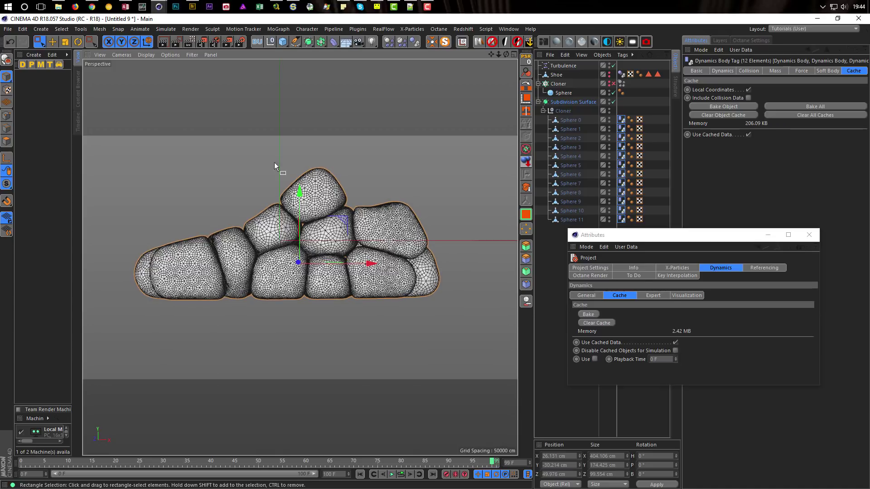
# View the Air Max '17 Behance reference in Chrome, then close the floating dynamics window.
pyautogui.click(93, 8)
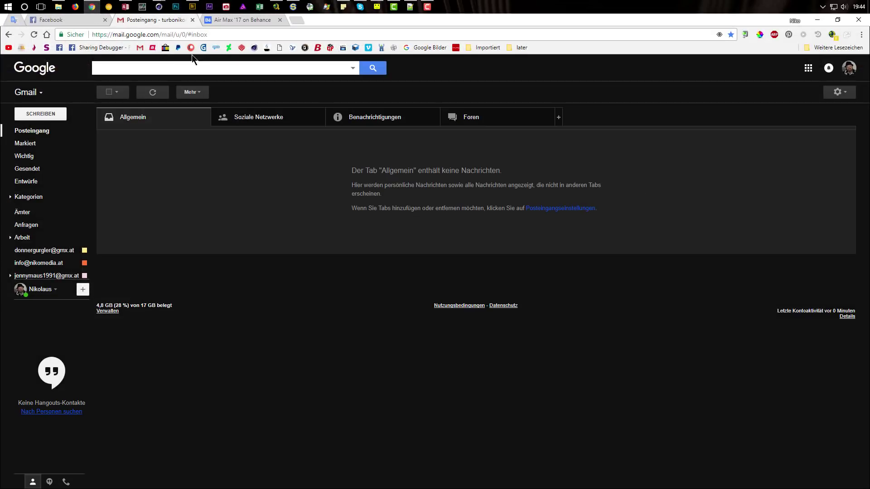
pyautogui.click(215, 21)
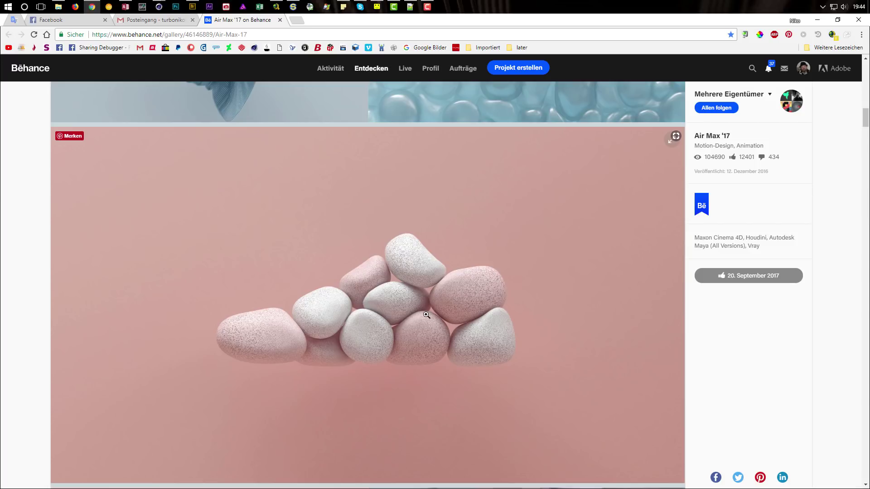
pyautogui.click(819, 20)
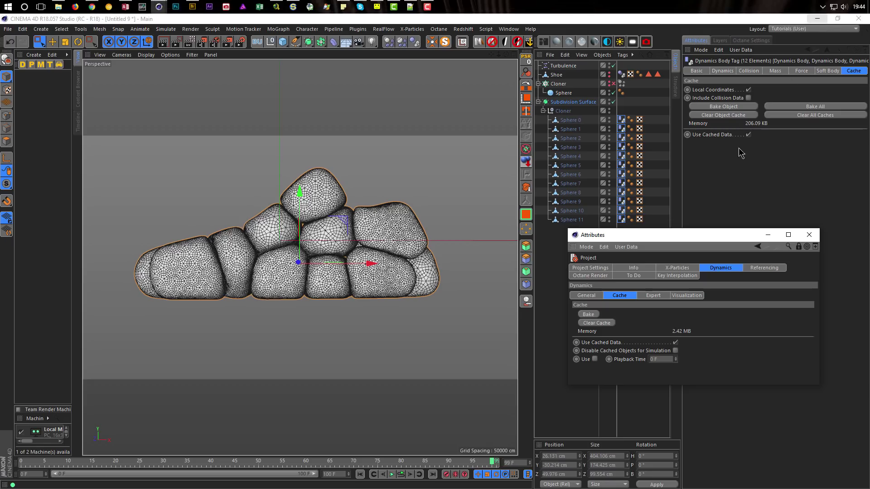
pyautogui.scroll(-2, 340, 254)
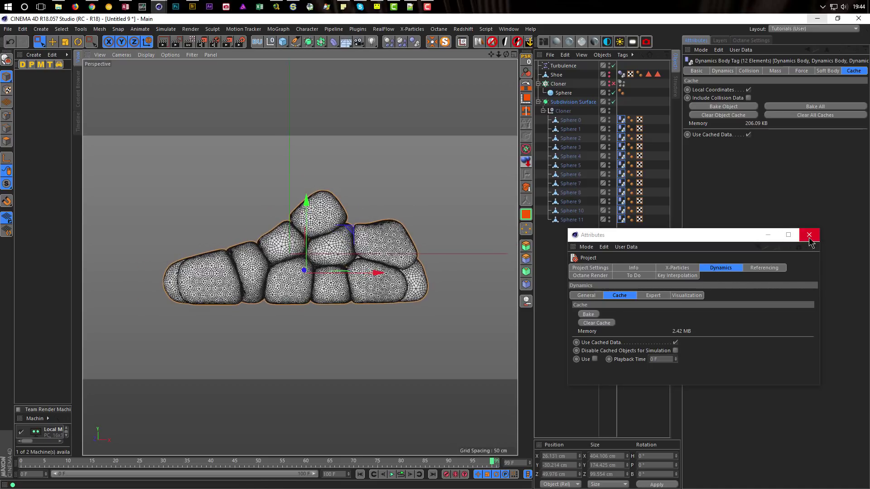
pyautogui.click(809, 234)
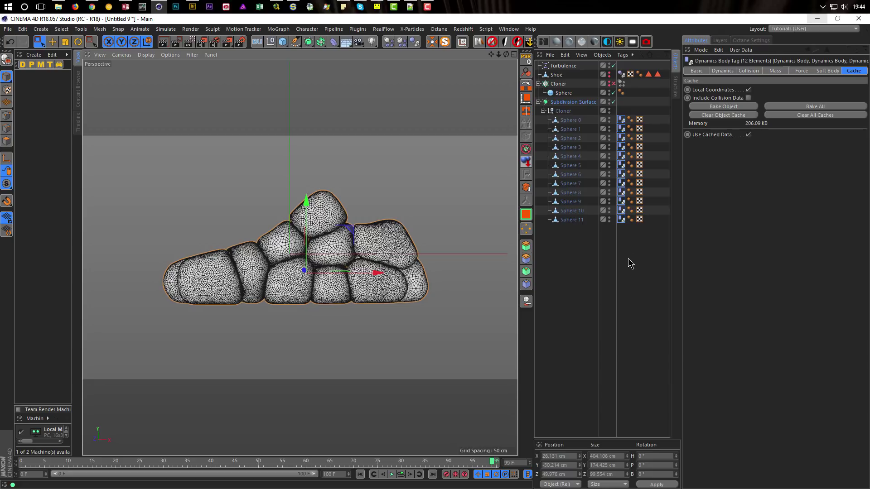
# Save the scene under the new name shoe2.c4d.
pyautogui.hotkey('ctrl', 's')
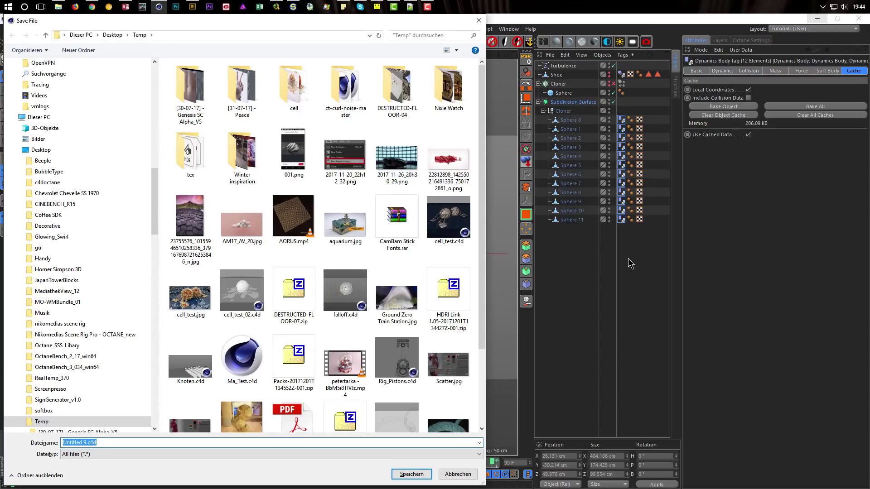
pyautogui.write('shoe2')
pyautogui.press('Return')
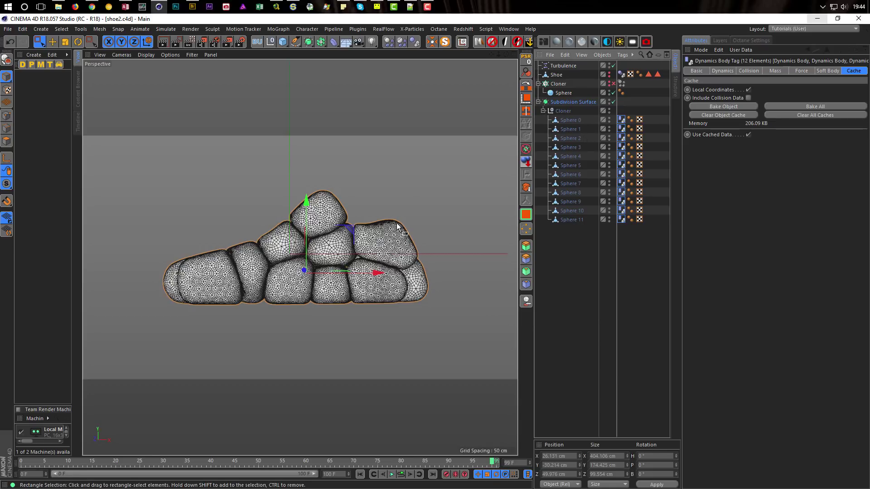
pyautogui.scroll(-2, 376, 259)
pyautogui.scroll(-2, 375, 260)
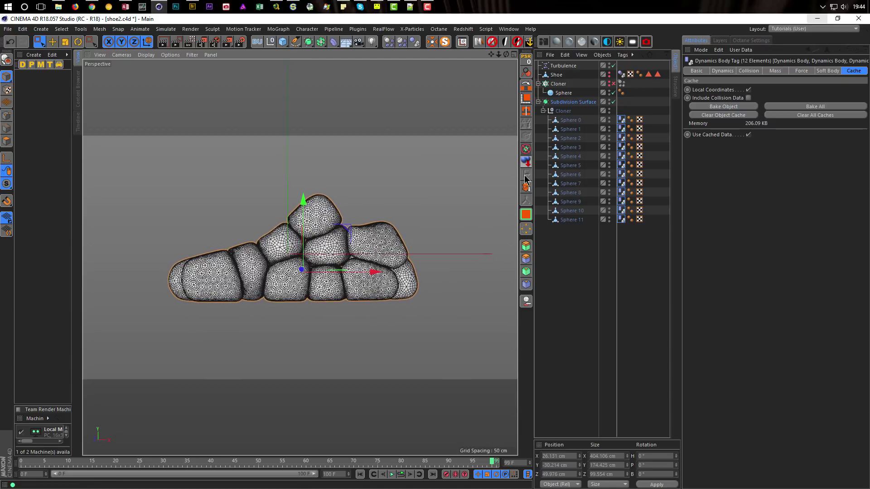
pyautogui.click(614, 66)
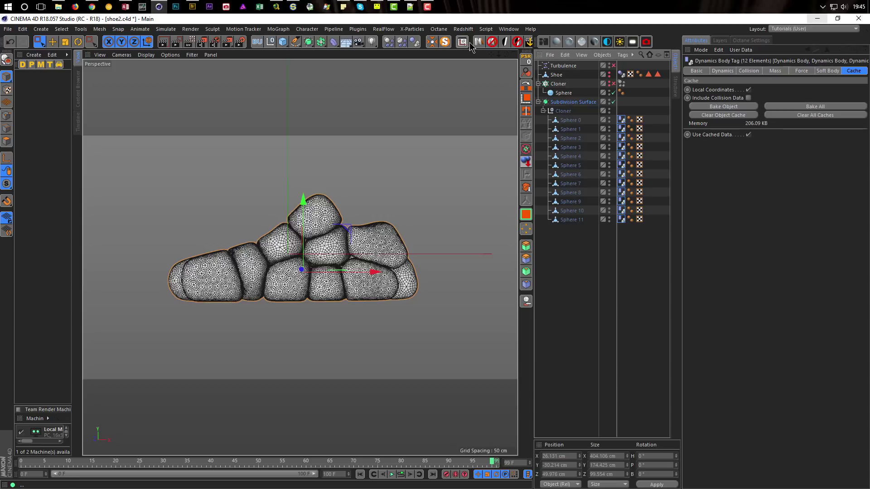
pyautogui.scroll(-5, 317, 44)
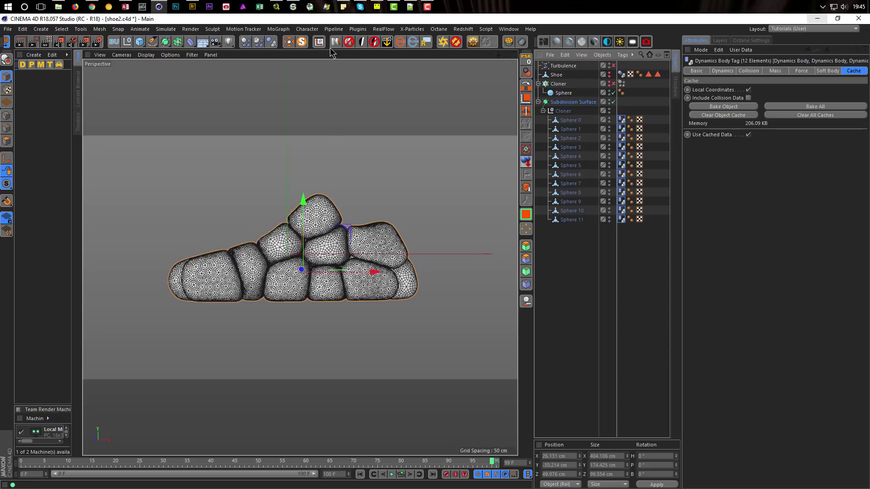
# Add the Nikomedias Scene Rig Ultimate backdrop and switch off its Infinite Floor in the Floor tab.
pyautogui.click(335, 42)
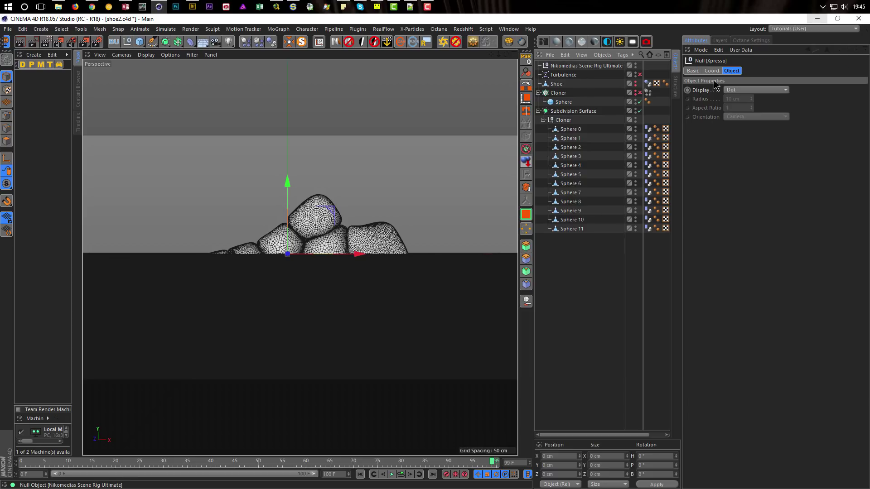
pyautogui.click(589, 66)
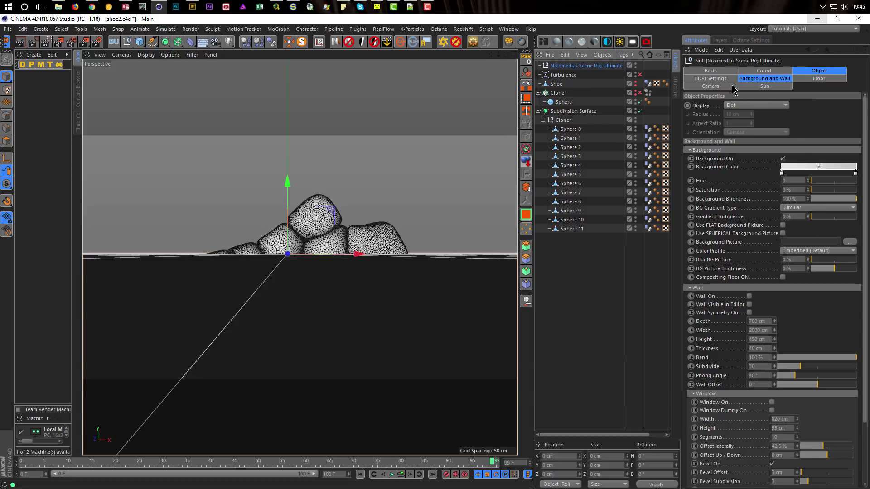
pyautogui.click(819, 78)
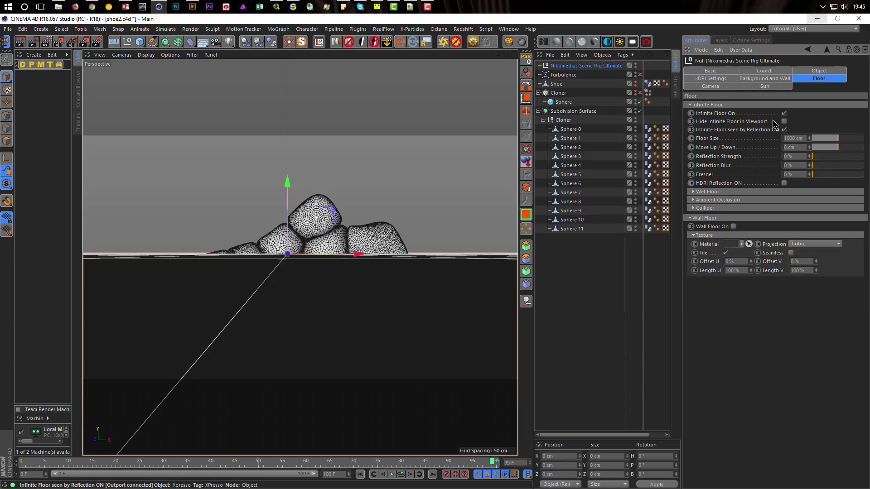
pyautogui.click(785, 114)
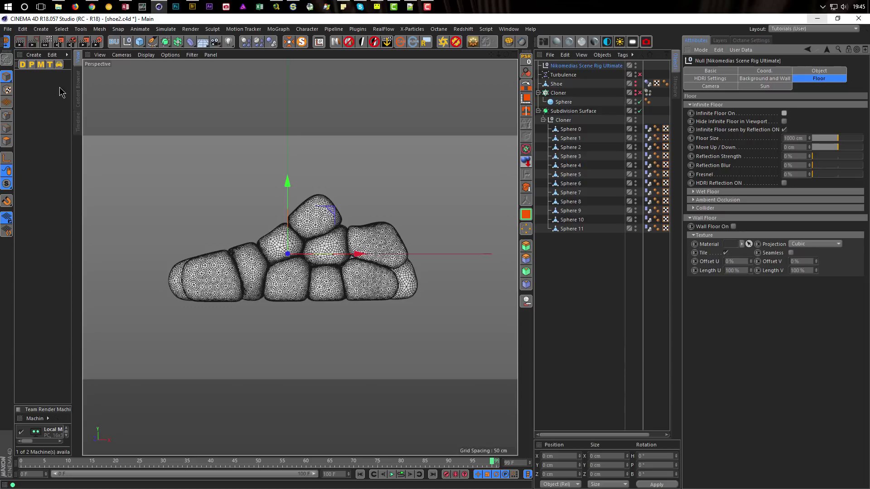
# Load the Glossy Plastic preset material and open it in the full Material Editor.
pyautogui.click(32, 65)
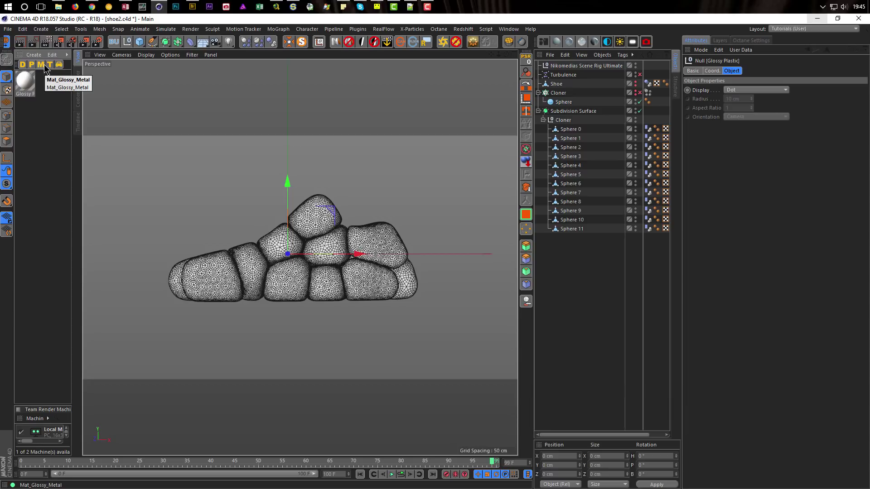
pyautogui.click(26, 83)
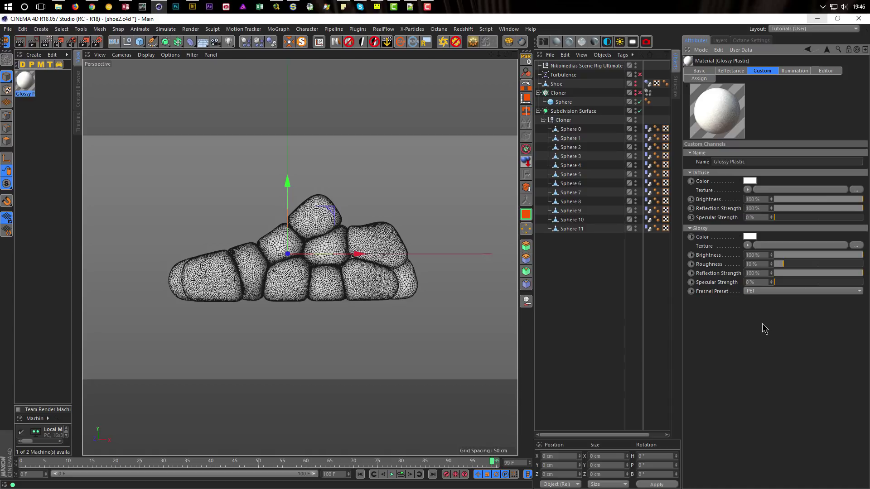
pyautogui.click(747, 190)
pyautogui.click(747, 192)
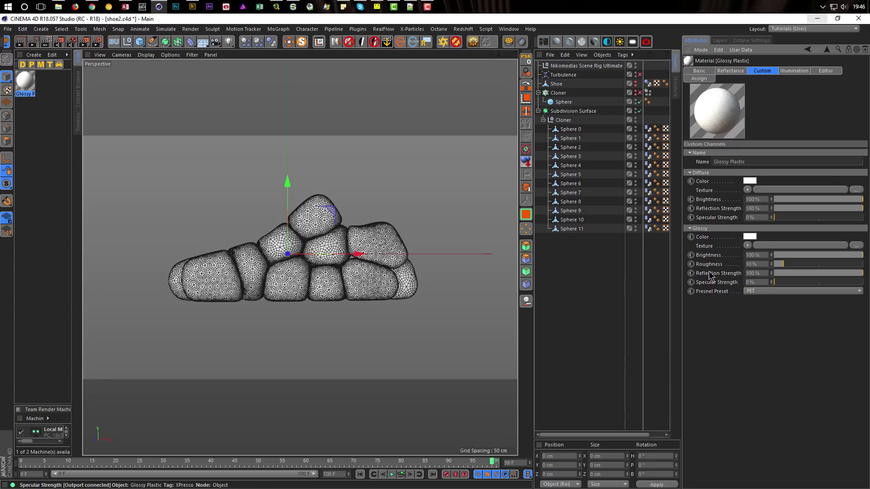
pyautogui.doubleClick(33, 83)
# Inspect the Diffuse reflectance layer, toggle Color on and back off, then close the Material Editor.
pyautogui.click(163, 162)
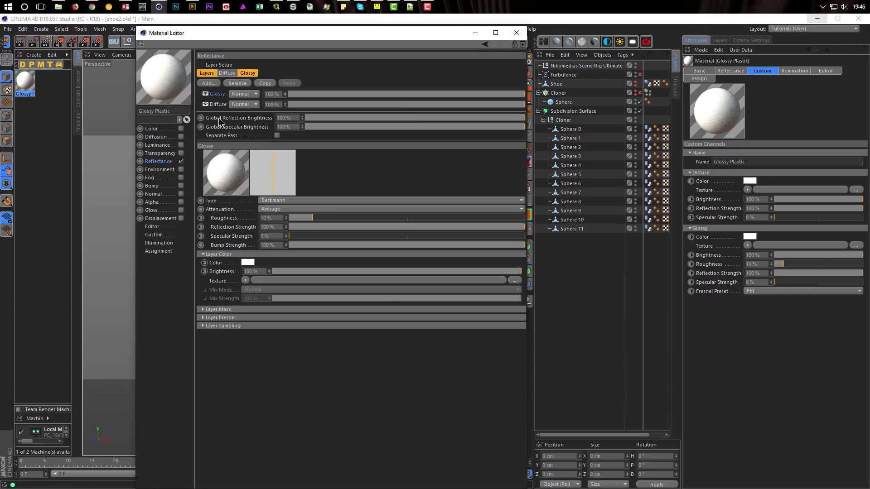
pyautogui.click(219, 104)
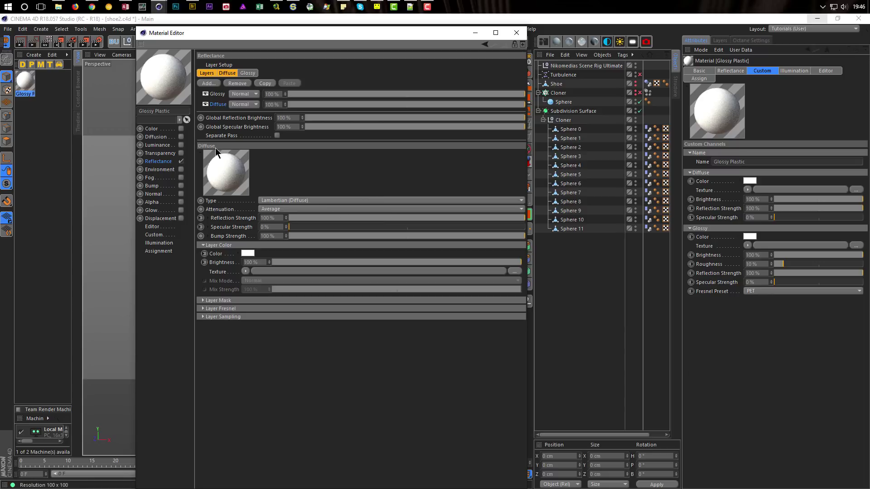
pyautogui.click(181, 129)
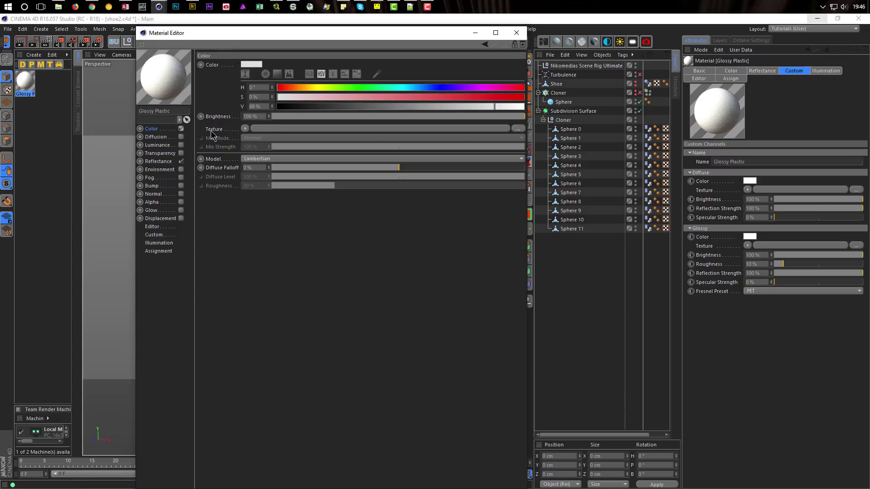
pyautogui.click(181, 129)
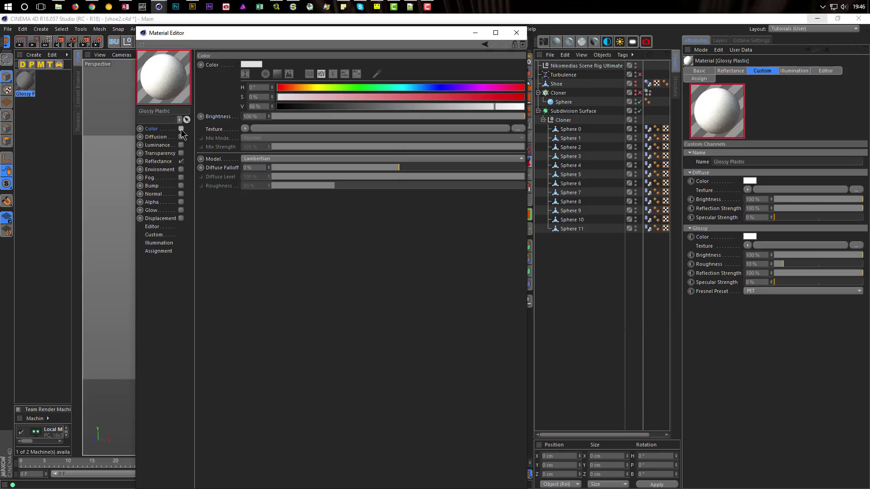
pyautogui.click(518, 34)
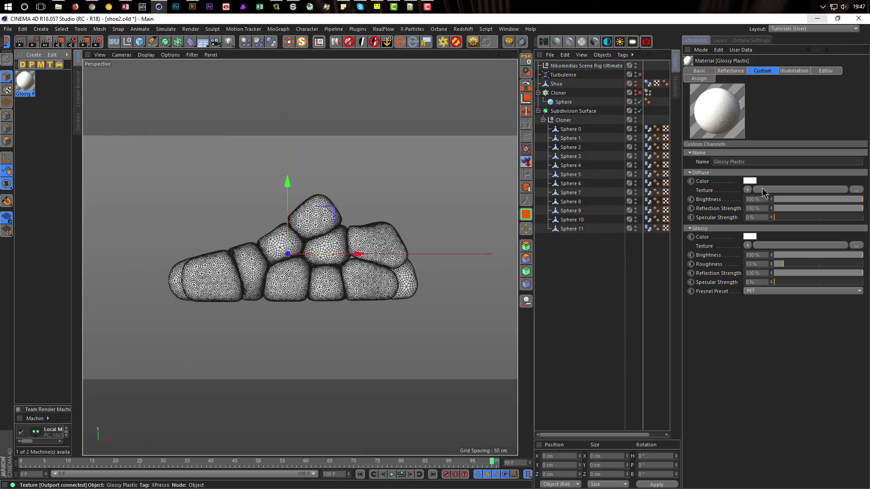
# Load an Effects > Variation shader into the diffuse texture and apply Glossy Plastic to the Cloner.
pyautogui.click(747, 191)
pyautogui.moveTo(770, 423)
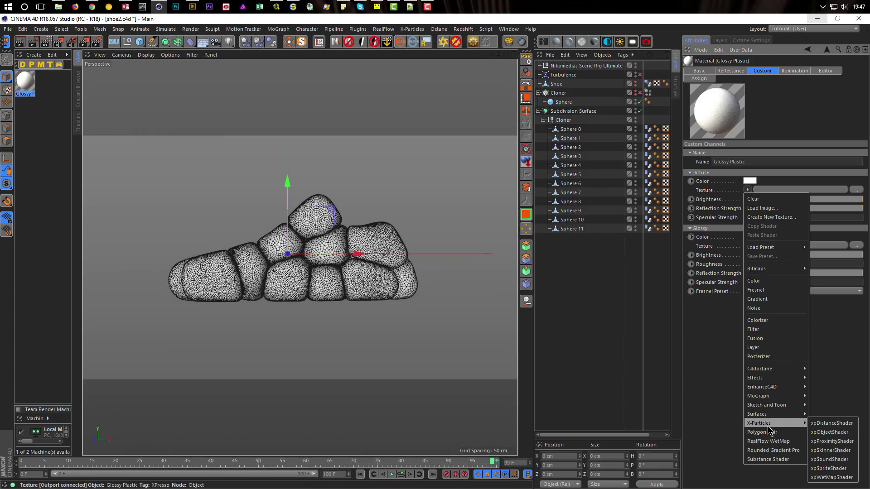
pyautogui.moveTo(776, 388)
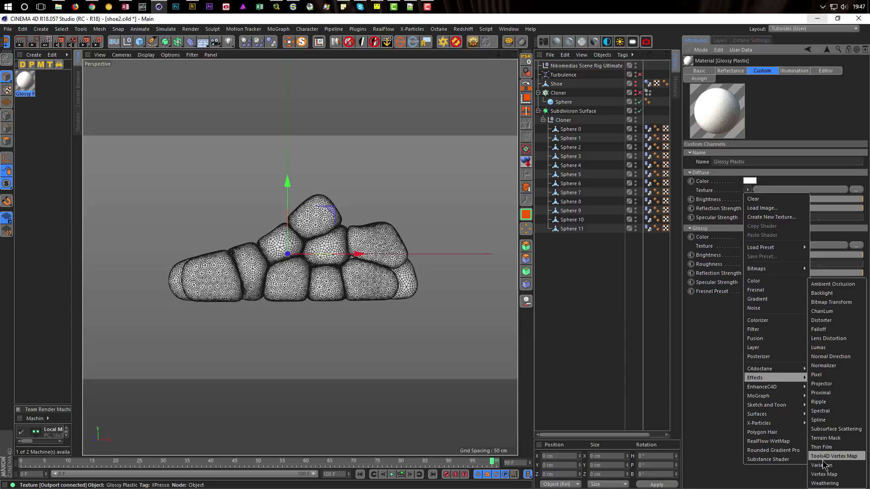
pyautogui.click(822, 467)
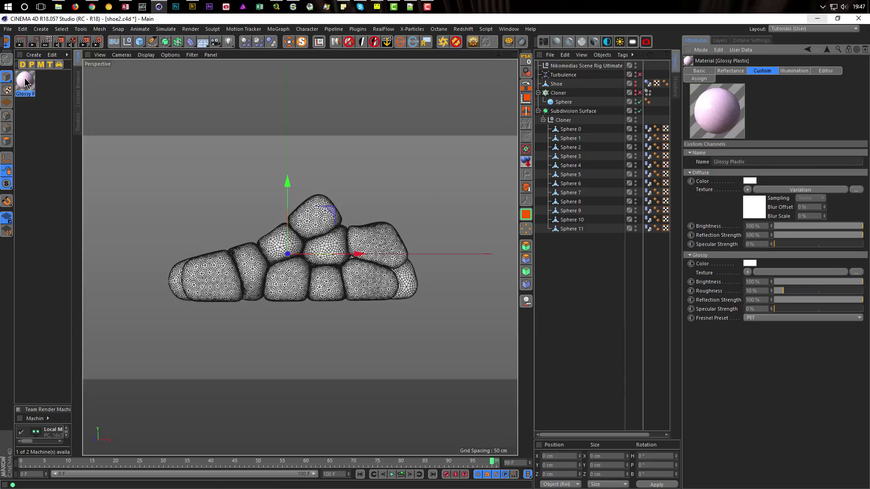
pyautogui.moveTo(26, 83); pyautogui.dragTo(563, 122)
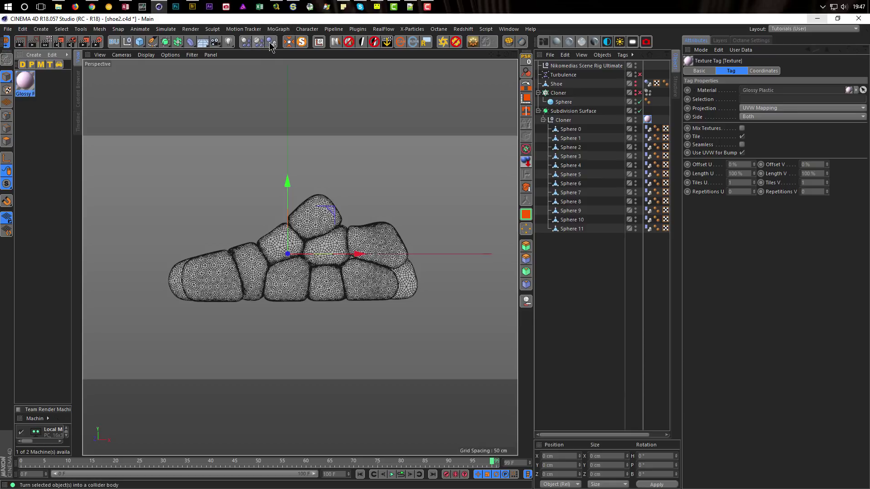
pyautogui.scroll(3, 199, 45)
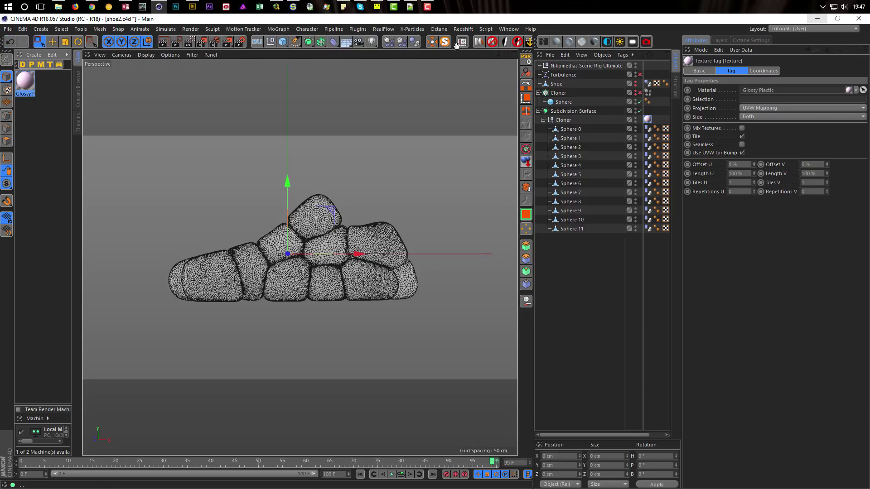
# Start a taller Interactive Render Region and switch the active render setting to Low GI.
pyautogui.click(190, 42)
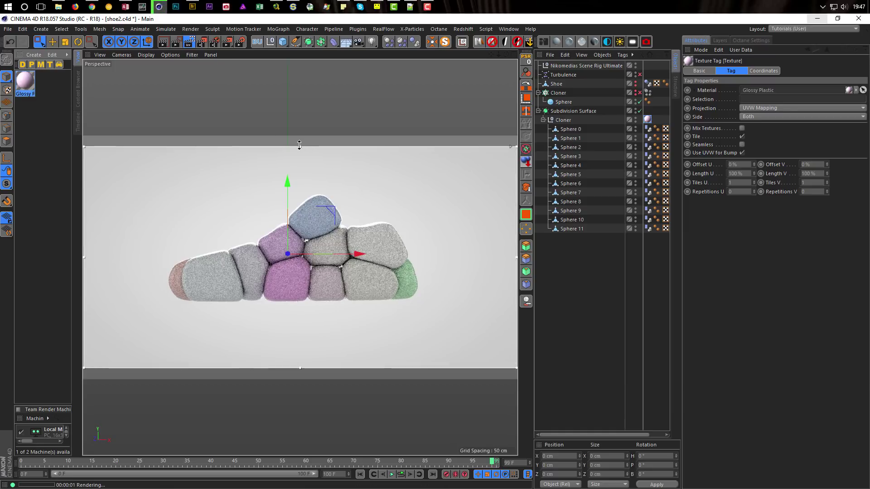
pyautogui.moveTo(302, 147); pyautogui.dragTo(301, 135)
pyautogui.moveTo(300, 368); pyautogui.dragTo(302, 379)
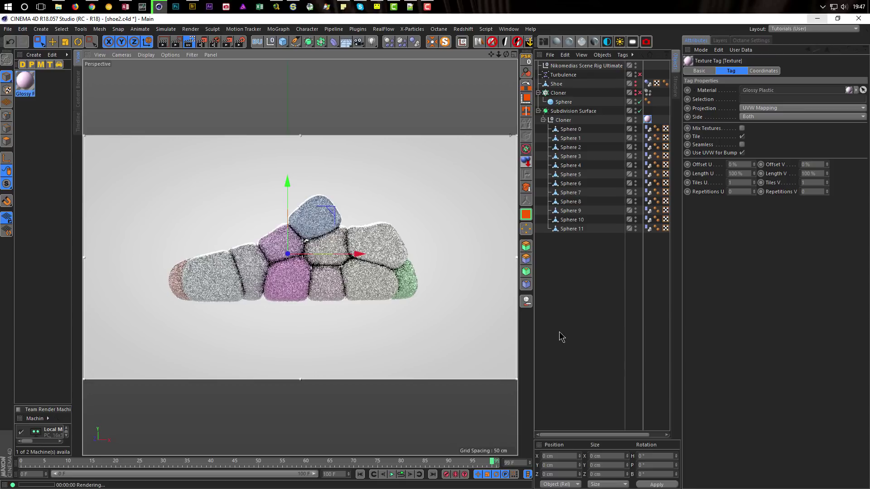
pyautogui.click(240, 41)
pyautogui.click(213, 387)
pyautogui.click(634, 215)
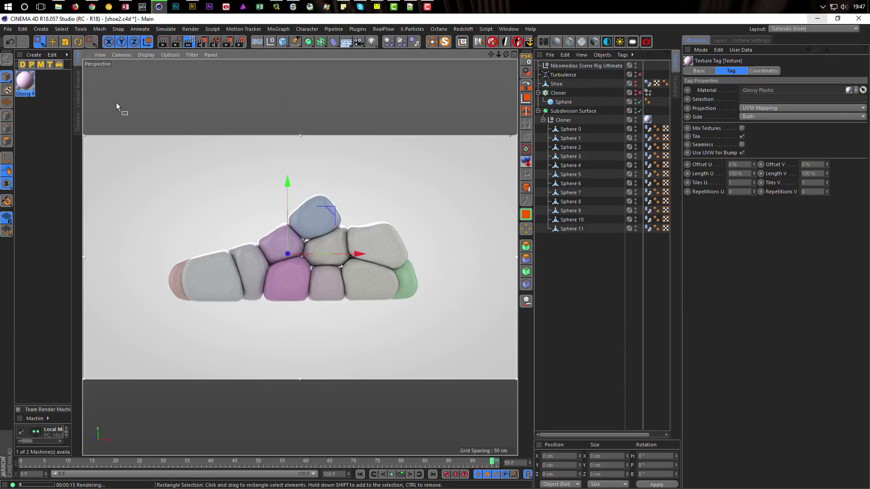
# Show Glossy Plastic in a separate, enlarged Attributes window and open its Variation shader settings.
pyautogui.click(28, 84)
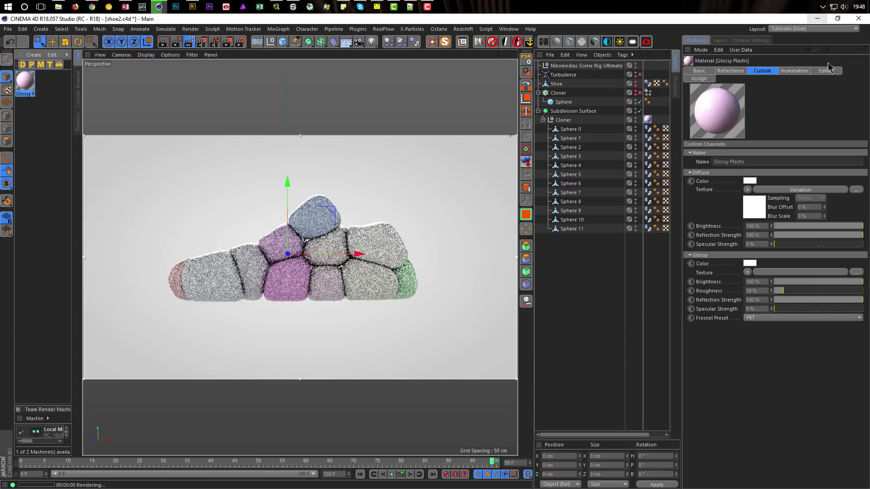
pyautogui.click(863, 50)
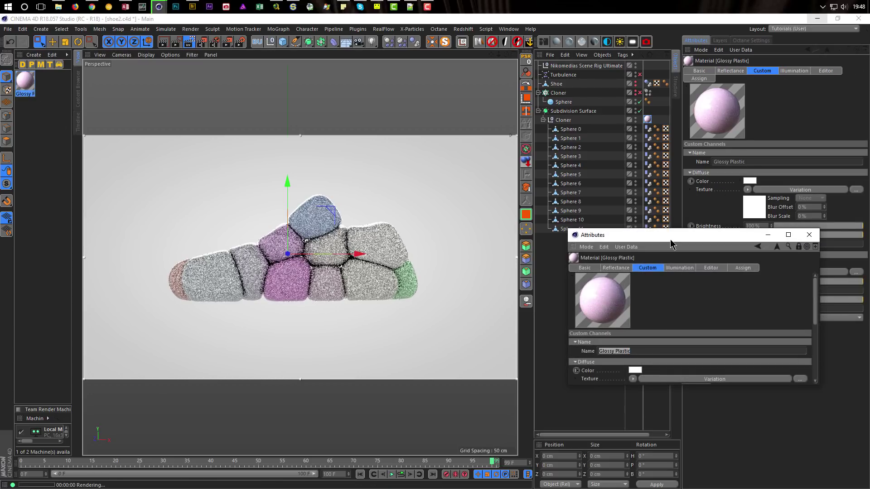
pyautogui.moveTo(685, 235); pyautogui.dragTo(691, 164)
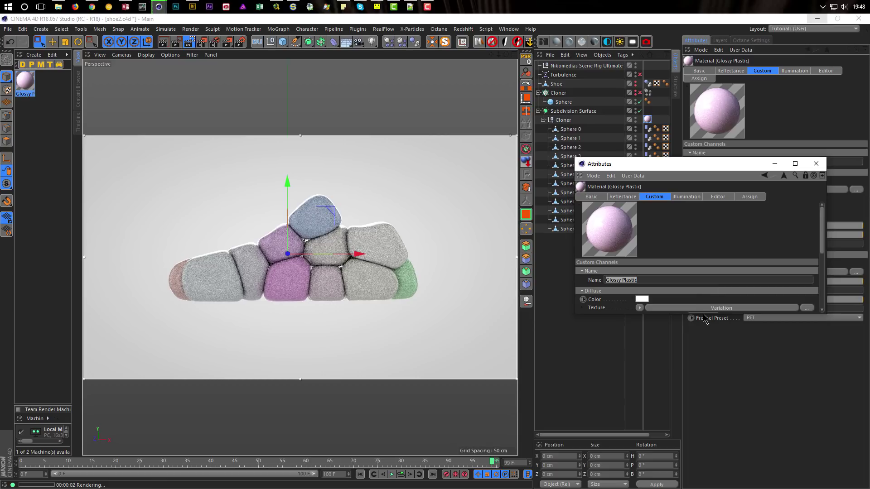
pyautogui.moveTo(700, 315); pyautogui.dragTo(689, 465)
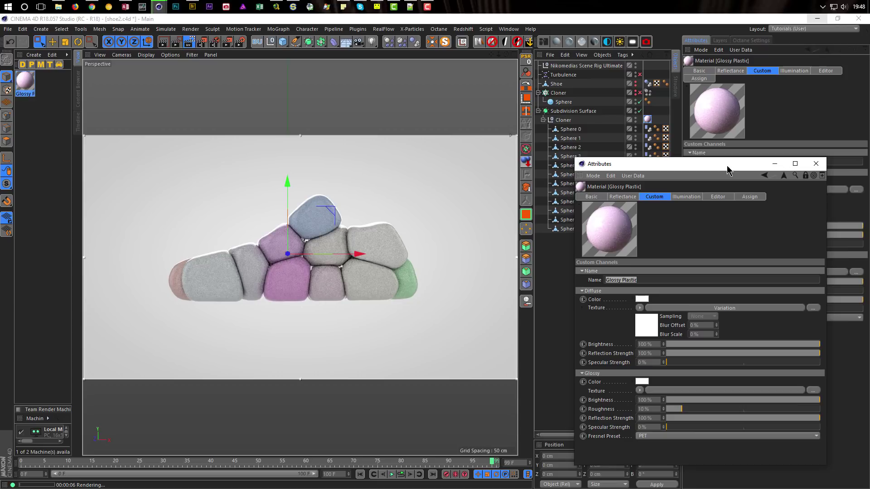
pyautogui.moveTo(727, 165)
pyautogui.mouseDown()
pyautogui.moveTo(753, 165)
pyautogui.moveTo(741, 161)
pyautogui.mouseUp()
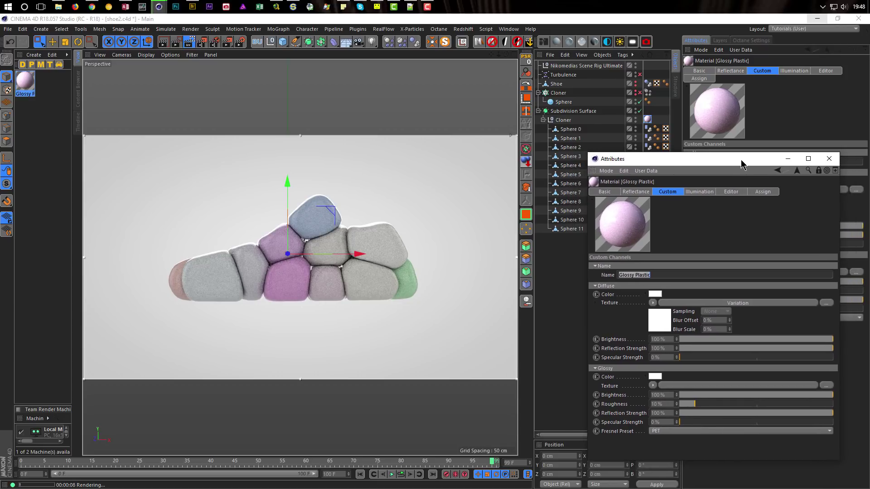
pyautogui.click(659, 320)
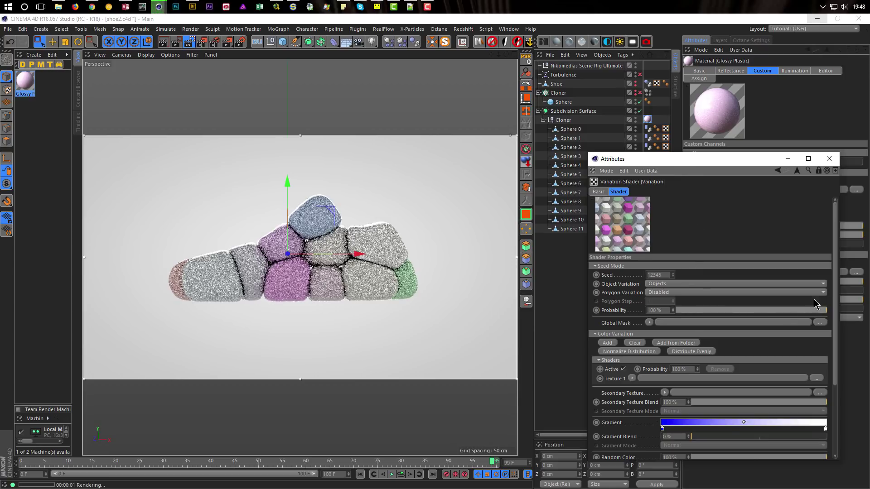
pyautogui.moveTo(754, 154); pyautogui.dragTo(757, 73)
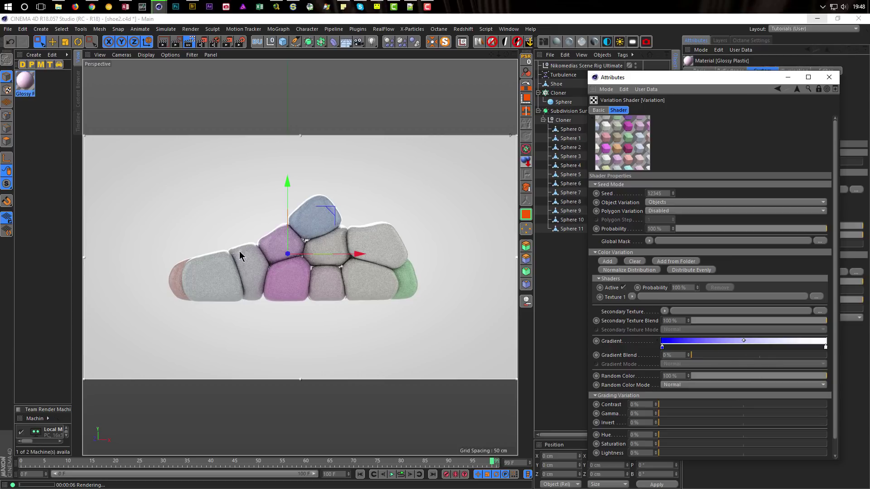
# Set the Variation seed to 12347, Random Color 0%, and Gradient Blend 100% in Replace mode.
pyautogui.click(673, 192)
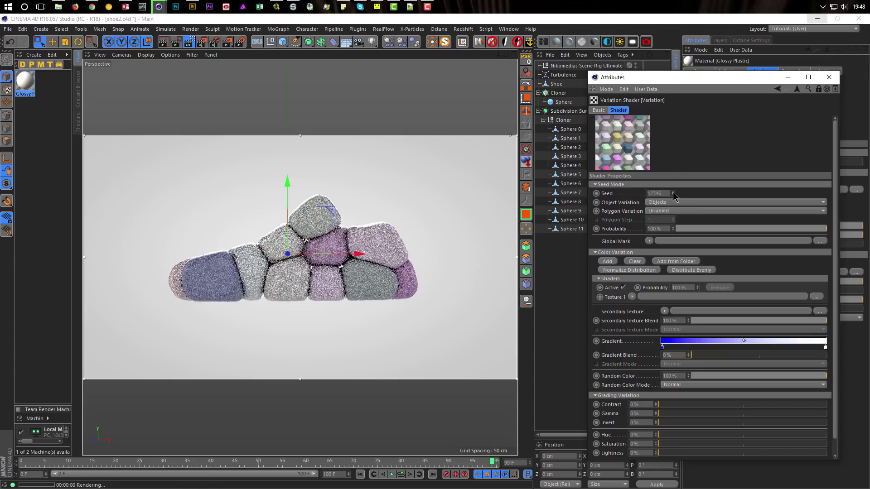
pyautogui.click(673, 192)
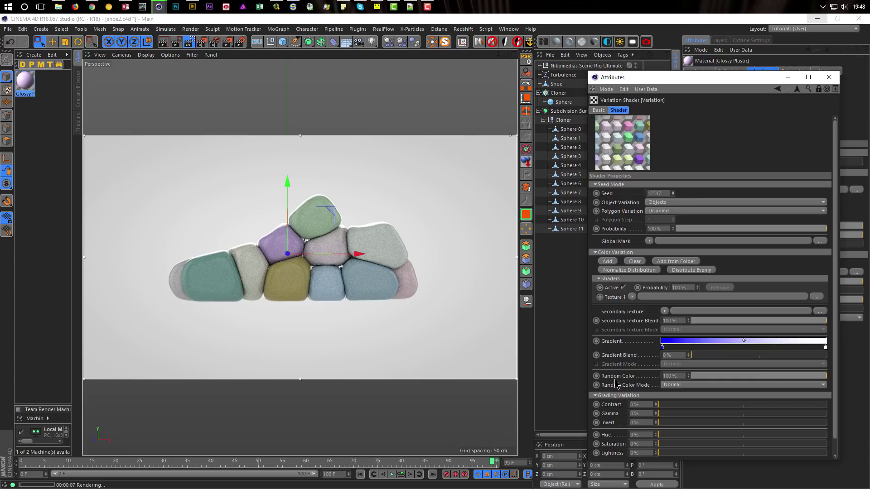
pyautogui.moveTo(720, 376); pyautogui.dragTo(674, 376)
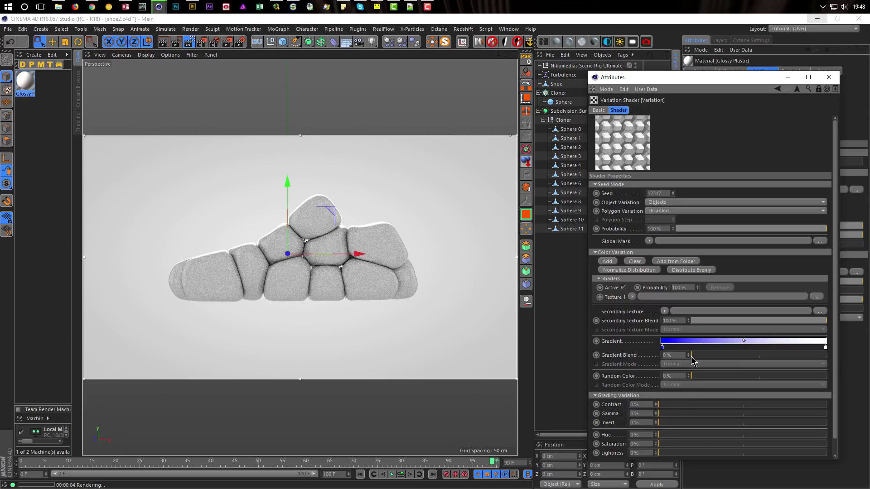
pyautogui.moveTo(694, 354); pyautogui.dragTo(833, 359)
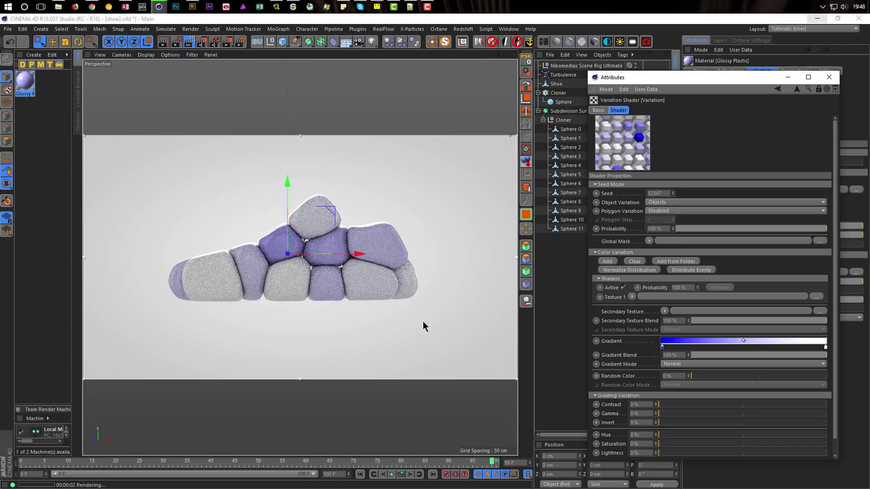
pyautogui.click(672, 365)
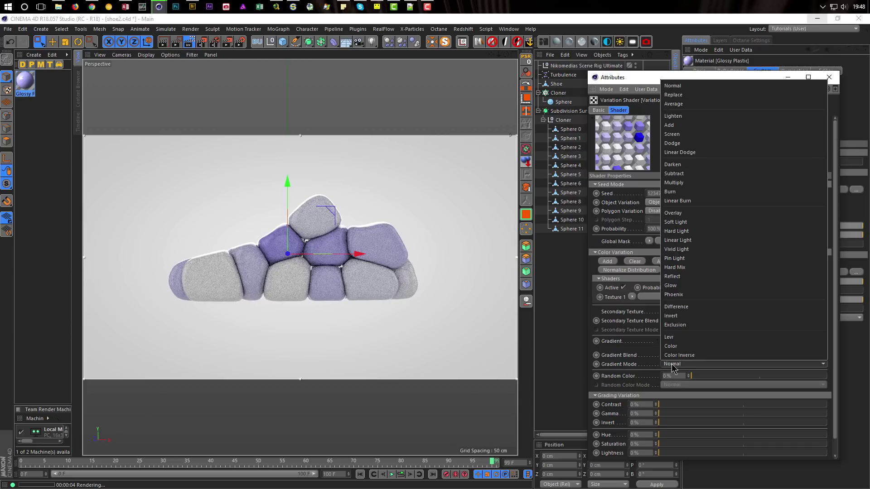
pyautogui.click(673, 95)
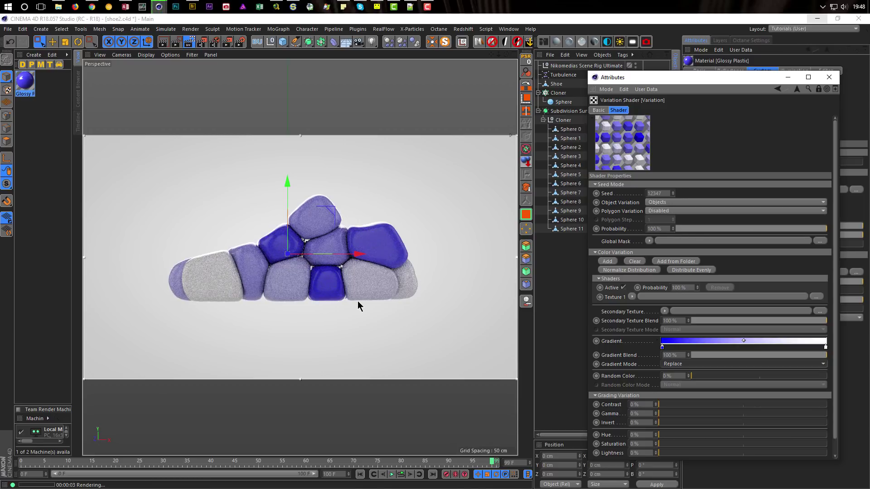
# Change the gradient's left colour stop to a pale pinkish-purple.
pyautogui.doubleClick(662, 347)
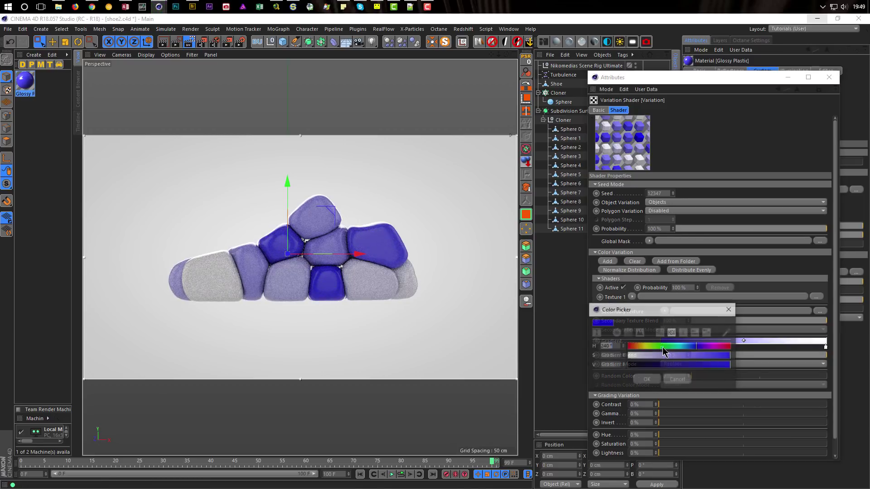
pyautogui.moveTo(671, 356); pyautogui.dragTo(638, 355)
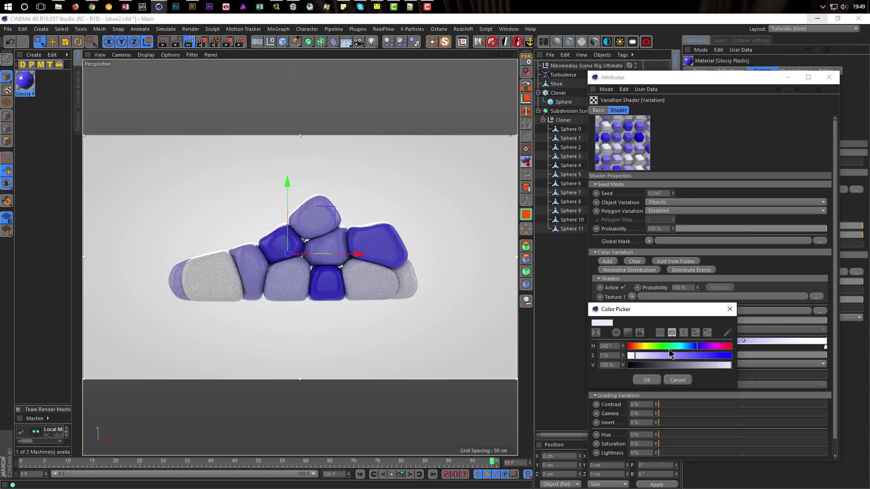
pyautogui.click(711, 346)
pyautogui.click(640, 355)
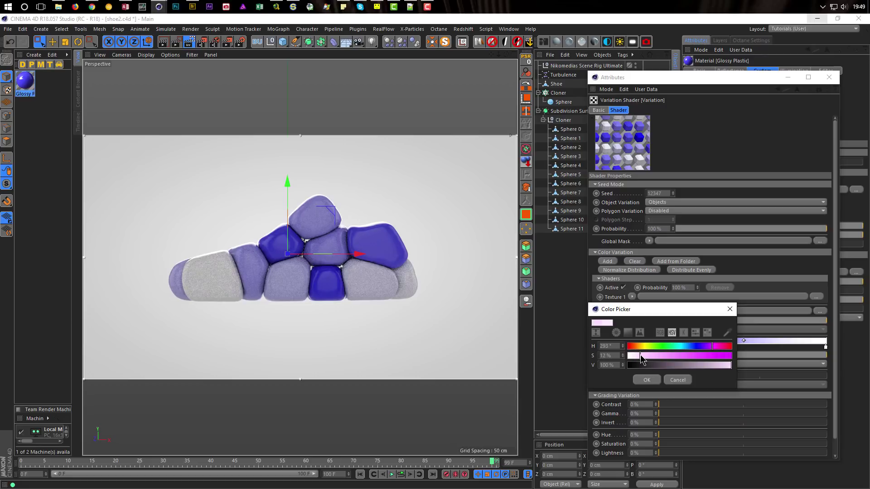
pyautogui.click(646, 381)
# Replace the blue right-hand stop with a new, more saturated pink stop.
pyautogui.moveTo(825, 346); pyautogui.dragTo(757, 366)
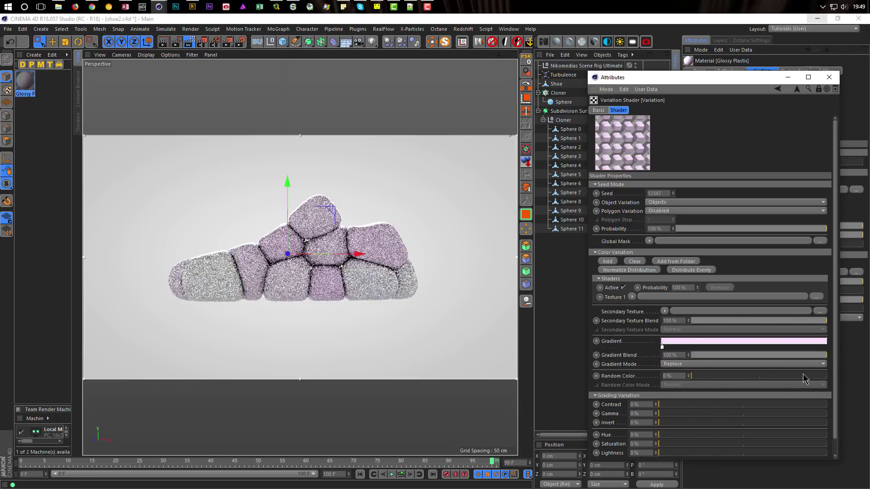
pyautogui.click(670, 347)
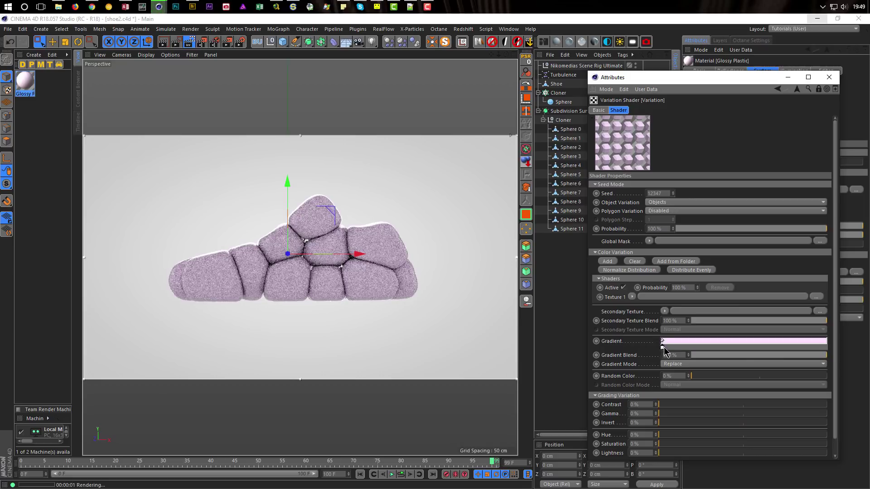
pyautogui.moveTo(671, 347)
pyautogui.mouseDown()
pyautogui.moveTo(833, 351)
pyautogui.moveTo(825, 348)
pyautogui.mouseUp()
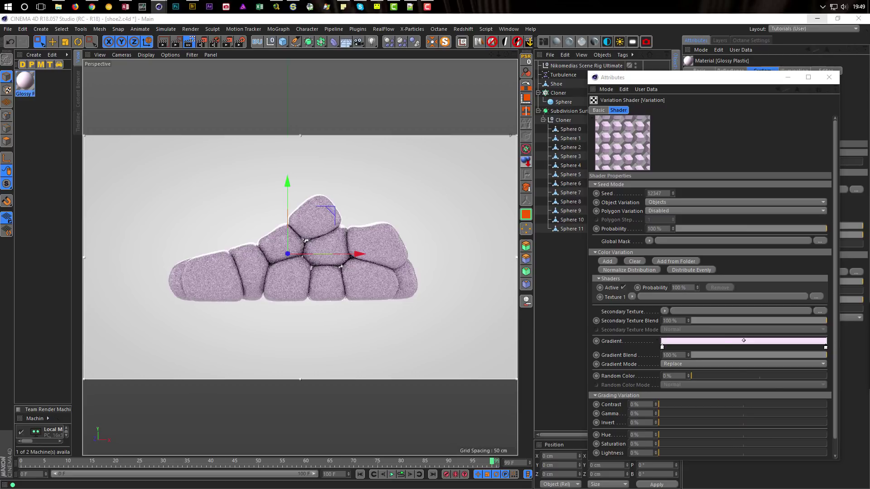
pyautogui.doubleClick(825, 348)
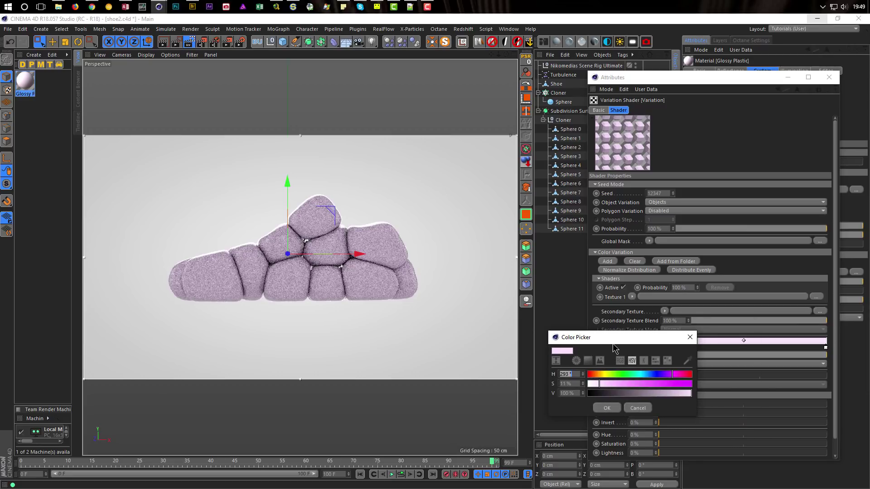
pyautogui.moveTo(606, 384); pyautogui.dragTo(611, 384)
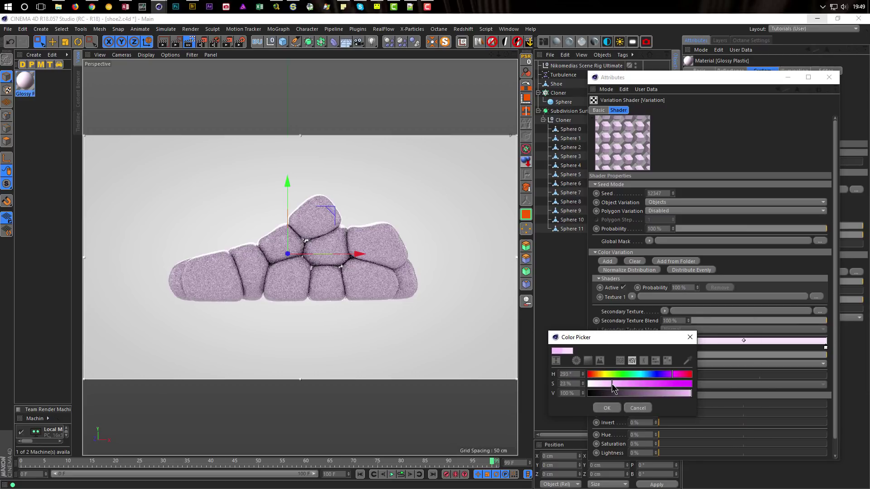
pyautogui.click(606, 407)
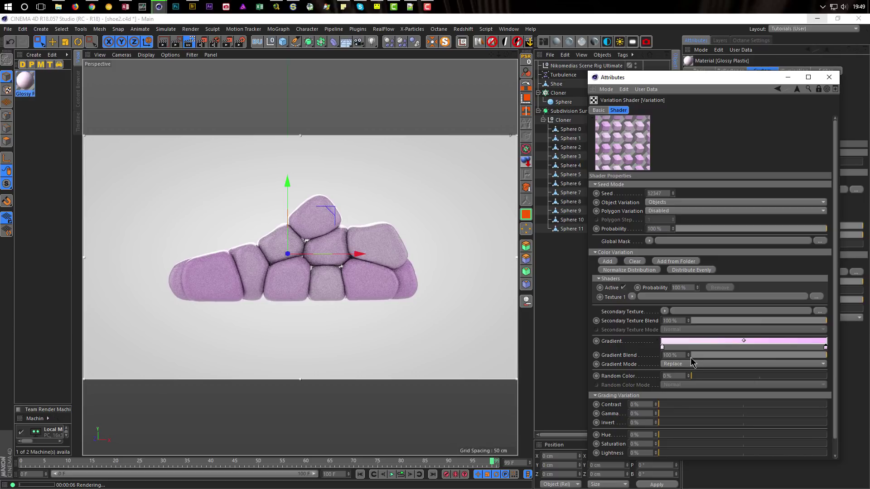
# Lower the left stop's saturation to 6% for a paler pink.
pyautogui.doubleClick(661, 348)
pyautogui.click(633, 354)
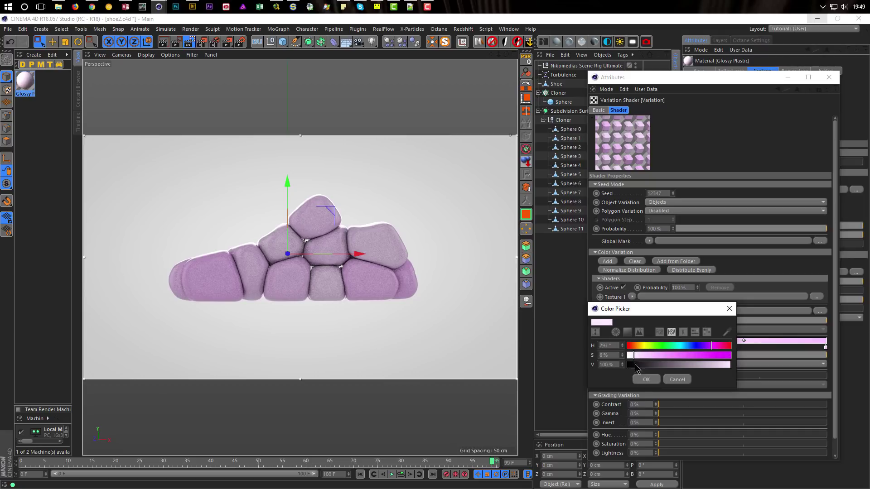
pyautogui.click(646, 380)
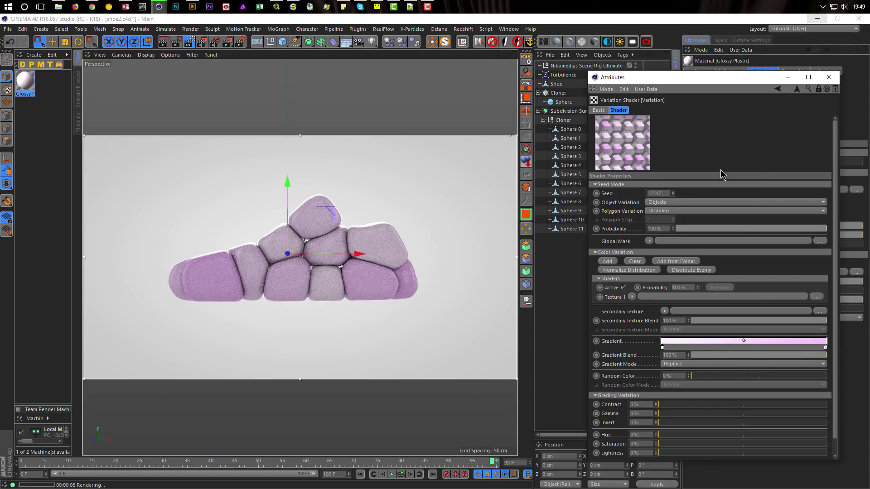
# Set Glossy Plastic's Glossy Roughness to 49% and select the Nikomedias Scene Rig Ultimate.
pyautogui.click(777, 89)
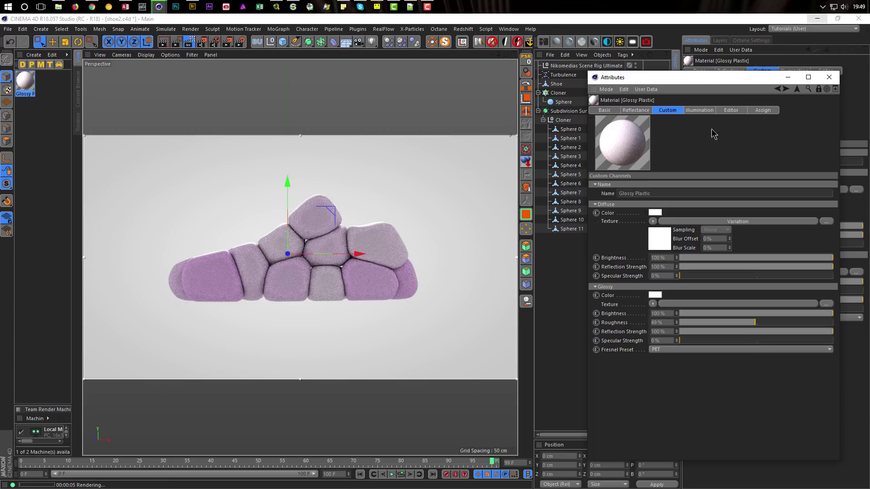
pyautogui.moveTo(713, 80); pyautogui.dragTo(671, 308)
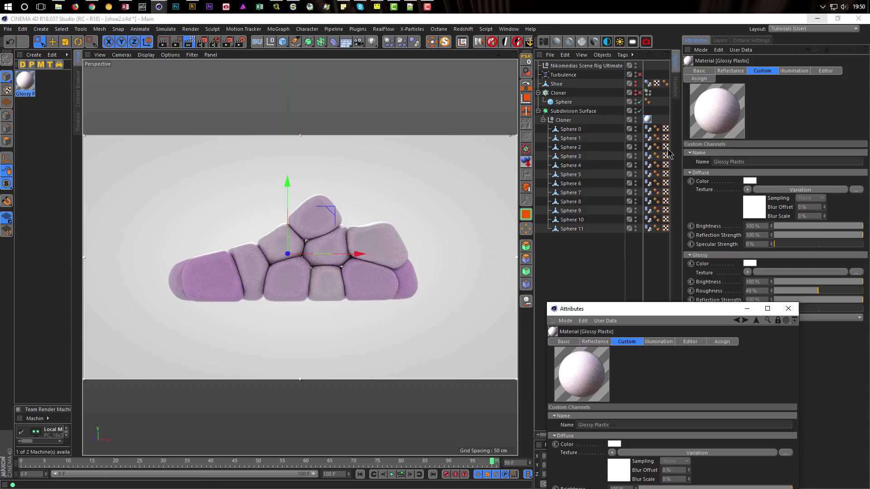
pyautogui.click(577, 67)
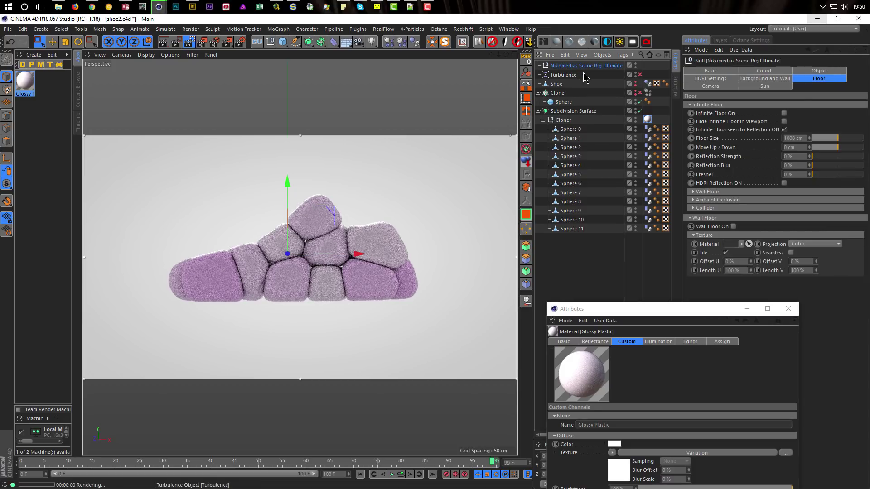
# Turn on HDRI preview, rotate the HDRI 41° horizontally and vertically, and close the floating Attributes window.
pyautogui.click(710, 79)
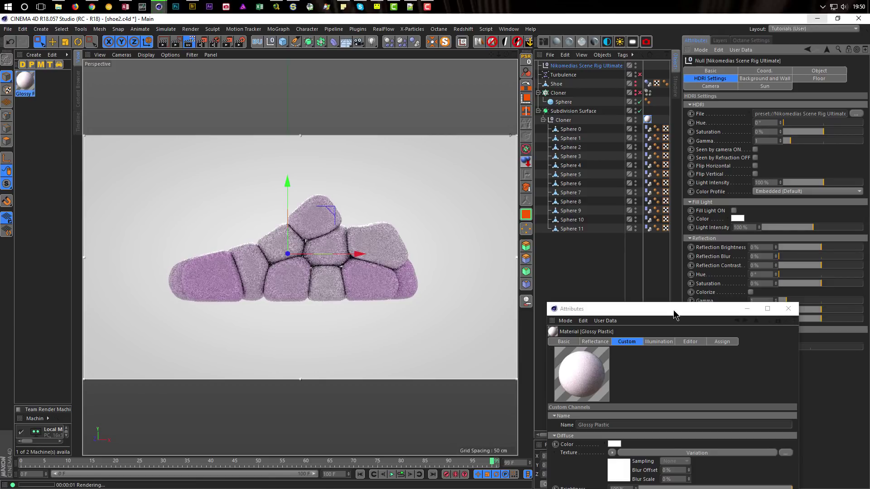
pyautogui.moveTo(674, 312); pyautogui.dragTo(551, 365)
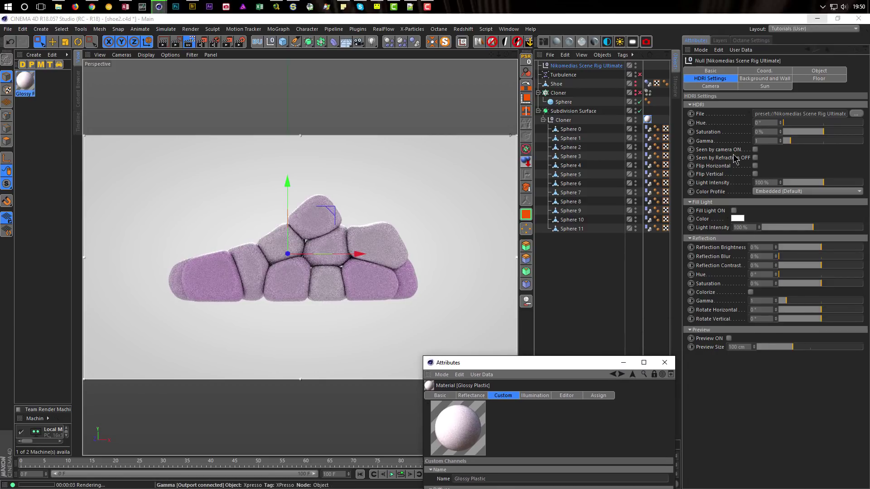
pyautogui.click(728, 339)
pyautogui.moveTo(822, 315); pyautogui.dragTo(832, 316)
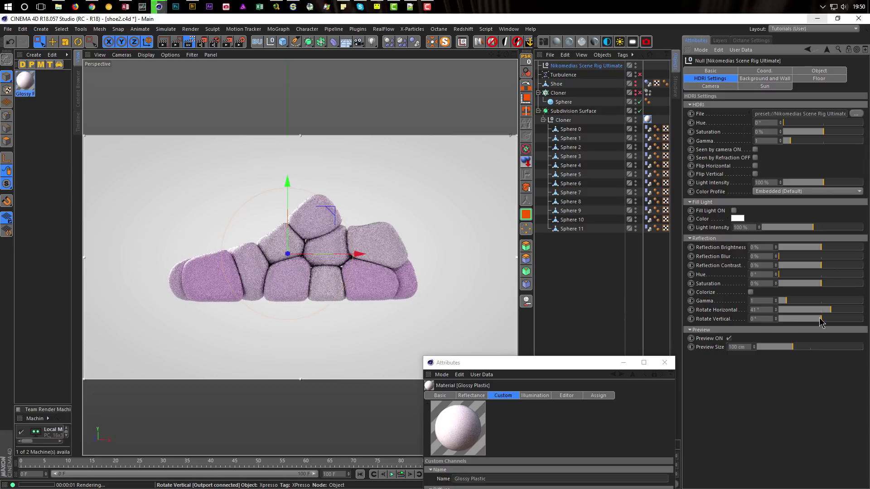
pyautogui.moveTo(821, 320); pyautogui.dragTo(833, 320)
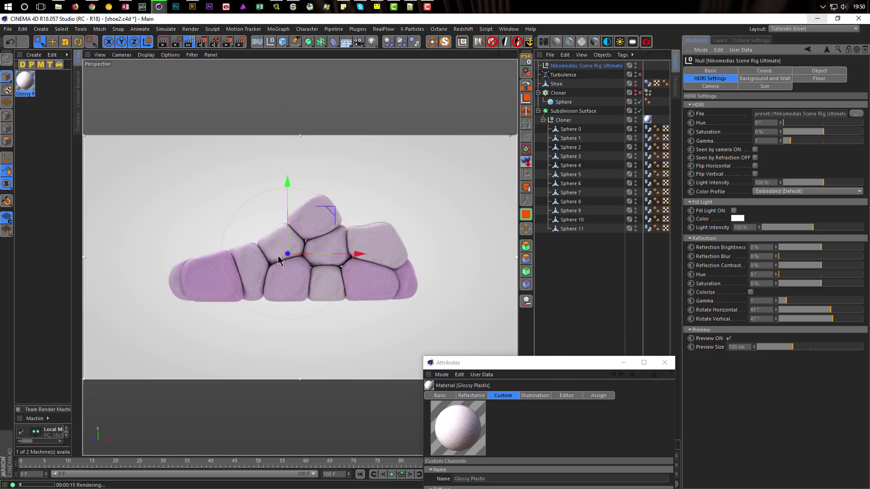
pyautogui.moveTo(542, 365); pyautogui.dragTo(590, 208)
pyautogui.click(711, 204)
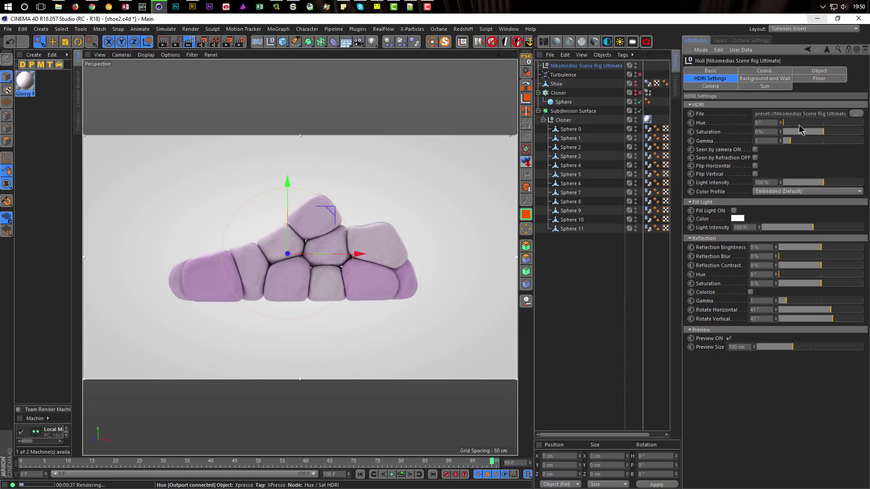
# Float the Glossy Plastic Variation shader beside the scene rig's background settings.
pyautogui.click(31, 83)
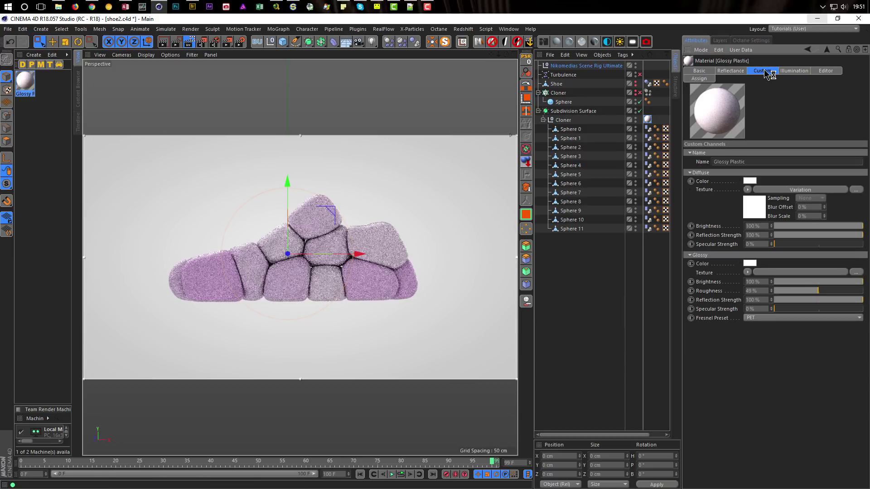
pyautogui.click(865, 49)
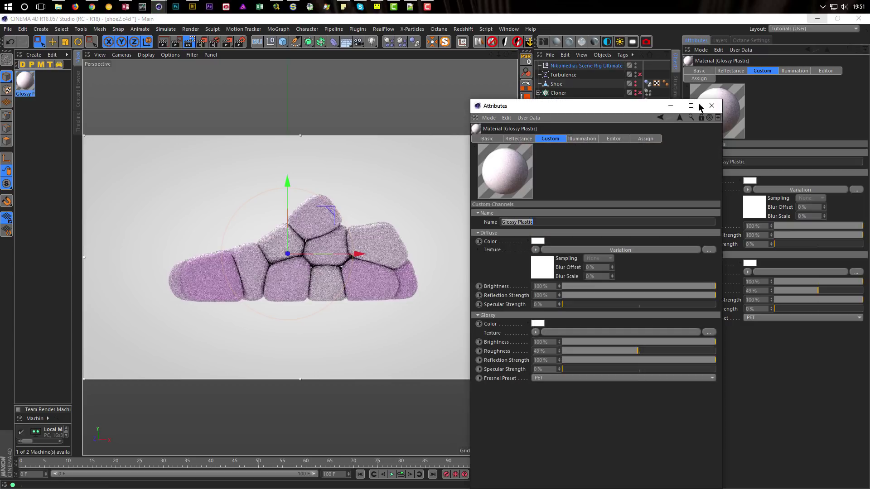
pyautogui.moveTo(632, 107); pyautogui.dragTo(528, 99)
pyautogui.click(596, 67)
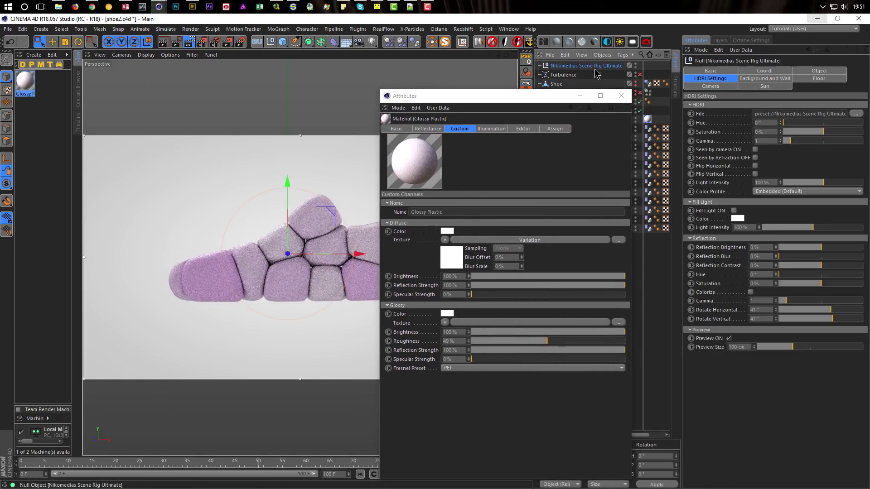
pyautogui.click(765, 78)
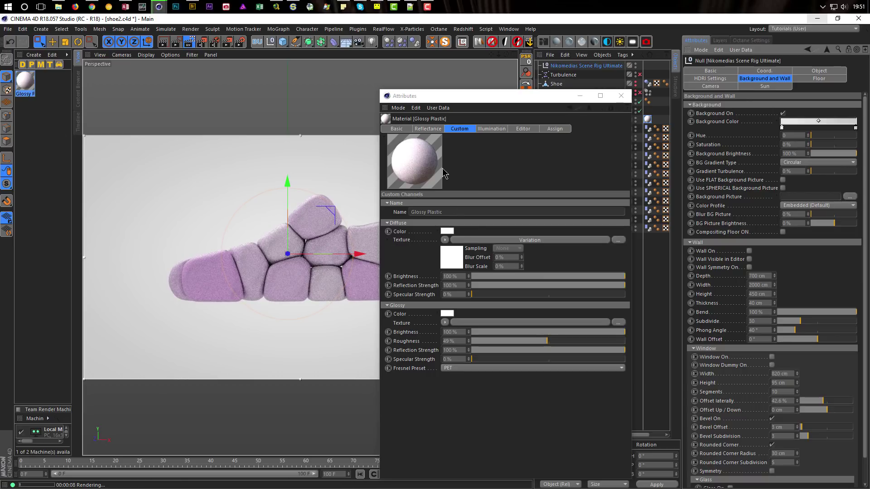
pyautogui.click(455, 257)
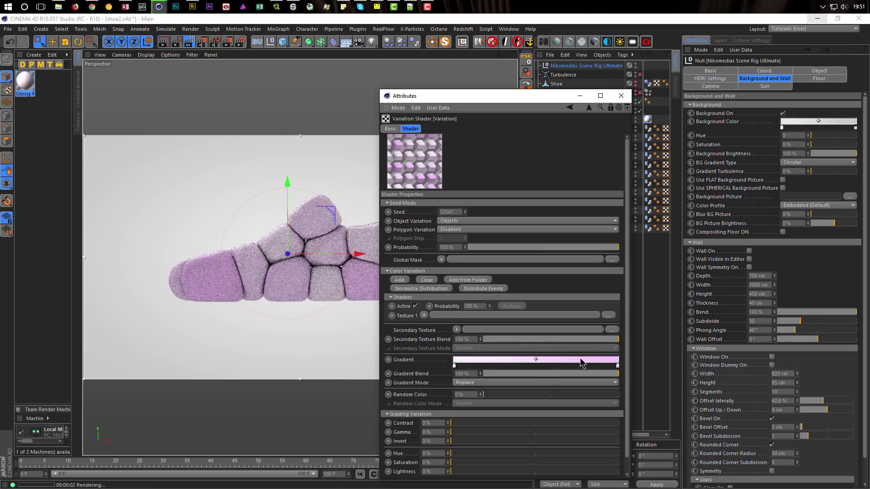
# Sample the pale pink from the Variation gradient into the background gradient's left colour.
pyautogui.doubleClick(781, 129)
pyautogui.moveTo(782, 96); pyautogui.dragTo(770, 116)
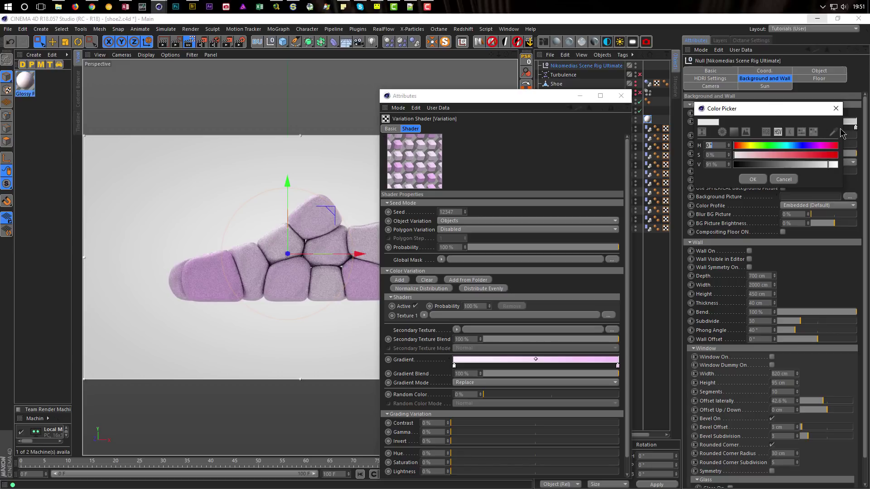
pyautogui.click(832, 132)
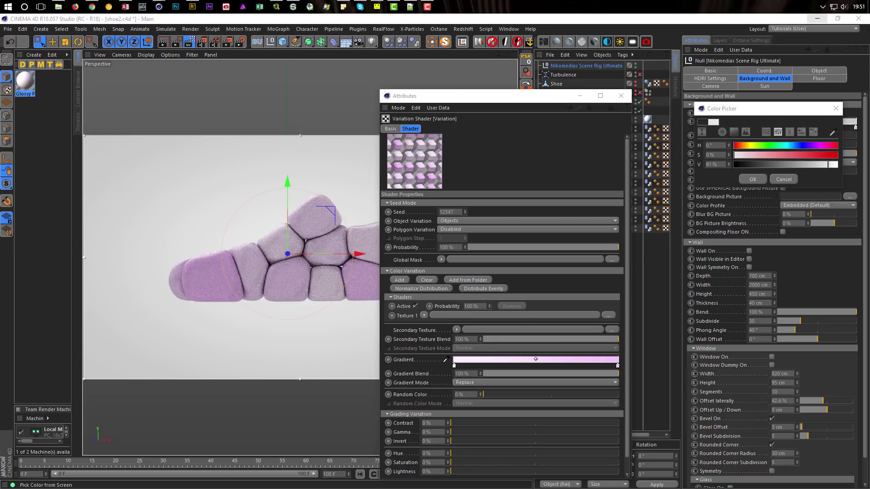
pyautogui.click(460, 360)
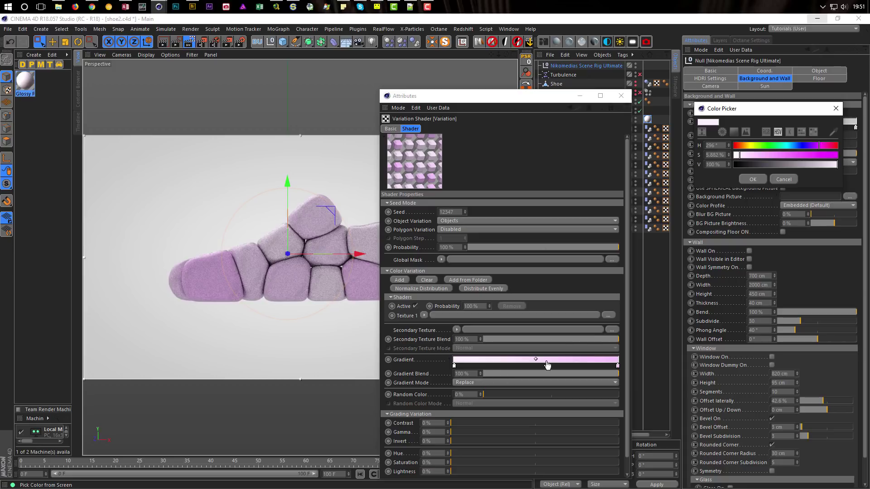
pyautogui.click(754, 180)
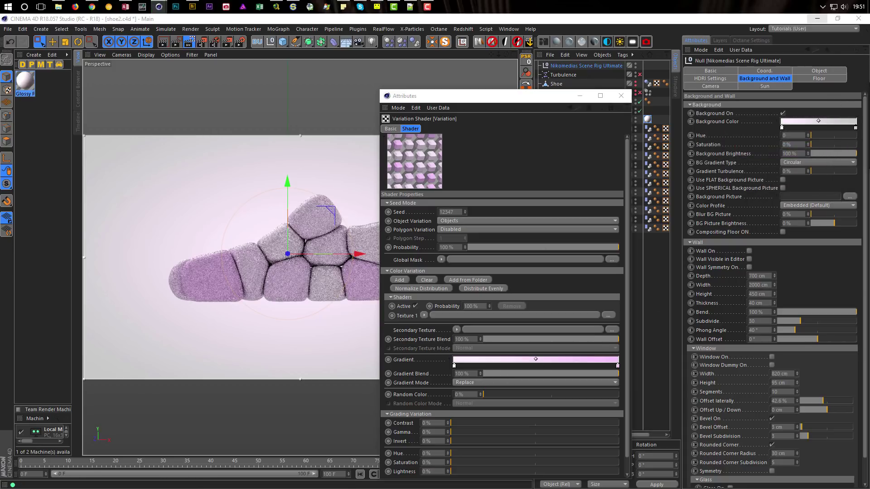
# Replace the background gradient's grey colour with the same sampled pink and close the shader window.
pyautogui.doubleClick(855, 127)
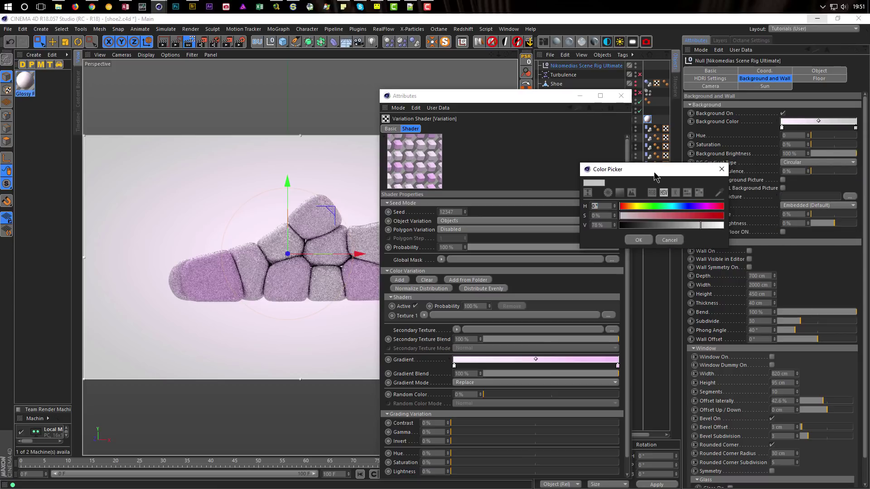
pyautogui.click(718, 193)
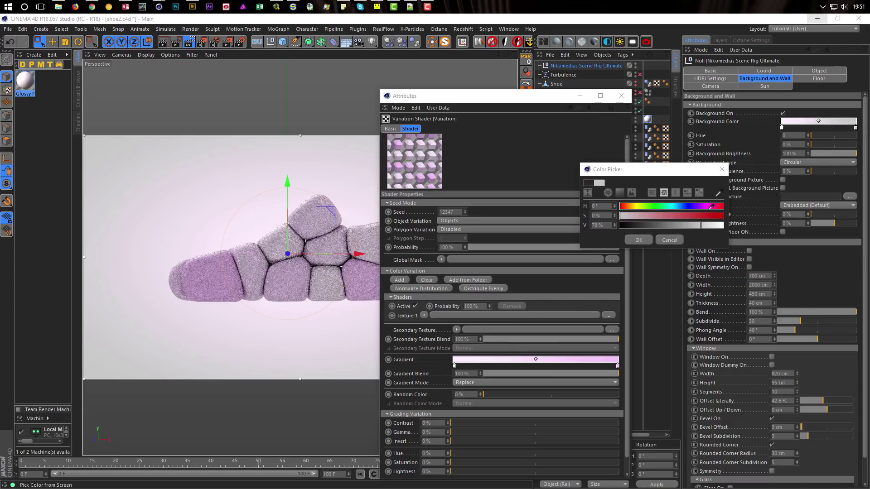
pyautogui.click(619, 357)
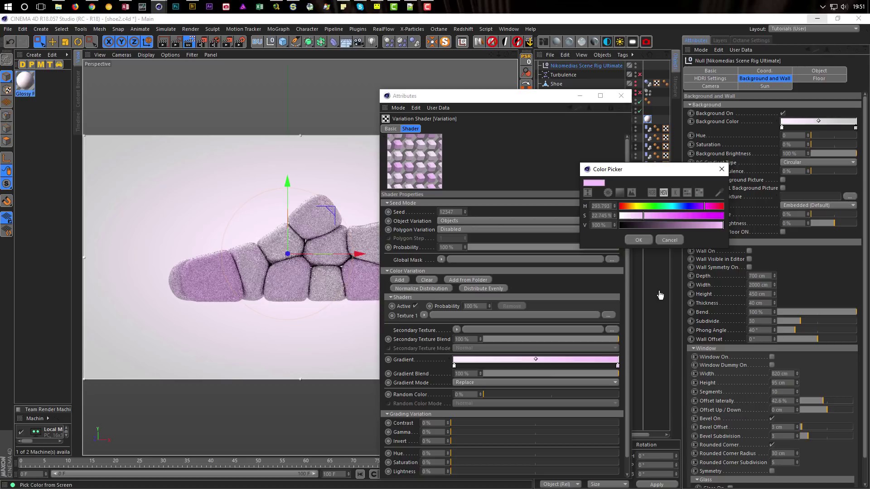
pyautogui.click(638, 239)
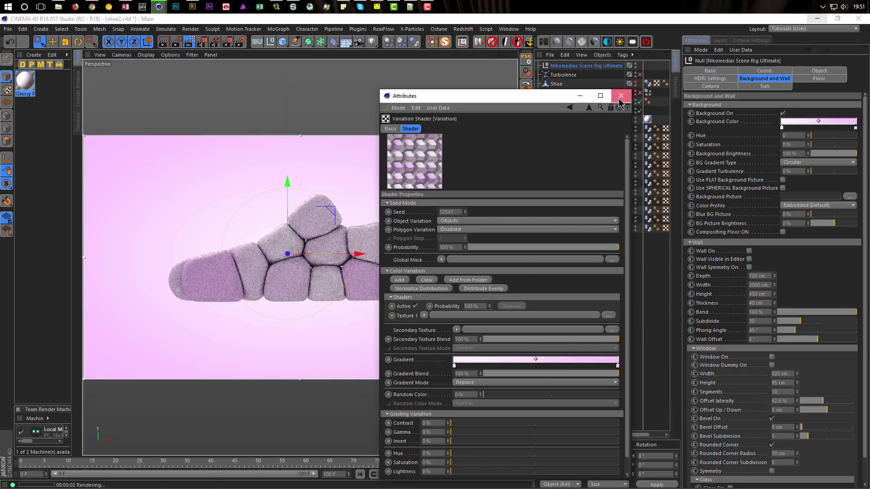
pyautogui.click(619, 96)
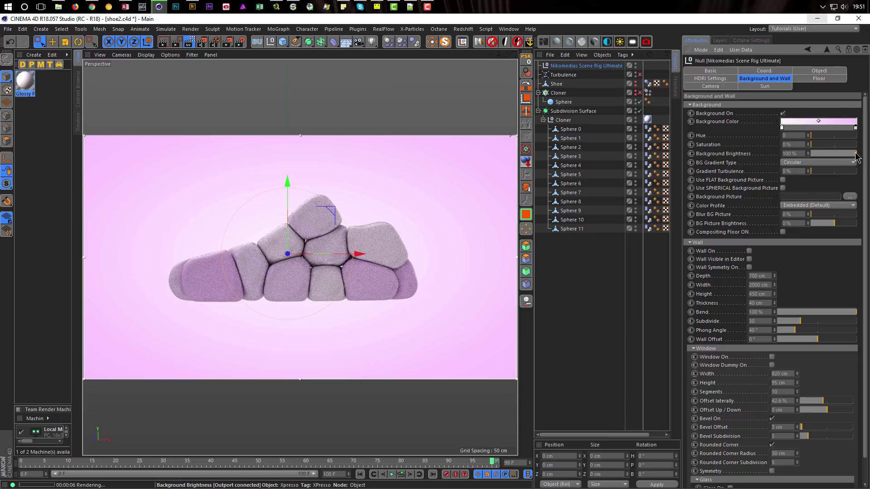
# Lower the background brightness from 100% to 83% and re-render the viewport.
pyautogui.moveTo(855, 153); pyautogui.dragTo(850, 153)
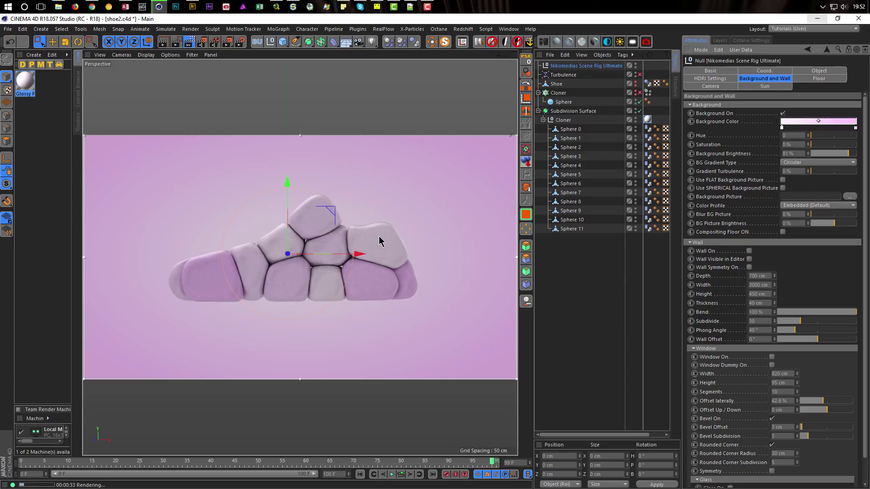
pyautogui.hotkey('ctrl', 'r')
# Lower the Variation shader's pink colour saturation from 6% to 4%.
pyautogui.click(25, 84)
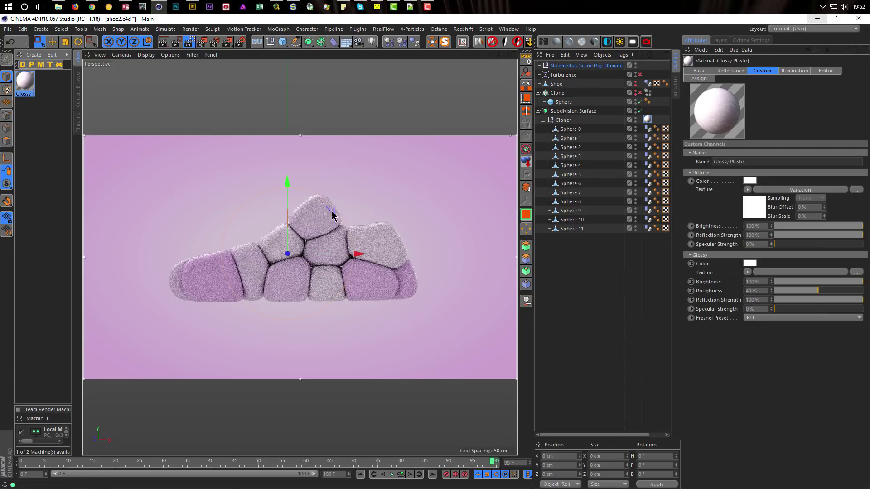
pyautogui.click(756, 212)
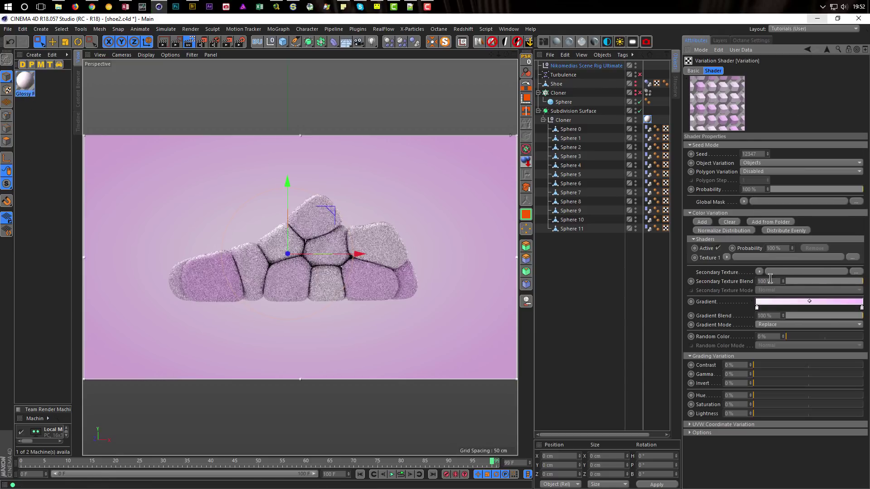
pyautogui.click(757, 306)
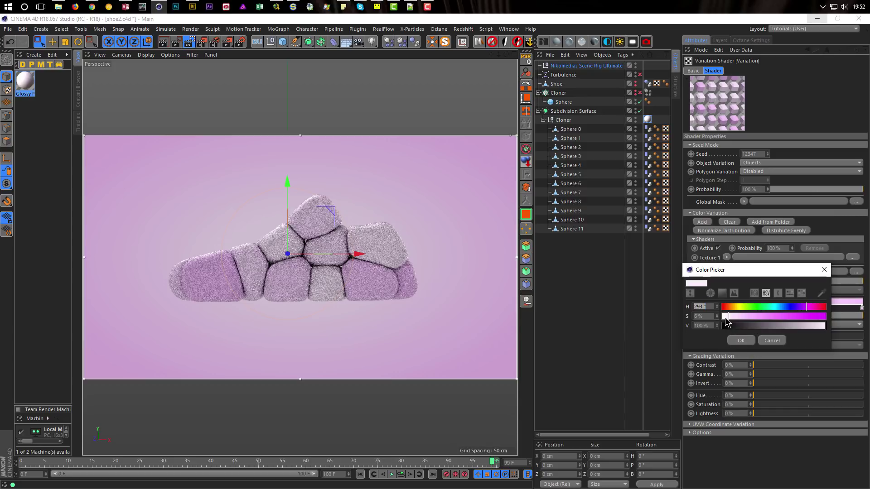
pyautogui.moveTo(726, 317); pyautogui.dragTo(723, 316)
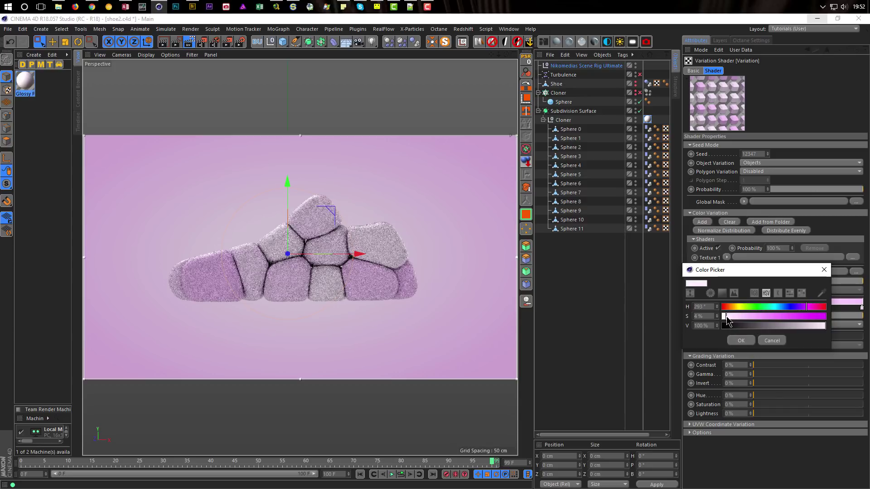
pyautogui.click(740, 340)
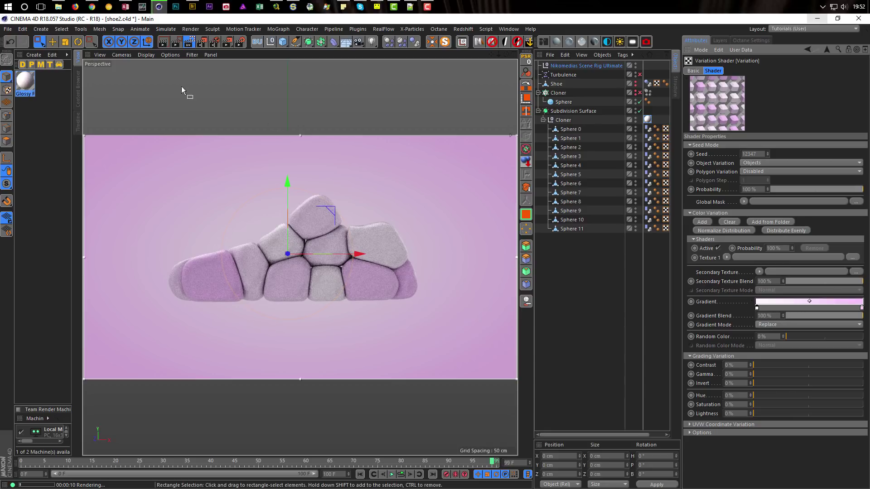
pyautogui.click(240, 42)
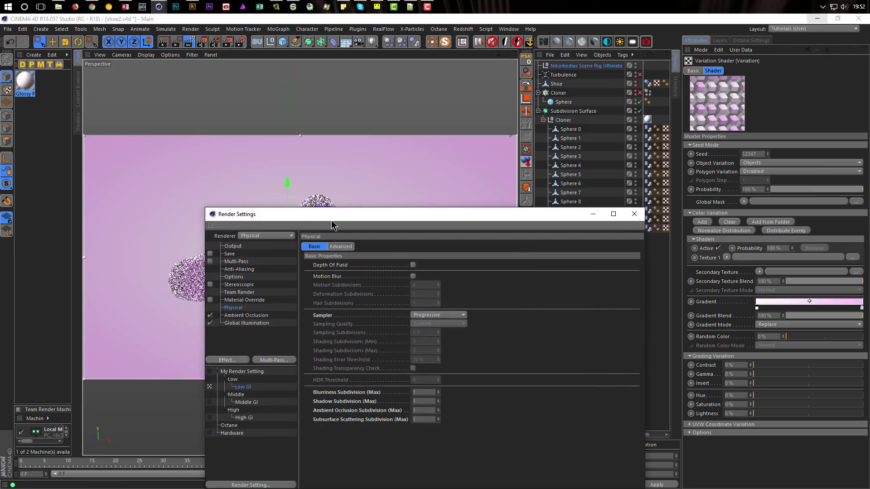
pyautogui.moveTo(340, 218); pyautogui.dragTo(536, 158)
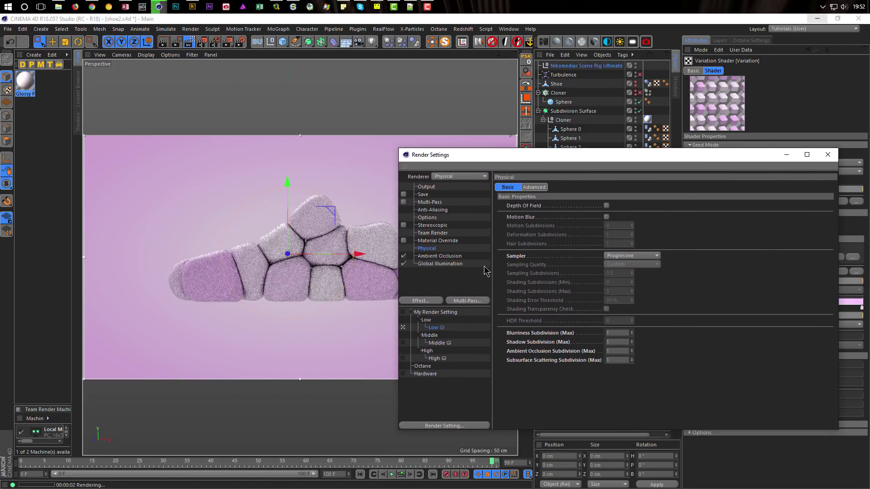
pyautogui.click(404, 257)
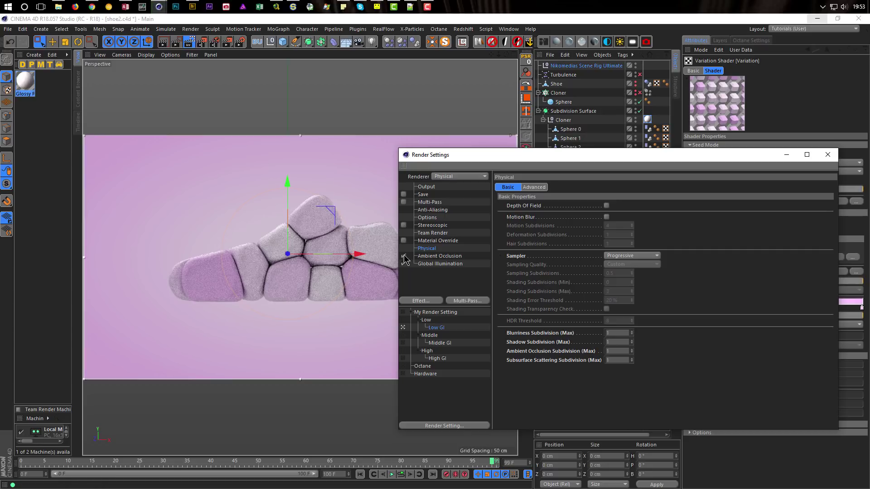
pyautogui.click(404, 257)
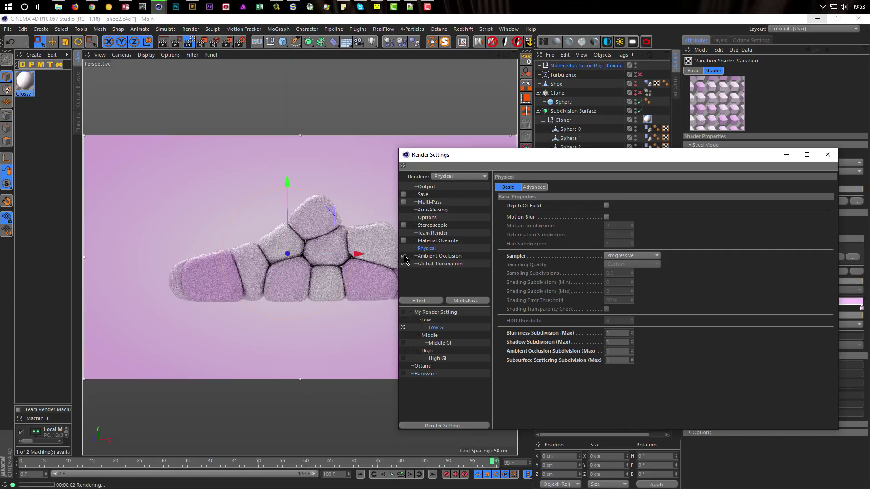
pyautogui.click(403, 256)
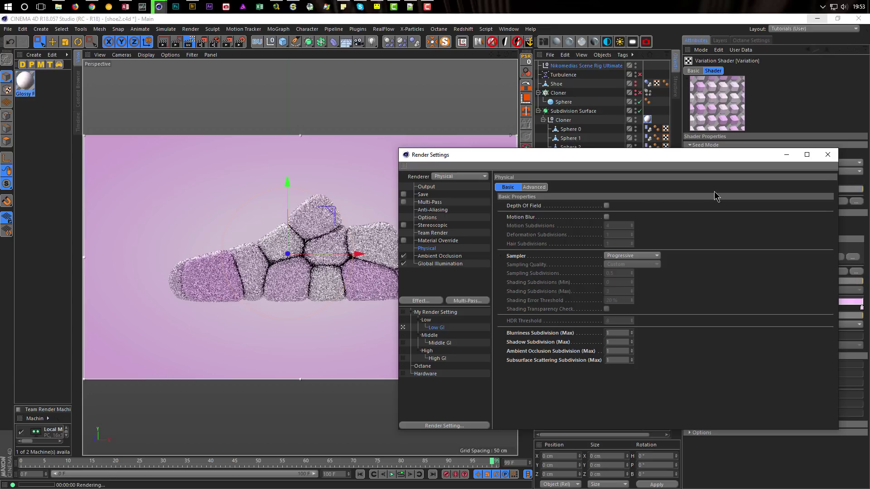
pyautogui.click(827, 154)
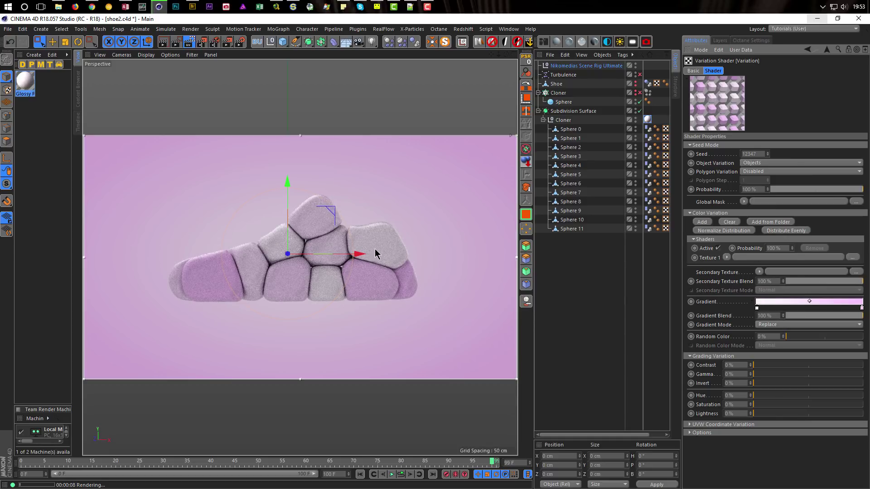
# Make Middle GI the active render preset and render the shoe to the Picture Viewer.
pyautogui.click(592, 276)
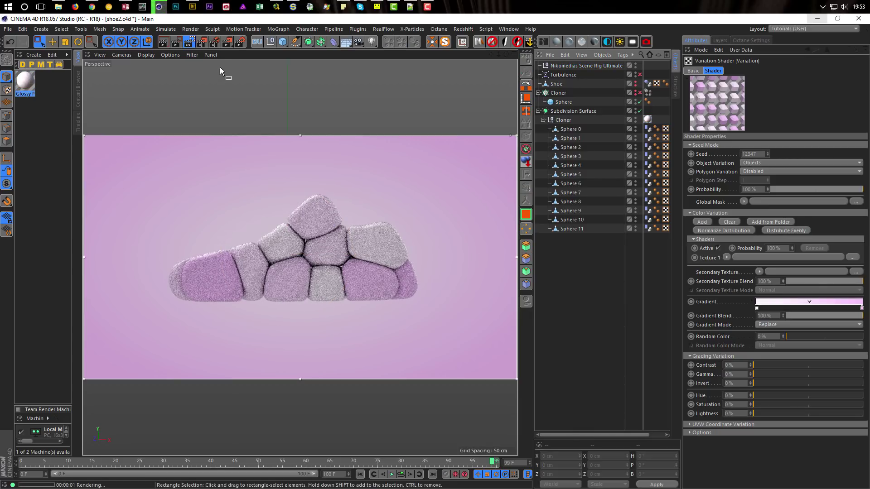
pyautogui.click(241, 42)
pyautogui.moveTo(461, 154); pyautogui.dragTo(268, 95)
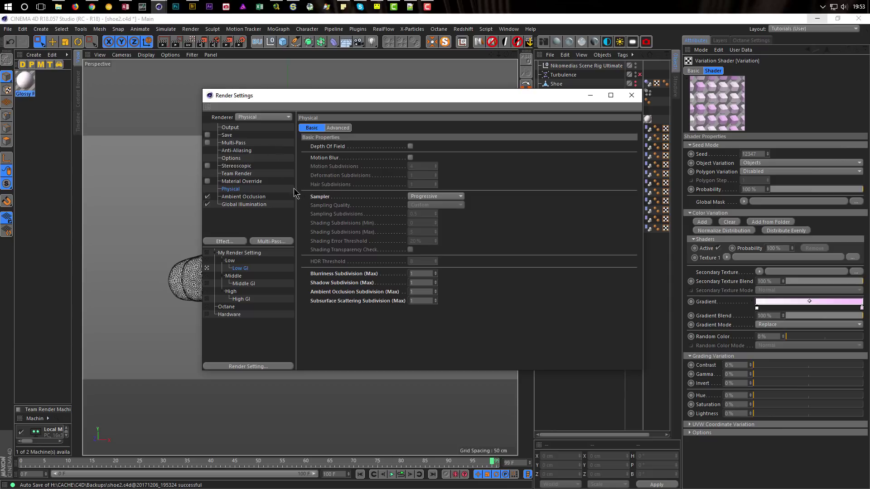
pyautogui.click(207, 283)
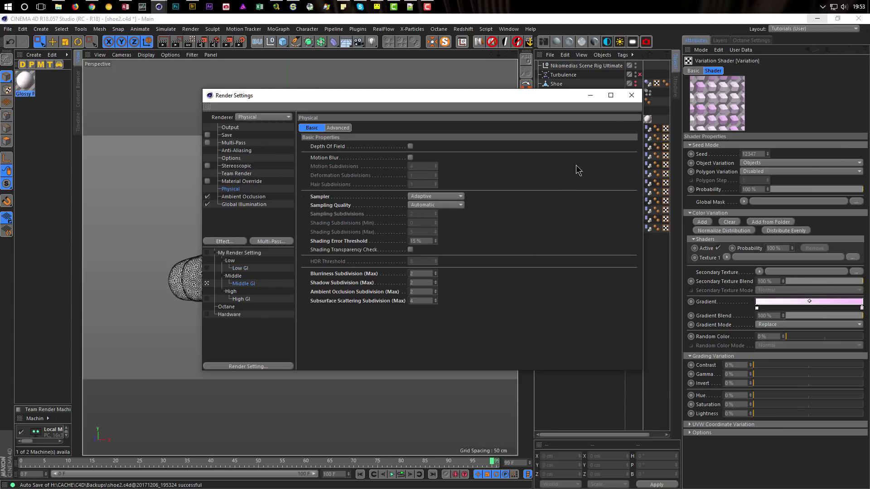
pyautogui.click(630, 95)
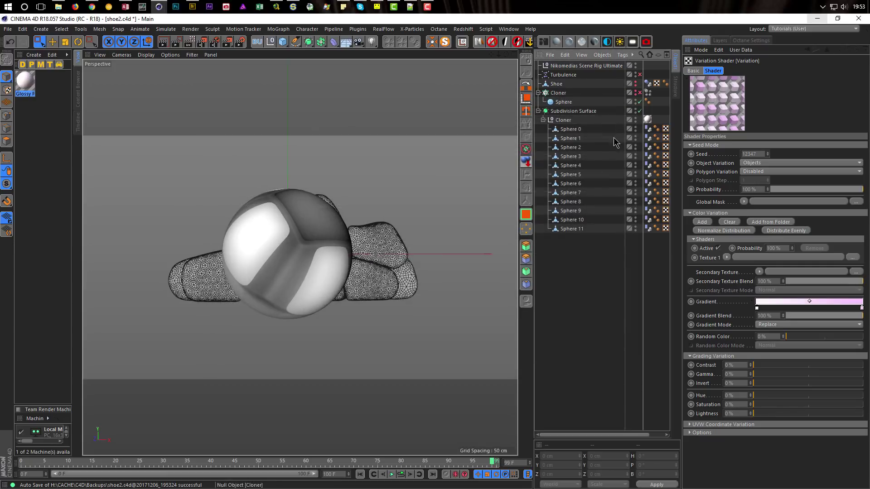
pyautogui.hotkey('shift', 'r')
# Widen and reposition the Picture Viewer to view the earlier marble-floor render.
pyautogui.moveTo(318, 162); pyautogui.dragTo(95, 155)
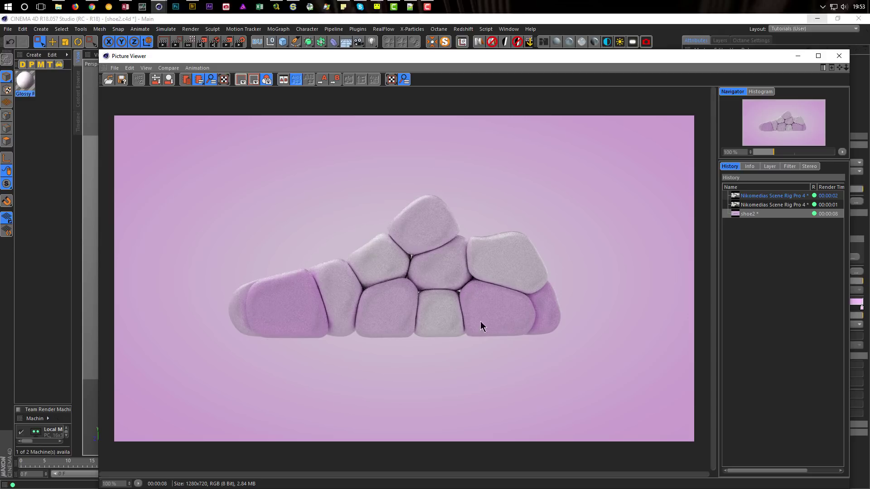
pyautogui.click(750, 199)
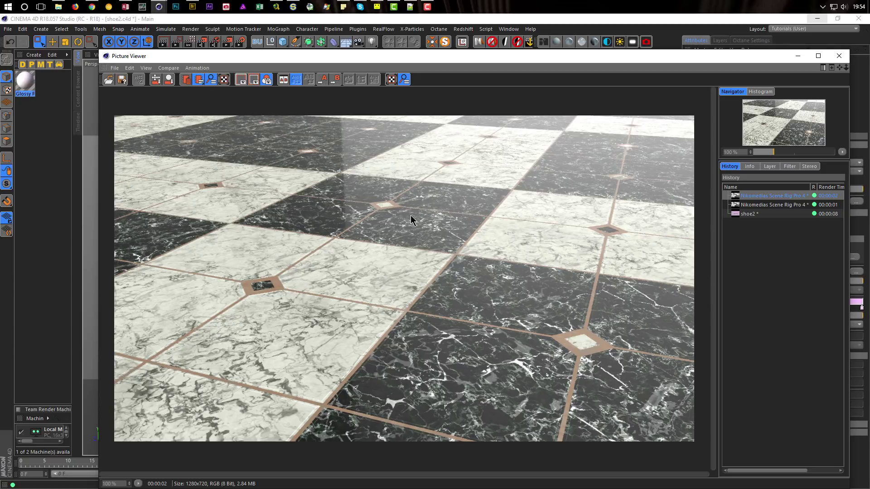
pyautogui.moveTo(573, 58); pyautogui.dragTo(467, 52)
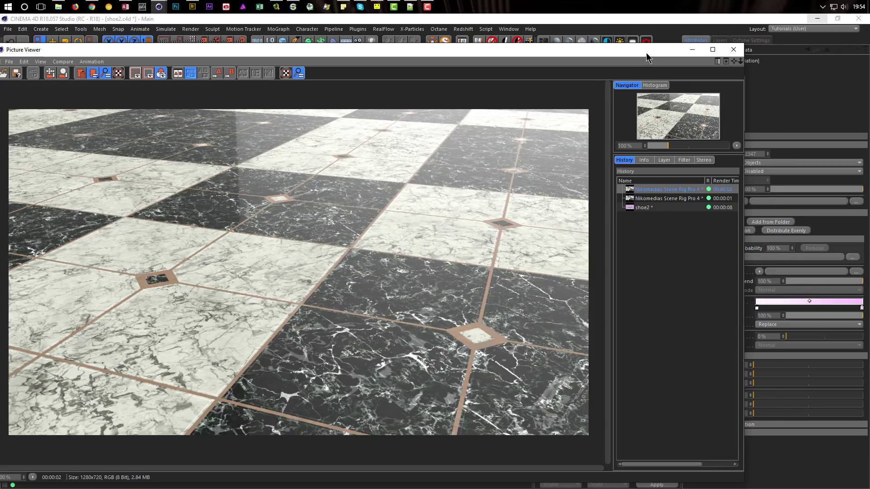
pyautogui.moveTo(646, 57); pyautogui.dragTo(688, 60)
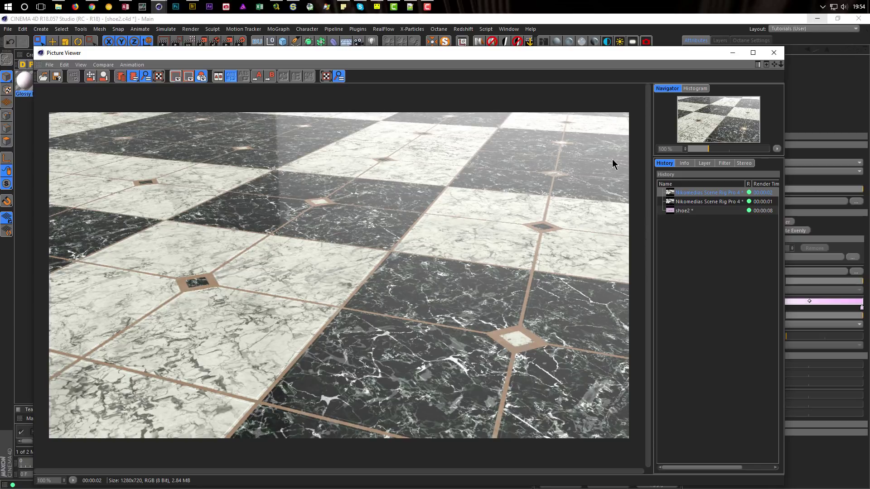
# Flip between the two marble-floor renders, finishing on the pink shoe2 render.
pyautogui.click(688, 202)
pyautogui.click(690, 193)
pyautogui.click(690, 202)
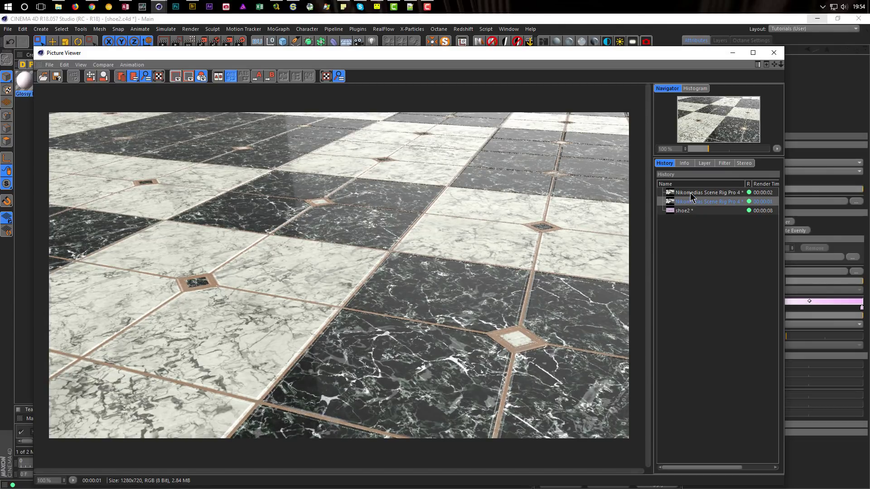
pyautogui.click(690, 193)
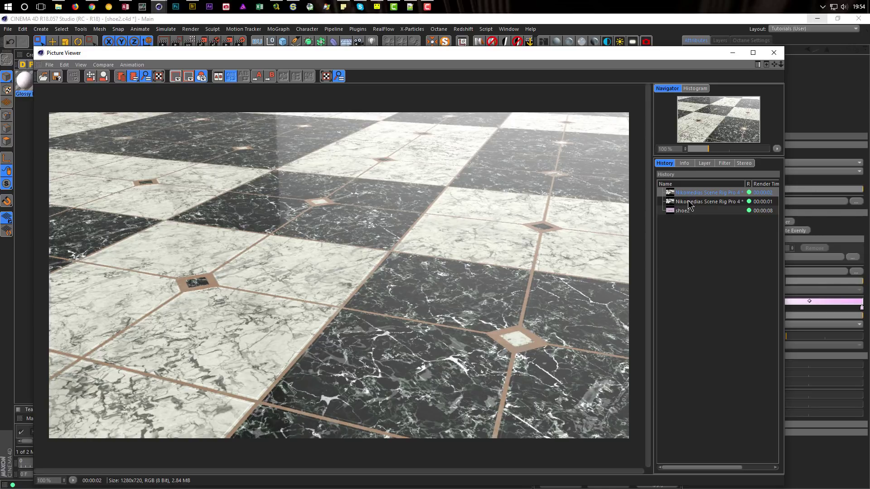
pyautogui.click(688, 202)
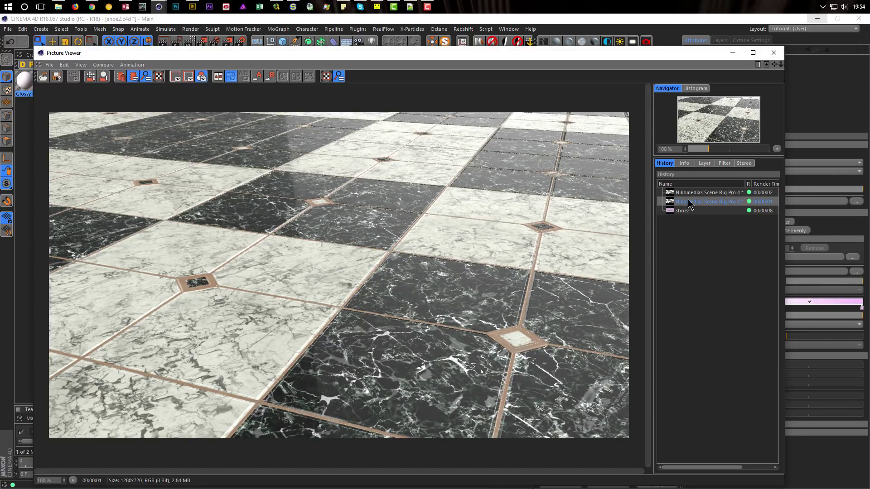
pyautogui.click(689, 202)
pyautogui.click(698, 193)
pyautogui.click(695, 202)
pyautogui.click(709, 210)
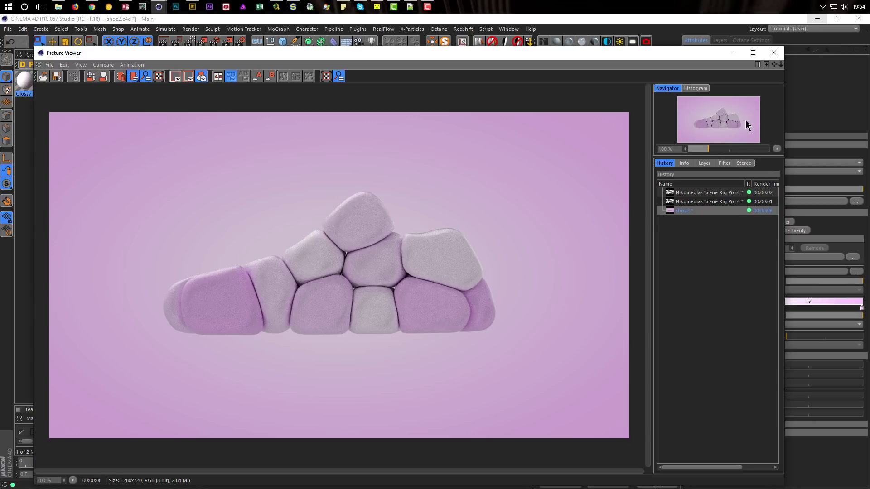
# Close the Picture Viewer and turn off the scene rig's HDRI Preview sphere.
pyautogui.click(774, 54)
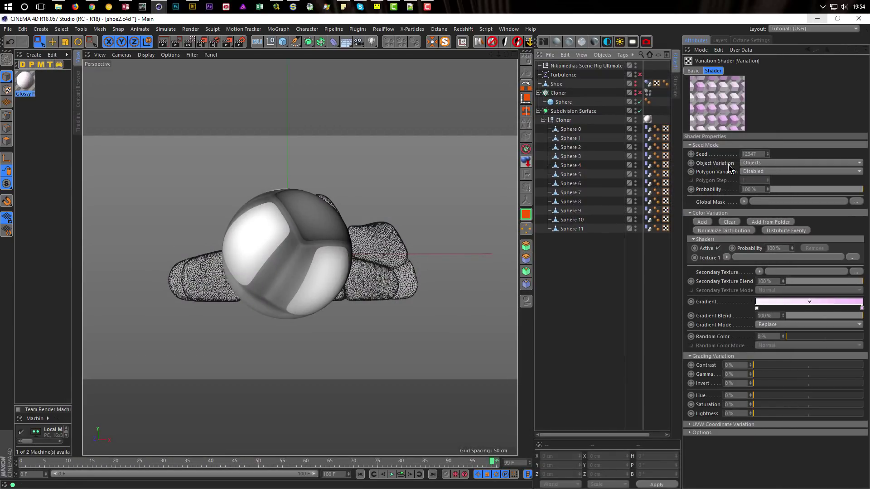
pyautogui.click(19, 83)
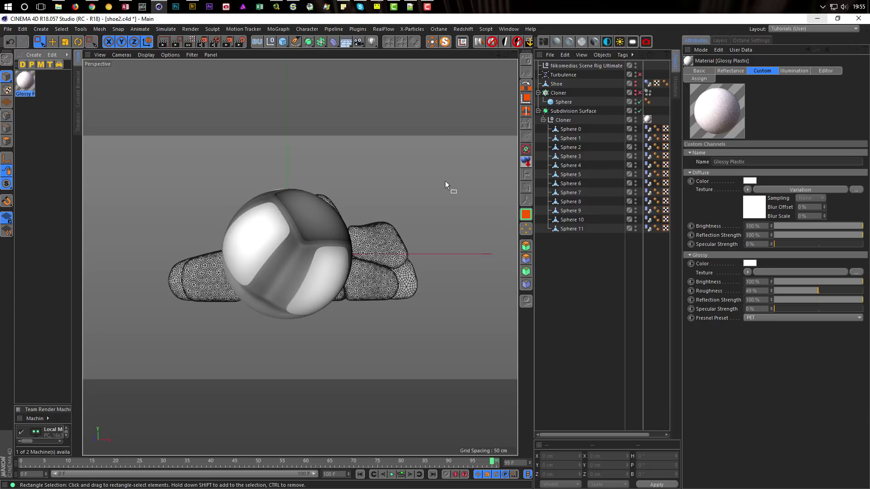
pyautogui.click(585, 66)
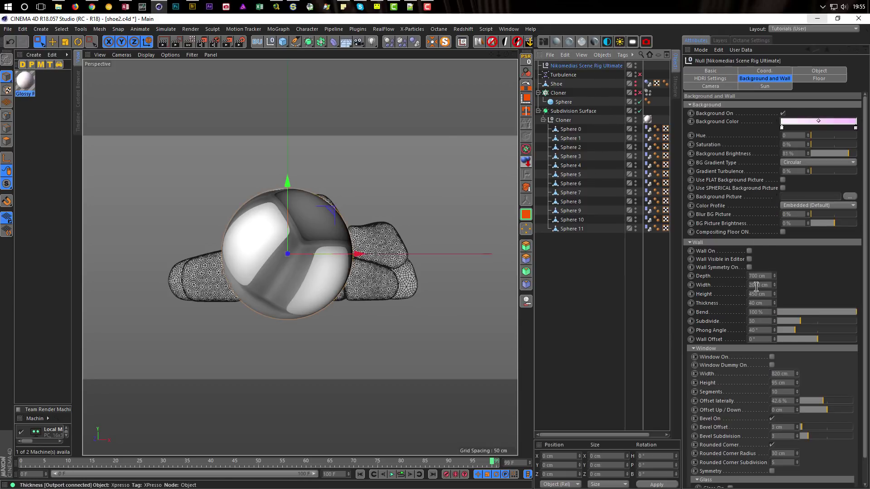
pyautogui.click(709, 79)
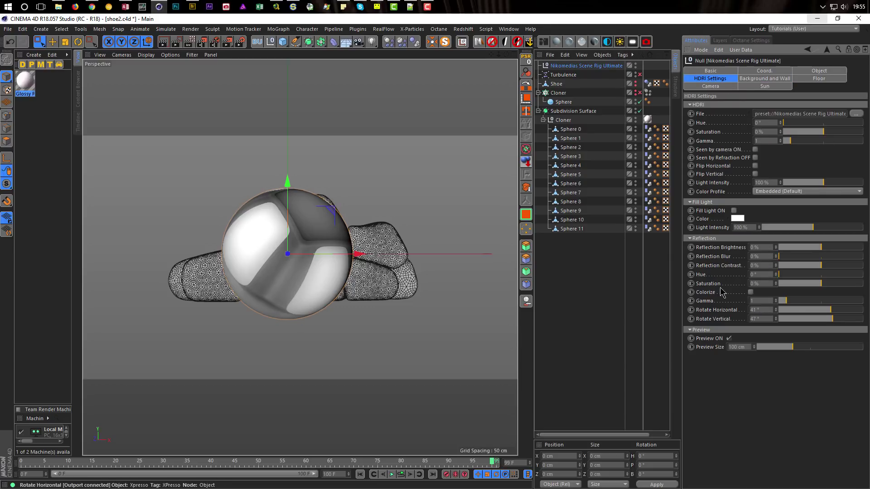
pyautogui.click(729, 339)
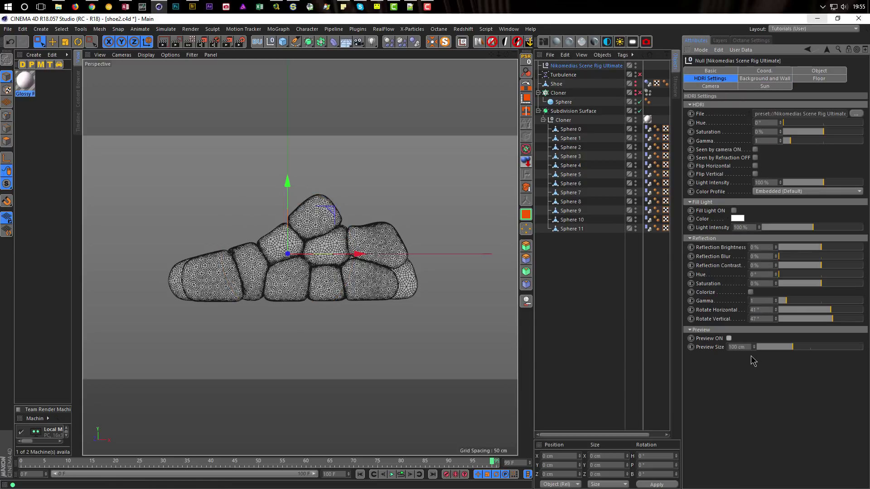
pyautogui.click(28, 93)
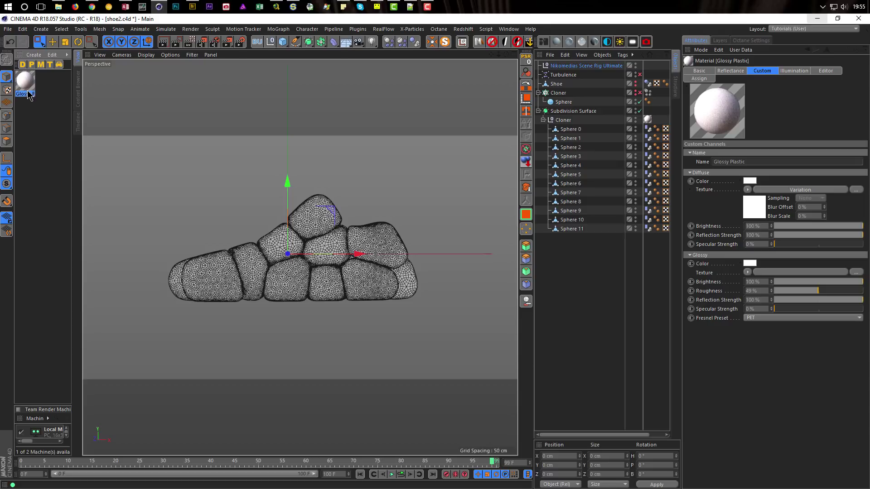
# Enable the Bump channel on the Glossy Plastic material.
pyautogui.doubleClick(26, 82)
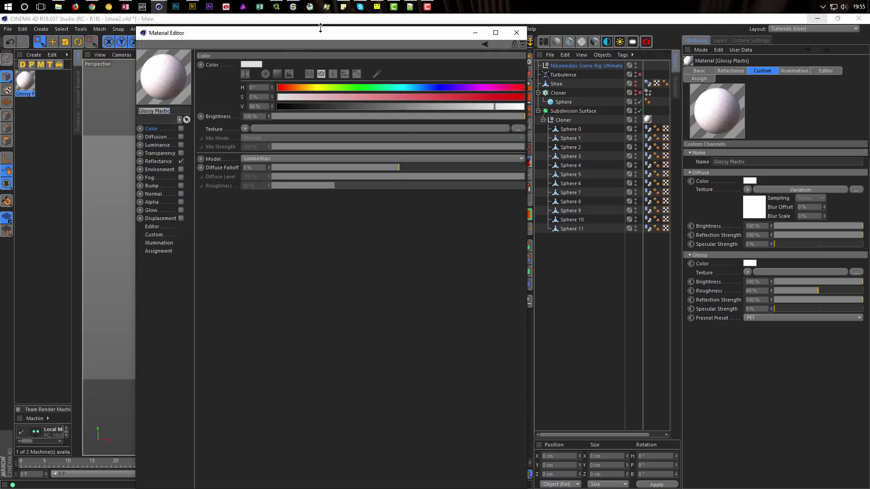
pyautogui.moveTo(317, 32); pyautogui.dragTo(456, 123)
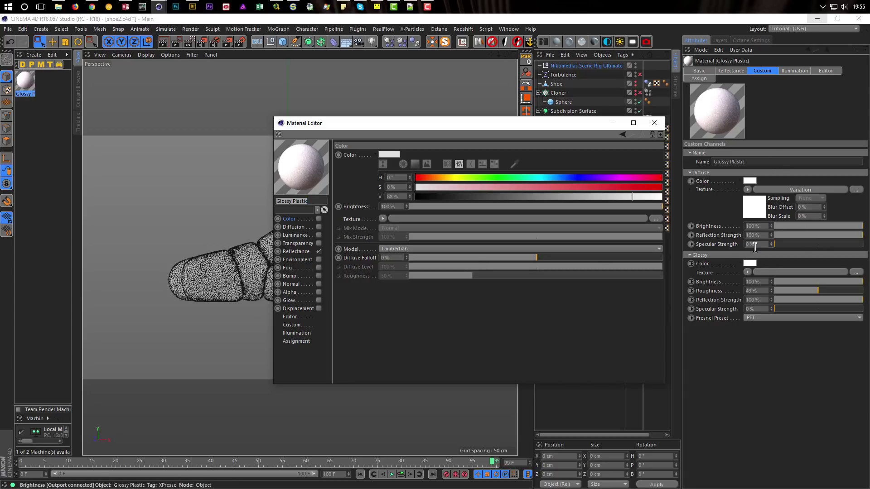
pyautogui.click(295, 252)
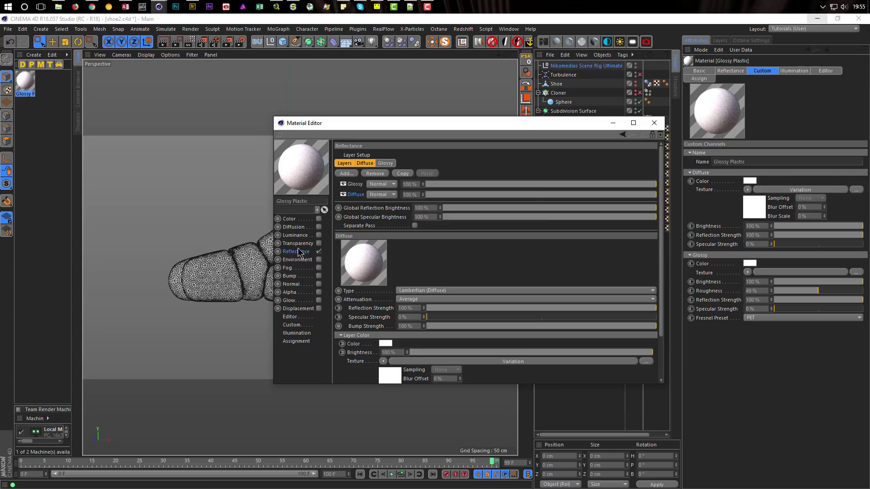
pyautogui.click(319, 276)
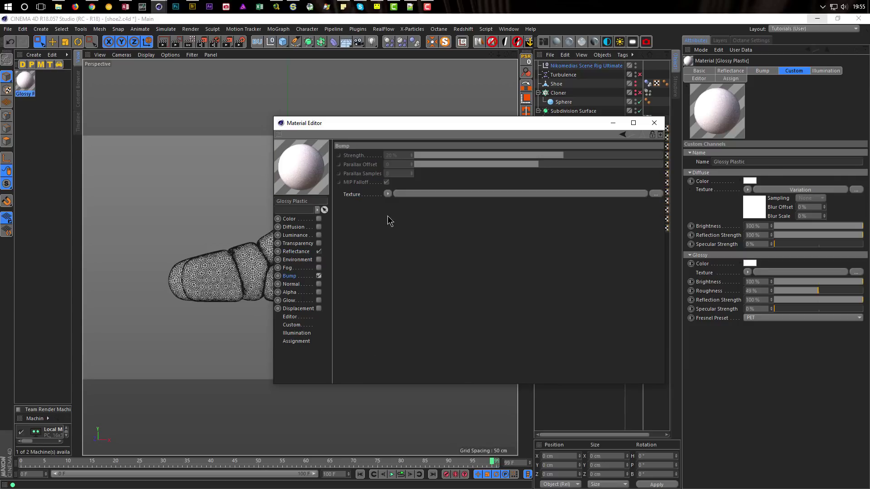
pyautogui.moveTo(466, 127); pyautogui.dragTo(599, 135)
# Switch the render preset to Low GI and start an interactive viewport render.
pyautogui.click(189, 41)
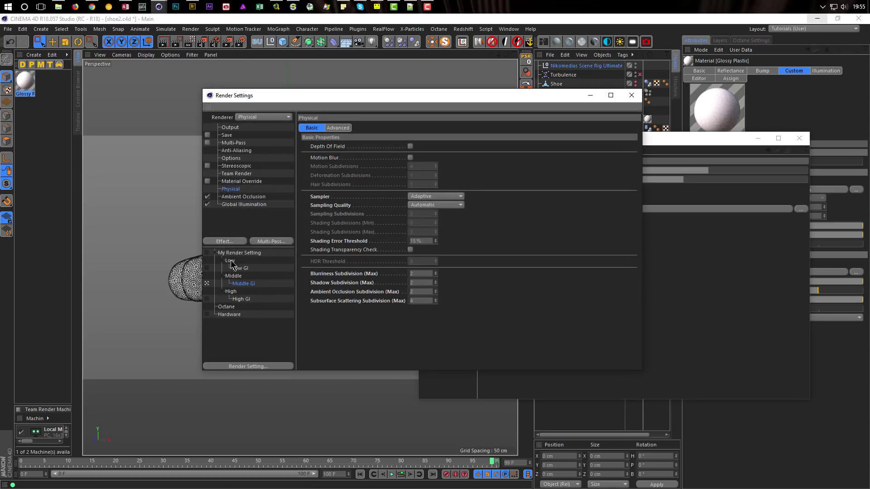
pyautogui.click(207, 268)
pyautogui.click(626, 96)
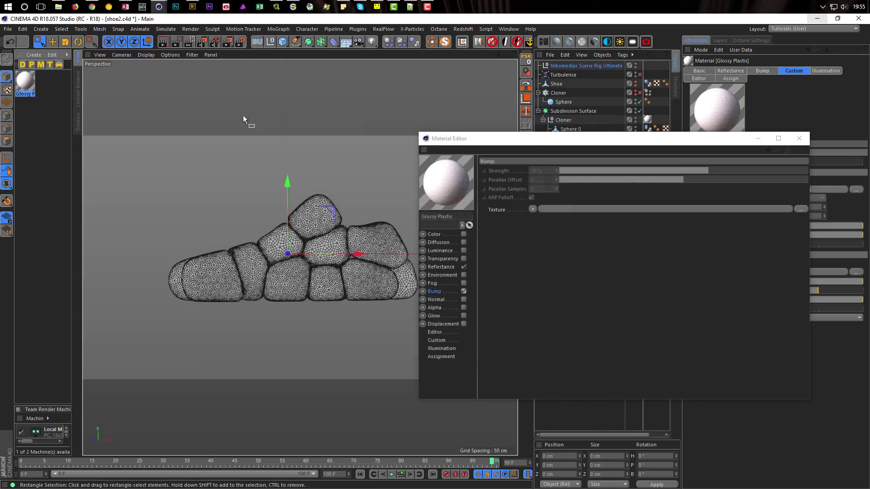
pyautogui.hotkey('ctrl', 'r')
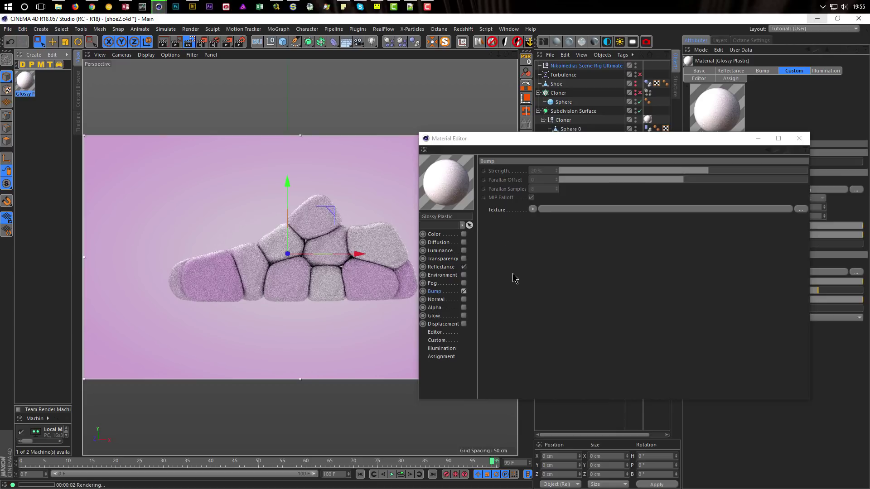
pyautogui.scroll(3, 335, 240)
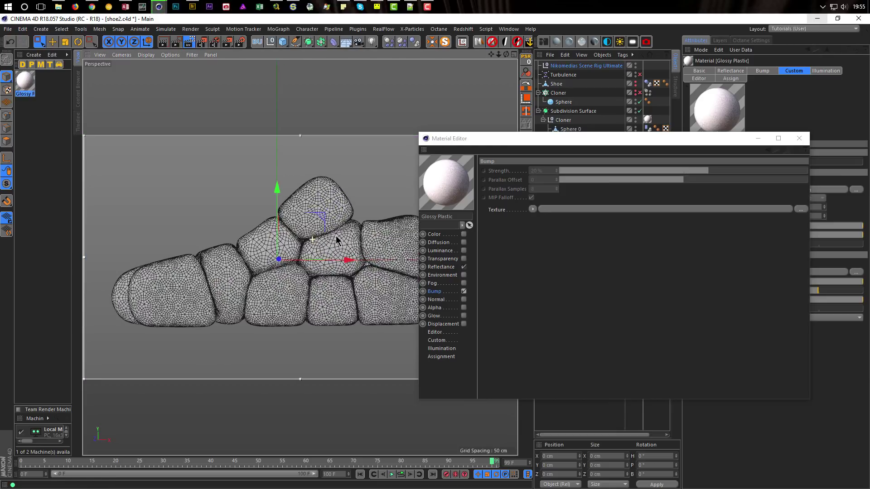
pyautogui.click(447, 292)
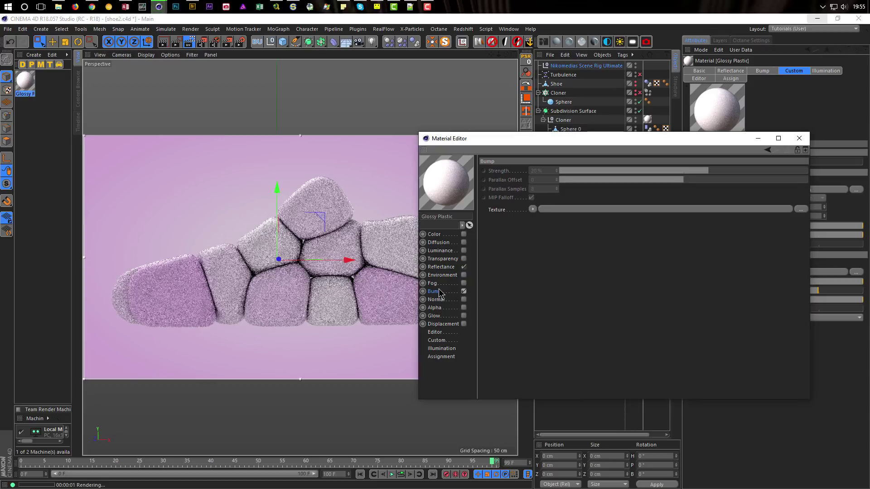
pyautogui.click(532, 210)
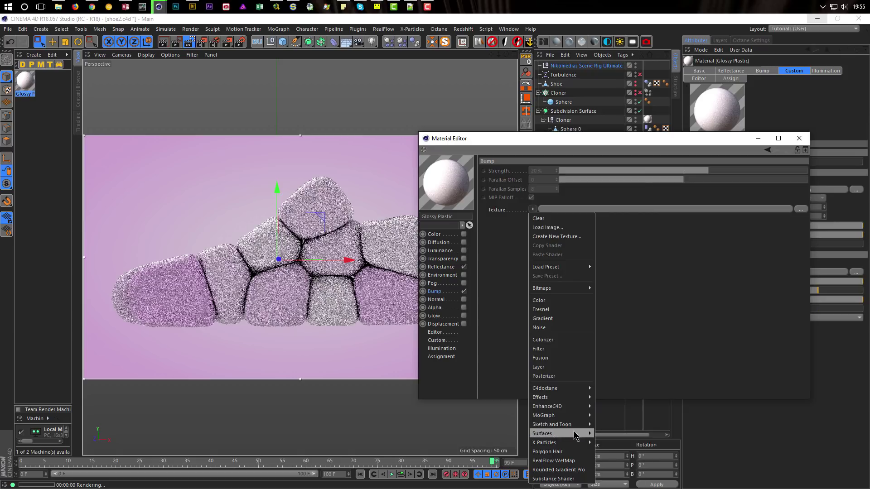
# Load a Tiles shader as the bump texture with white Tiles Color 2.
pyautogui.moveTo(557, 434)
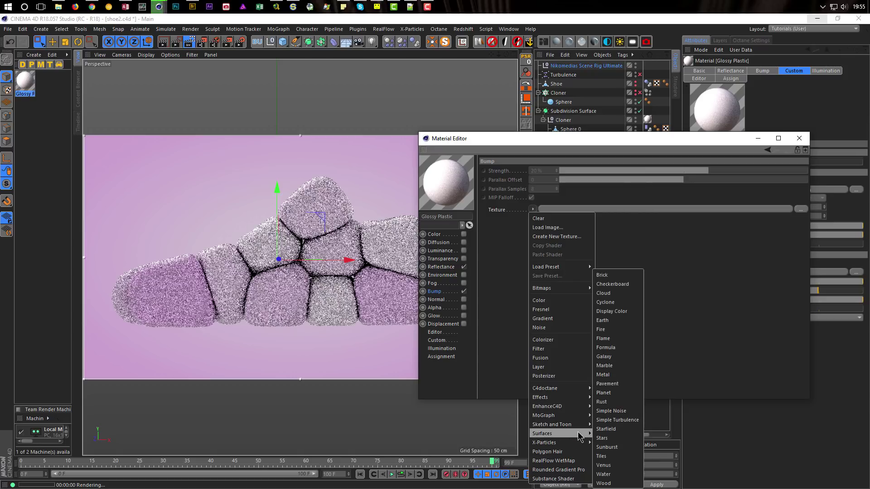
pyautogui.click(617, 456)
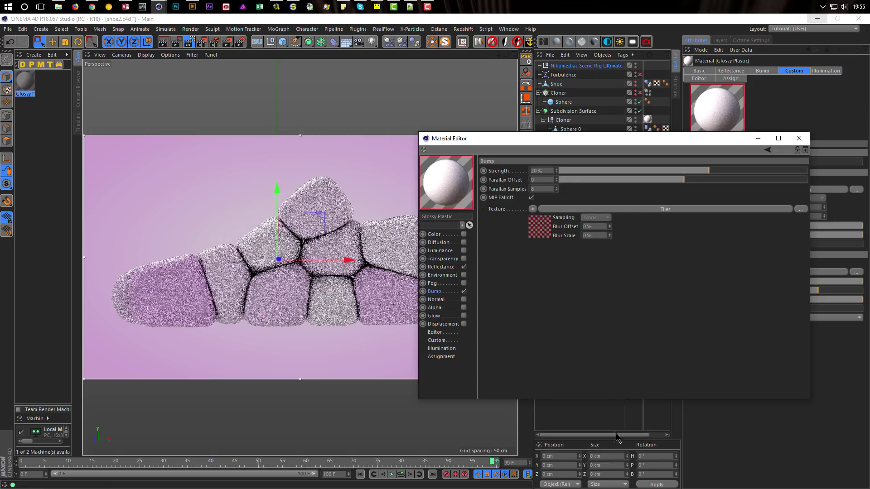
pyautogui.click(541, 225)
pyautogui.click(538, 250)
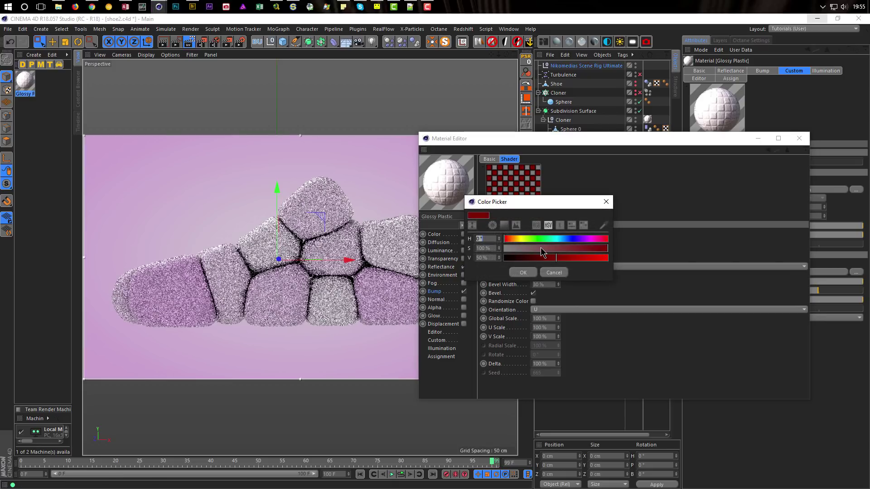
pyautogui.click(505, 248)
pyautogui.click(606, 258)
pyautogui.click(523, 272)
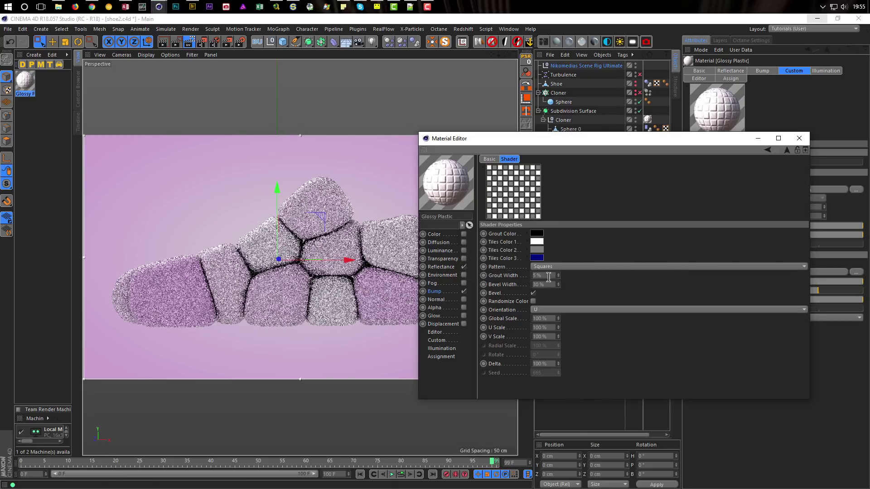
# Set grout width 1%, bevel width 5% and global scale 50%, then close the Material Editor.
pyautogui.click(545, 275)
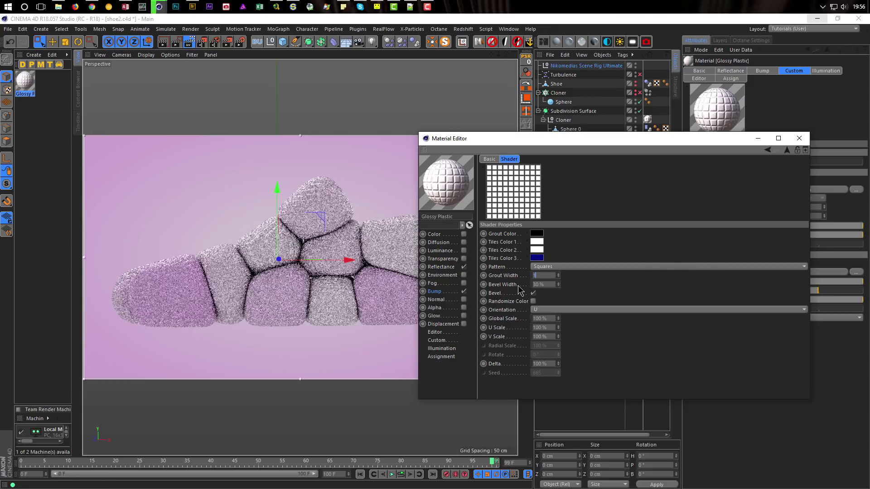
pyautogui.write('1')
pyautogui.press('Tab')
pyautogui.write('5')
pyautogui.press('Return')
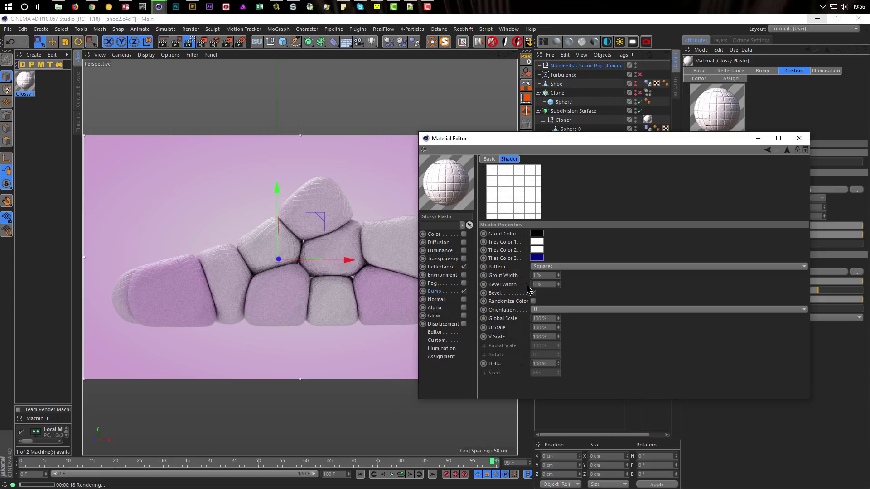
pyautogui.click(536, 319)
pyautogui.write('50')
pyautogui.press('Return')
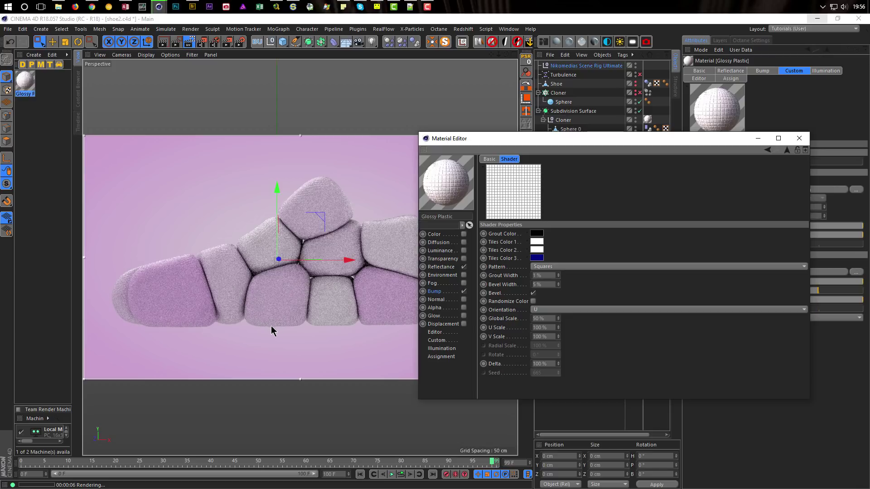
pyautogui.click(799, 138)
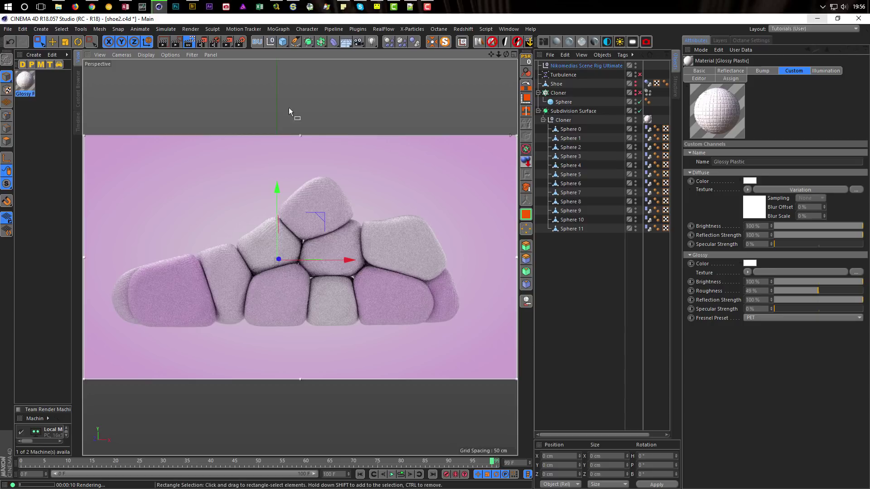
# Stop the interactive viewport render and make High GI the active render preset.
pyautogui.click(193, 43)
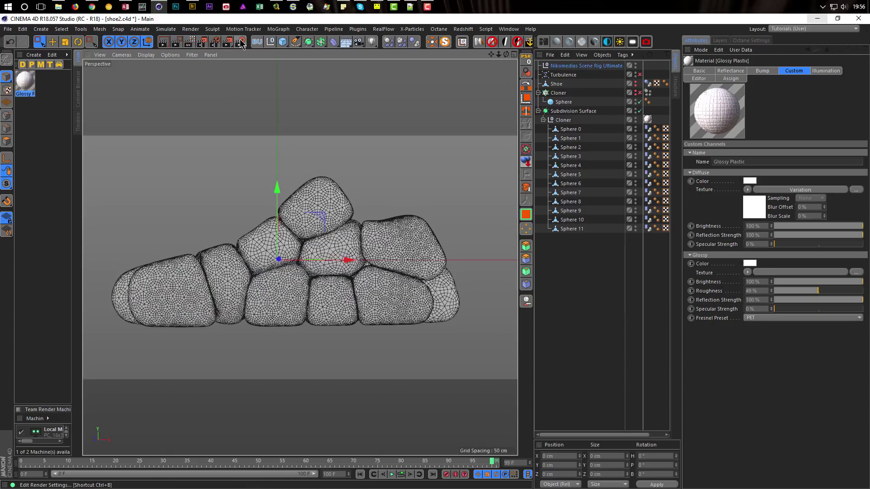
pyautogui.click(240, 42)
pyautogui.click(207, 299)
pyautogui.moveTo(429, 100); pyautogui.dragTo(616, 138)
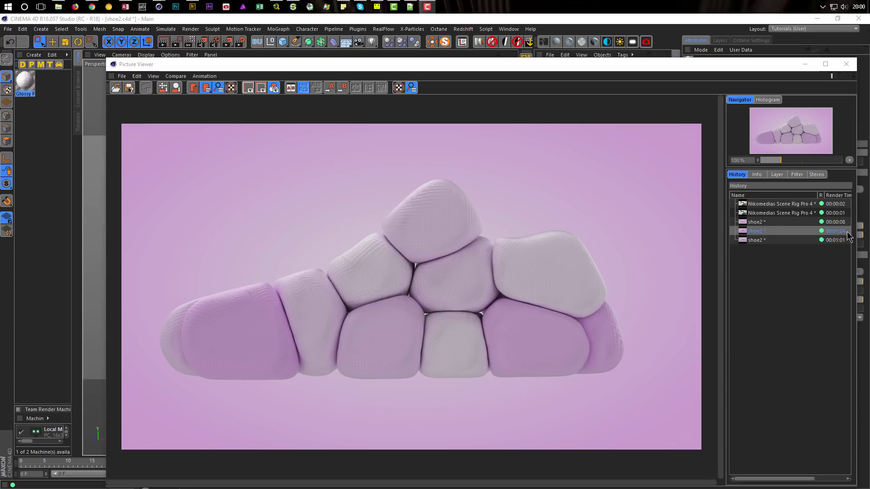
# Compare the three shoe2 renders in the Picture Viewer history, ending on the latest.
pyautogui.click(763, 233)
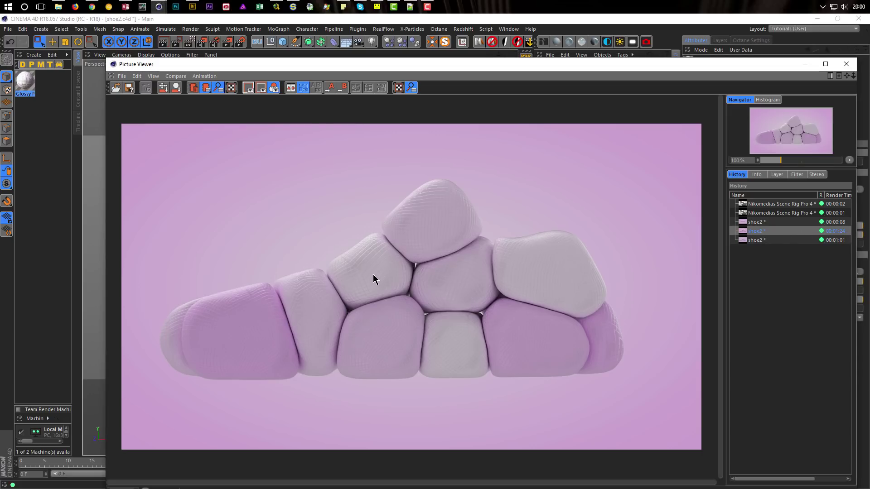
pyautogui.click(773, 240)
pyautogui.click(774, 222)
pyautogui.click(774, 231)
pyautogui.click(775, 240)
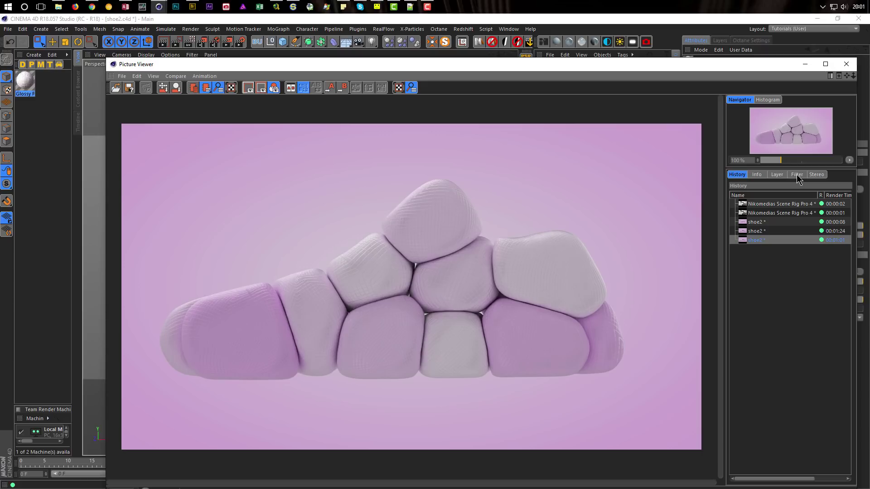
# Enable the Picture Viewer image filter with 15 % contrast and 5 % saturation.
pyautogui.click(796, 175)
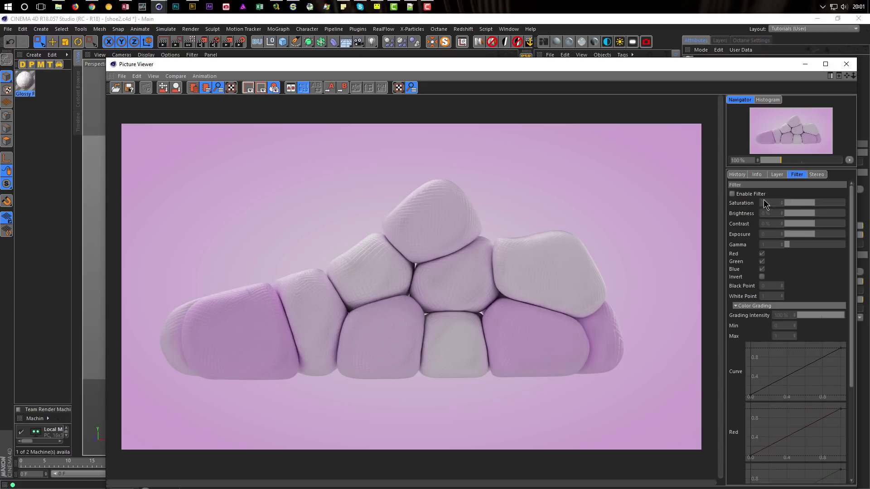
pyautogui.click(732, 195)
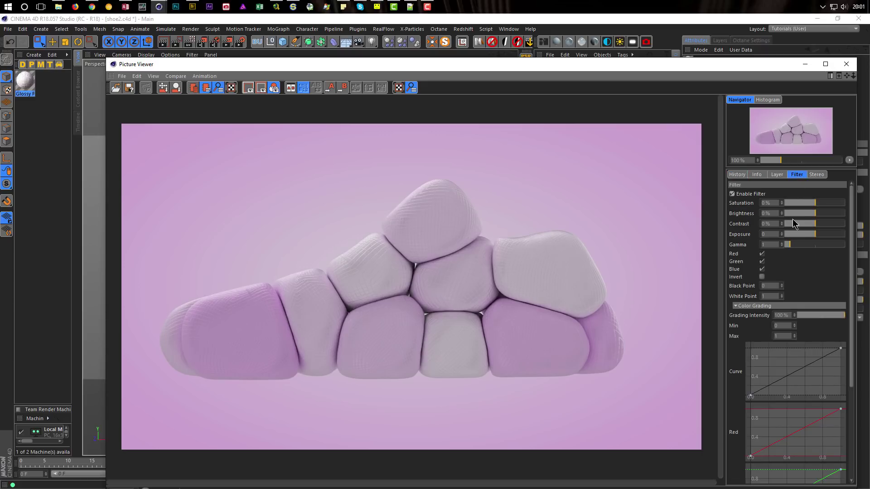
pyautogui.click(772, 224)
pyautogui.write('15')
pyautogui.press('Return')
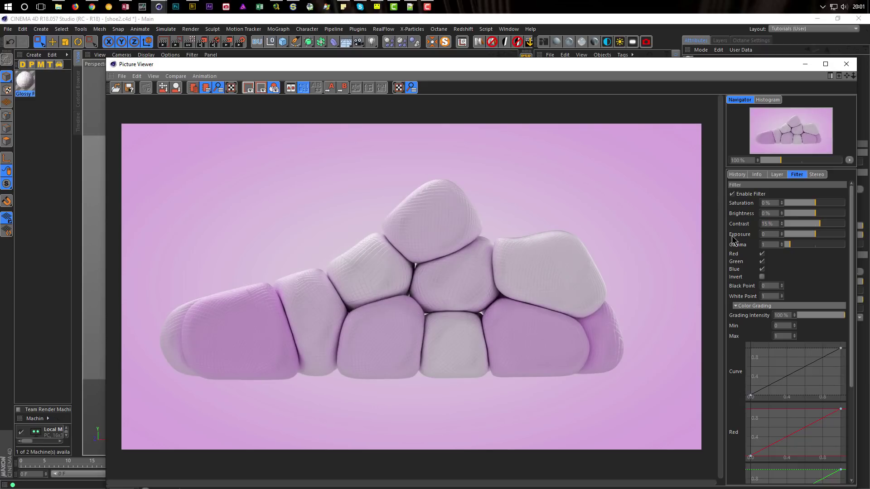
pyautogui.click(773, 203)
pyautogui.write('5')
pyautogui.press('Return')
# Lift the dark end of the color curve to brighten shadows, then disable the filter to compare.
pyautogui.click(754, 308)
pyautogui.click(755, 306)
pyautogui.moveTo(750, 395)
pyautogui.mouseDown()
pyautogui.moveTo(750, 379)
pyautogui.moveTo(750, 397)
pyautogui.mouseUp()
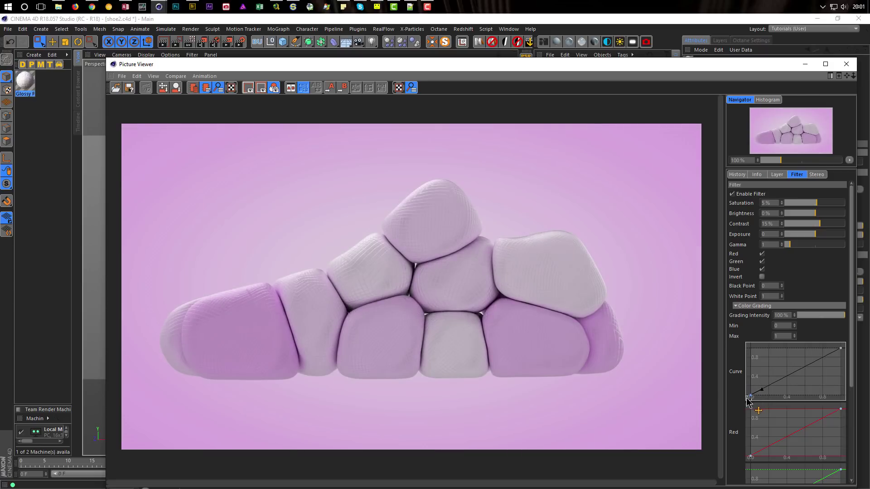
pyautogui.click(732, 194)
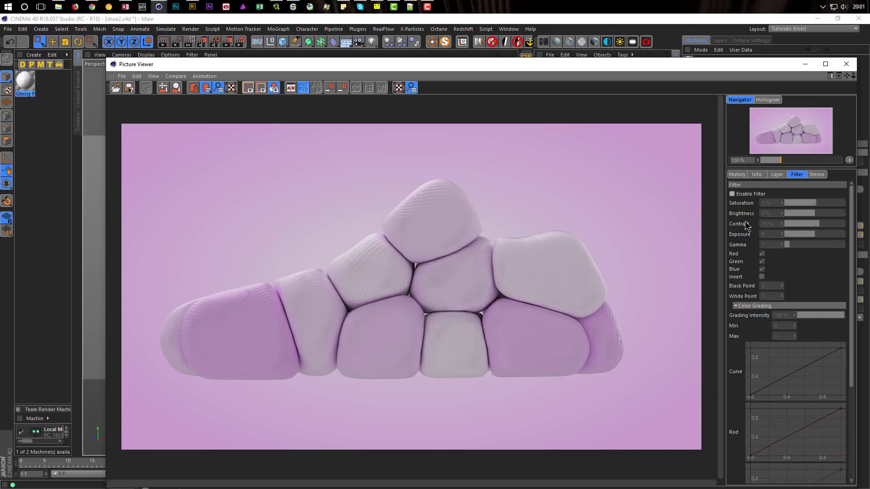
# Re-enable the image filter on the shoe2 render and shift the Picture Viewer window slightly left.
pyautogui.click(732, 194)
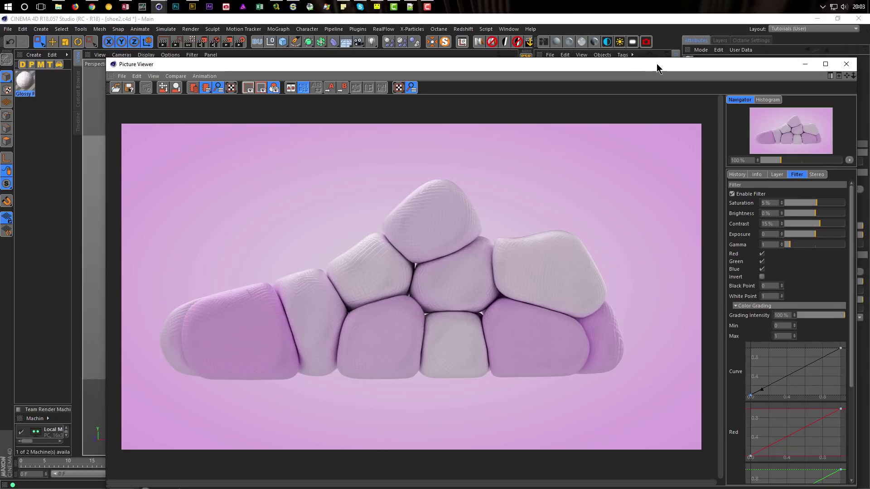
pyautogui.moveTo(658, 63); pyautogui.dragTo(611, 48)
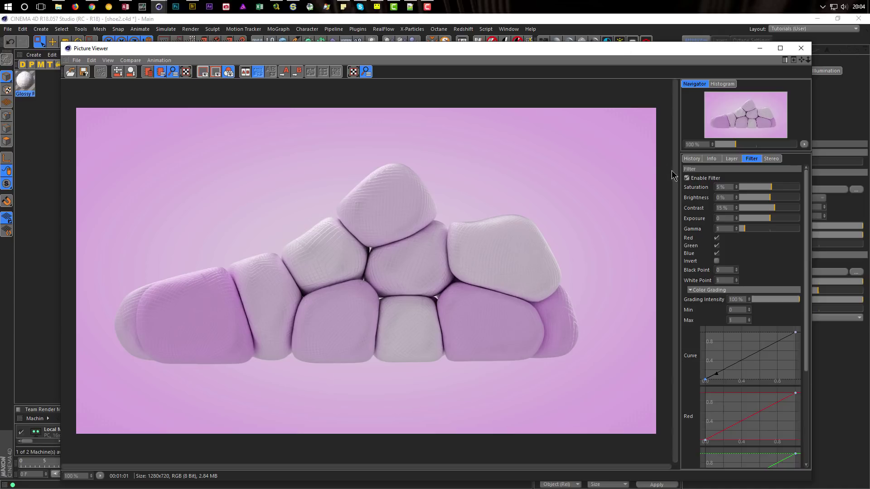
# In the render history, view the Nikomedias Scene Rig marble floor render, then the latest shoe2 render.
pyautogui.click(691, 159)
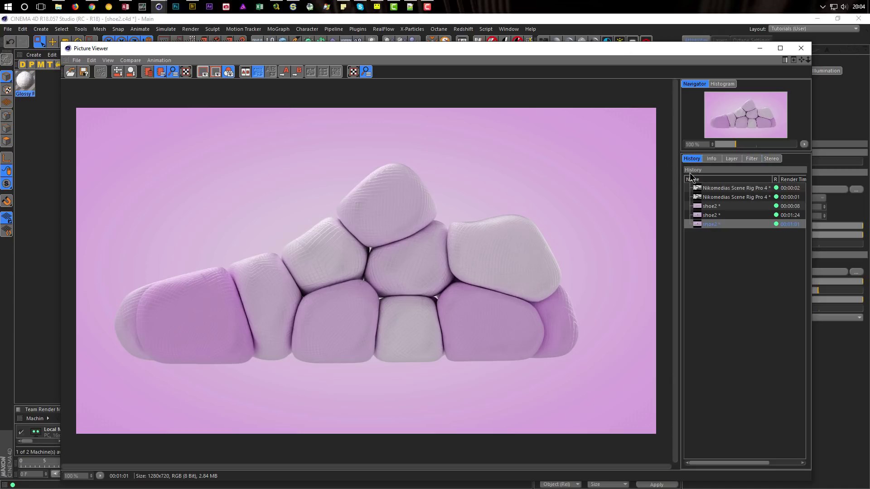
pyautogui.click(720, 197)
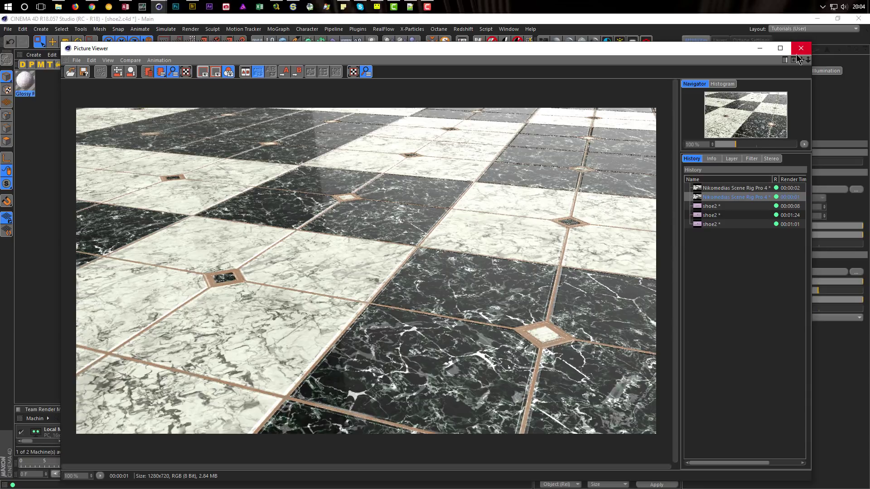
pyautogui.click(711, 225)
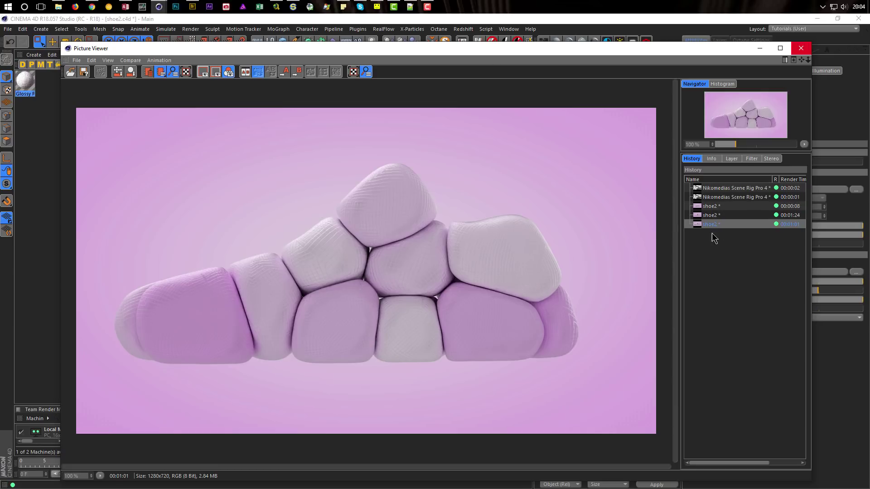